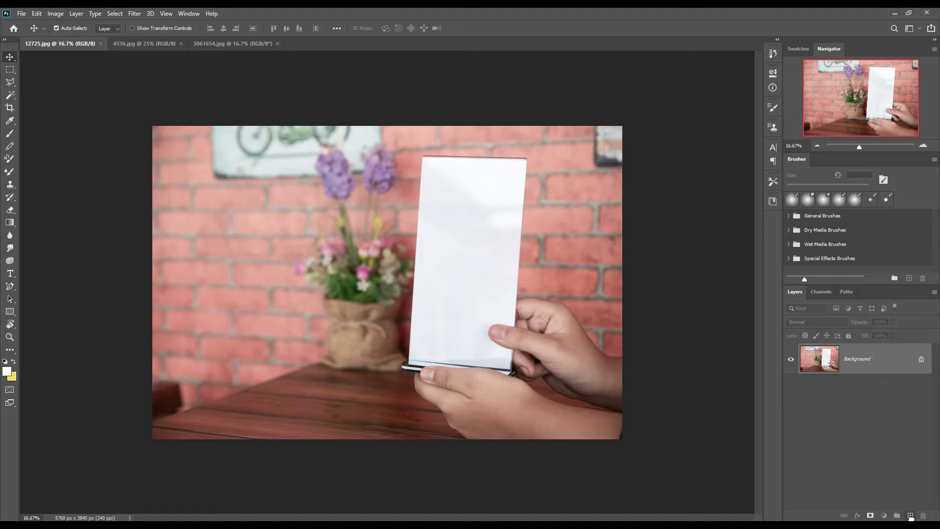
Step: Duplicate the Background layer, hide the original, and select the copy for editing
left_click_drag(872, 359, 910, 517)
left_click(790, 391)
left_click(900, 356)
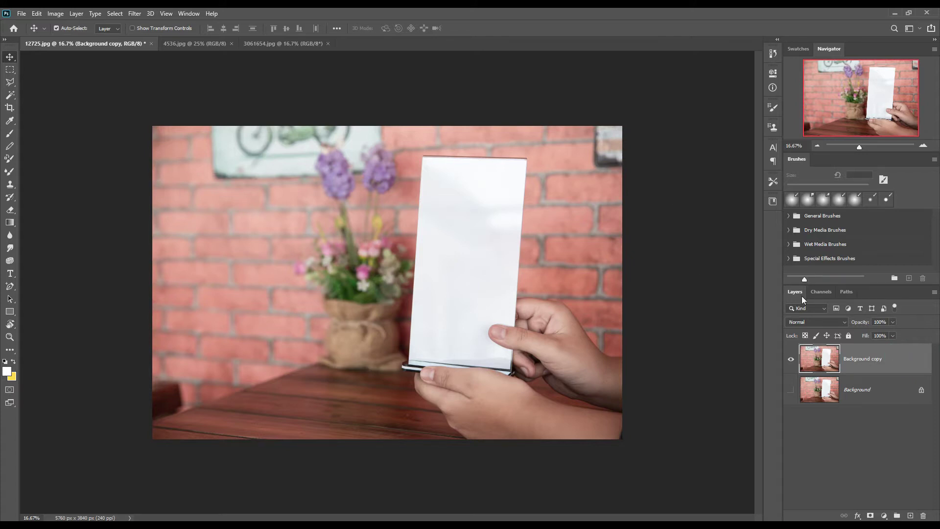
Step: Start a Pen tool shape outlining the white card from its upper-left corner down the left side and along the bottom edge
left_click_drag(859, 148, 868, 148)
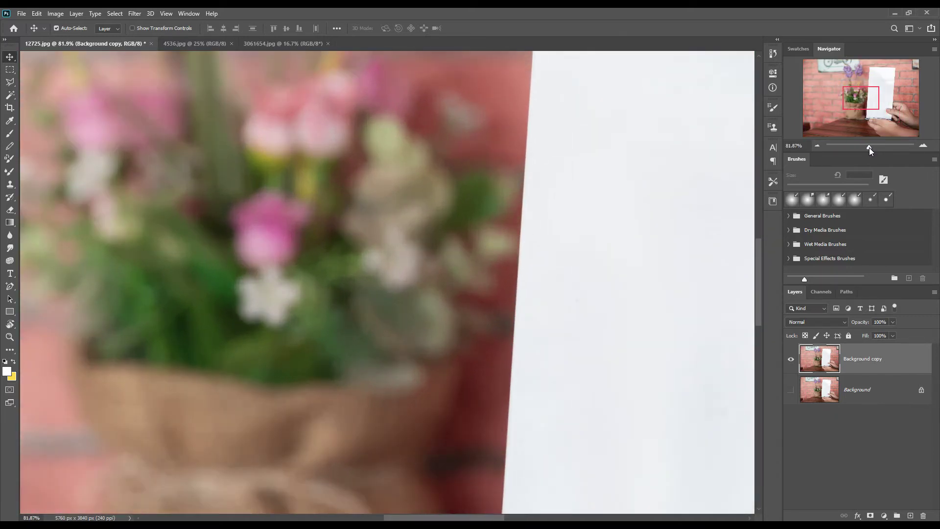
left_click_drag(425, 516, 486, 517)
left_click_drag(758, 314, 762, 230)
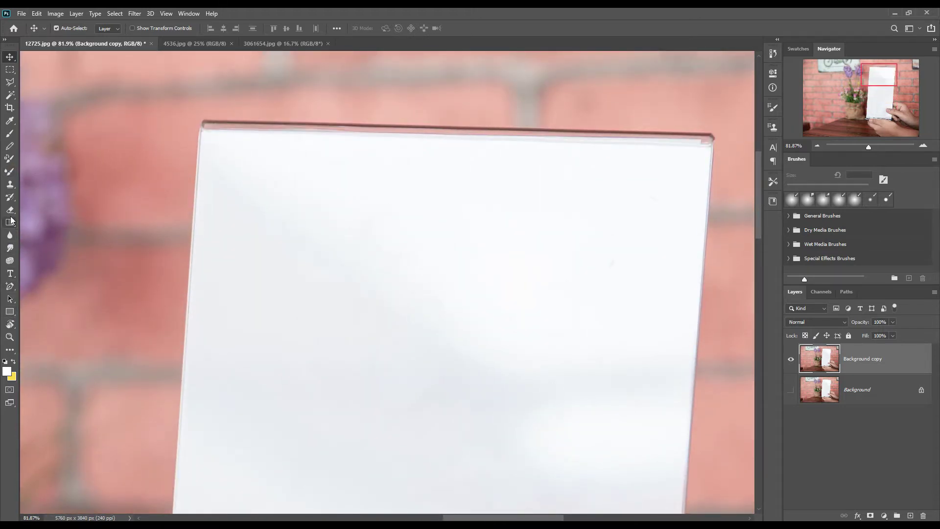
right_click(9, 287)
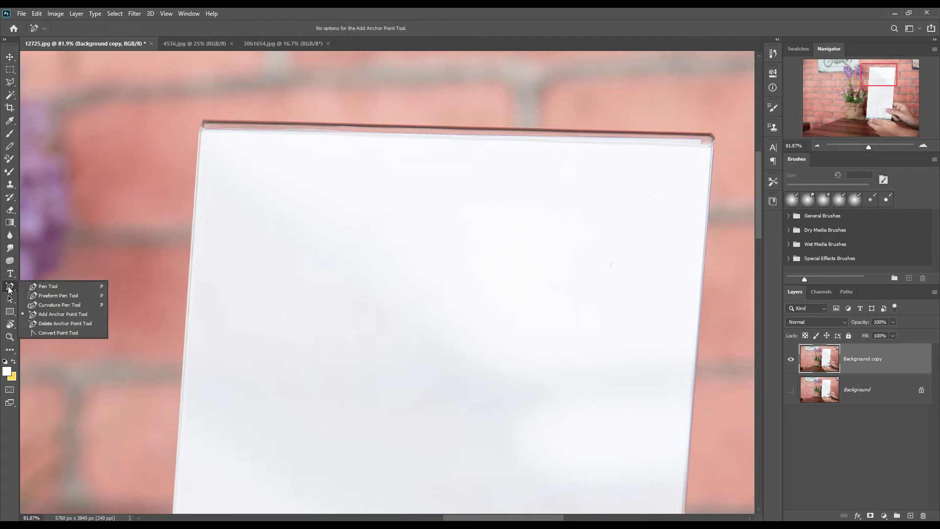
left_click(73, 287)
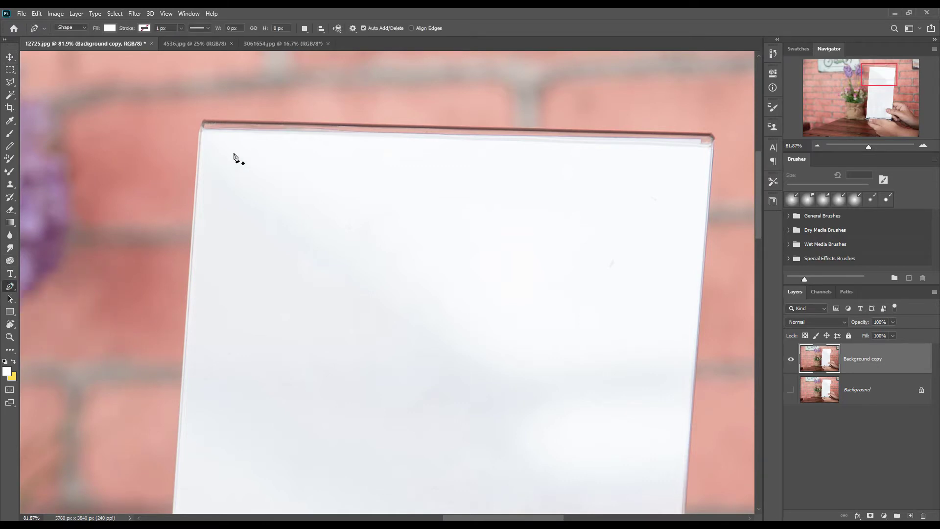
left_click(201, 131)
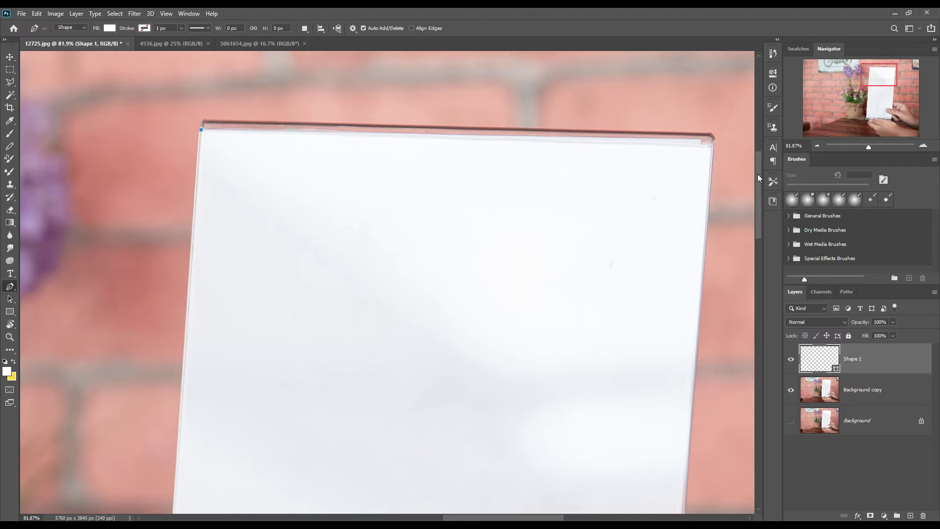
left_click_drag(758, 172, 761, 325)
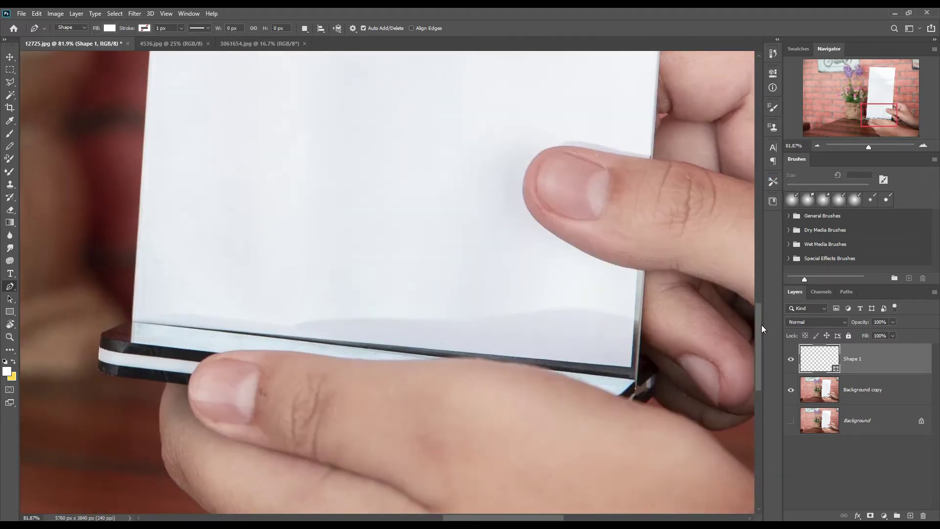
left_click(132, 322)
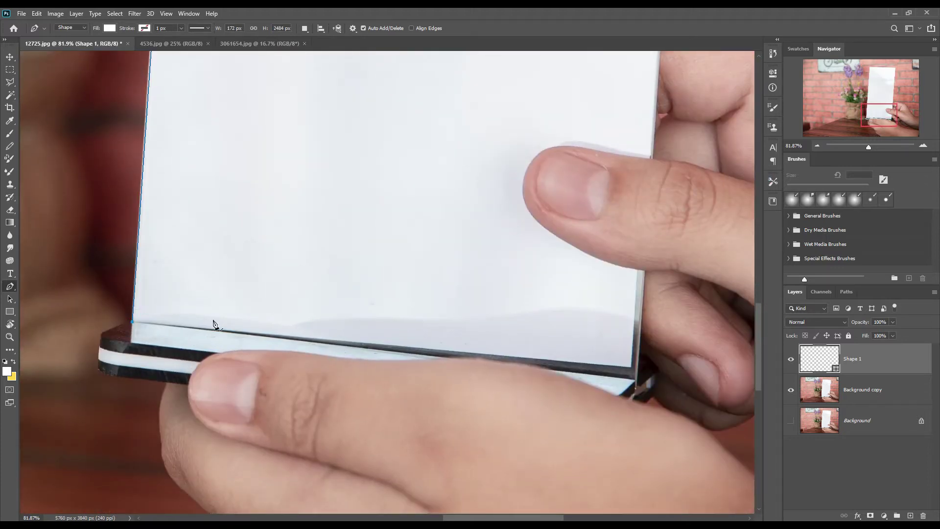
left_click(631, 367)
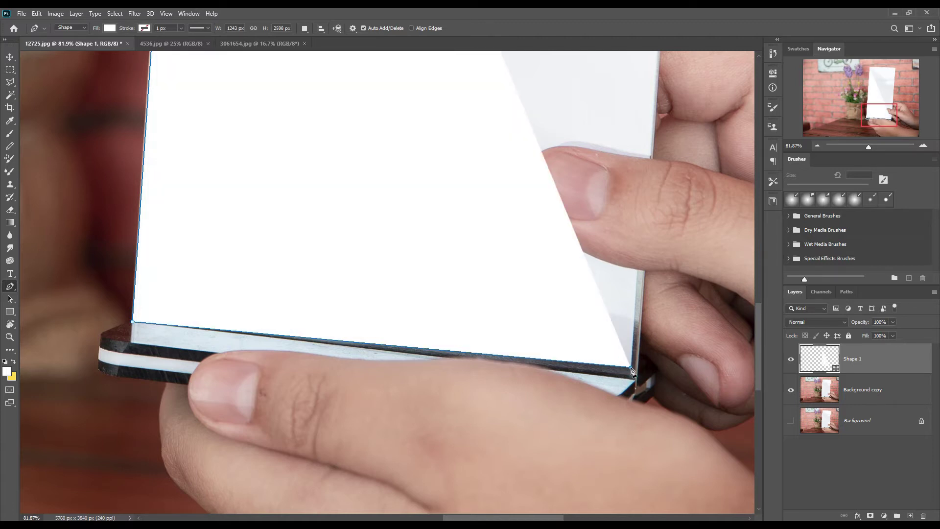
Step: Set the card shape layer's opacity to 0%
left_click(833, 322)
left_click(919, 322)
left_click_drag(859, 322, 773, 321)
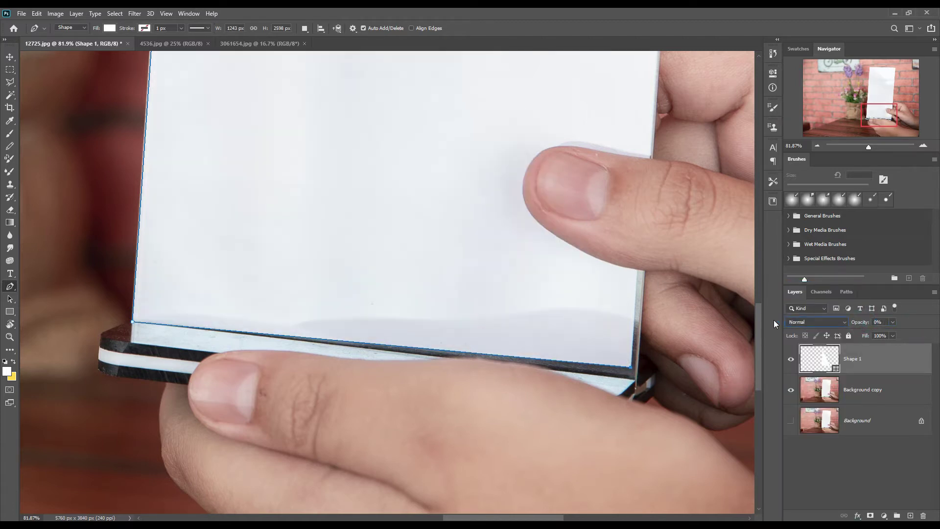
Step: Continue the outline roughly around the thumb, up the card's right side, and close it at the starting corner
left_click(636, 270)
left_click(539, 223)
left_click(565, 147)
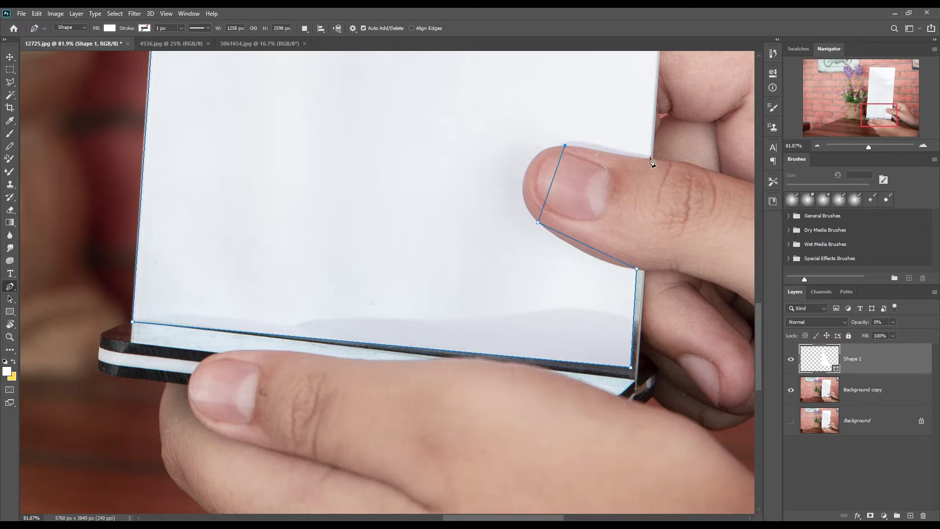
left_click(651, 158)
left_click_drag(757, 318, 754, 161)
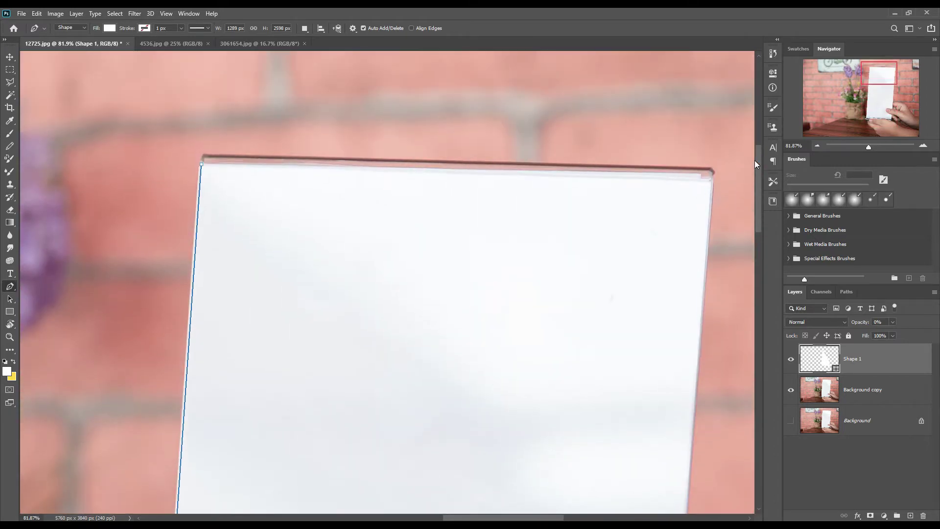
left_click(710, 182)
left_click(201, 165)
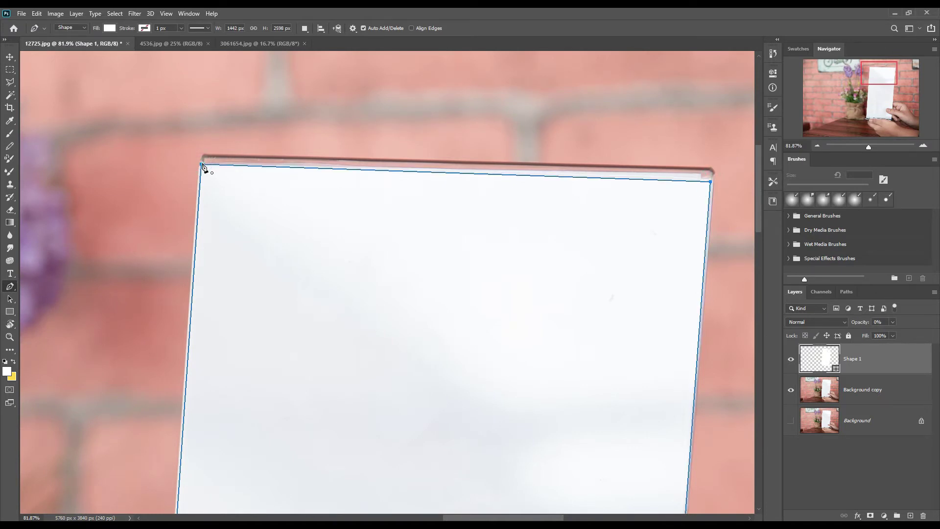
Step: Add and adjust anchor points so the outline follows the card edge and curves closely around the thumb, then deselect the shape
right_click(13, 288)
left_click(28, 314)
left_click_drag(202, 173, 201, 173)
key("Right")
left_click_drag(709, 182, 762, 303)
left_click_drag(551, 291, 526, 277)
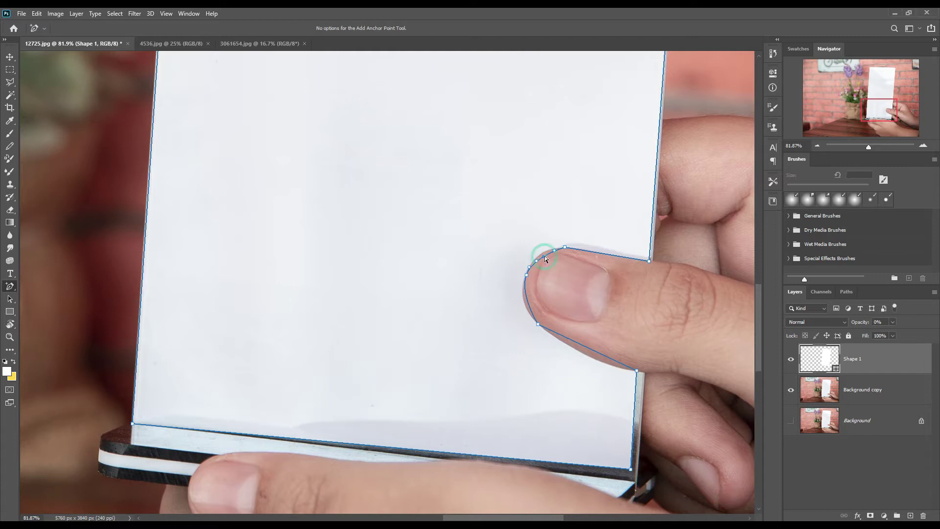
left_click_drag(527, 298, 523, 298)
left_click_drag(607, 360, 600, 364)
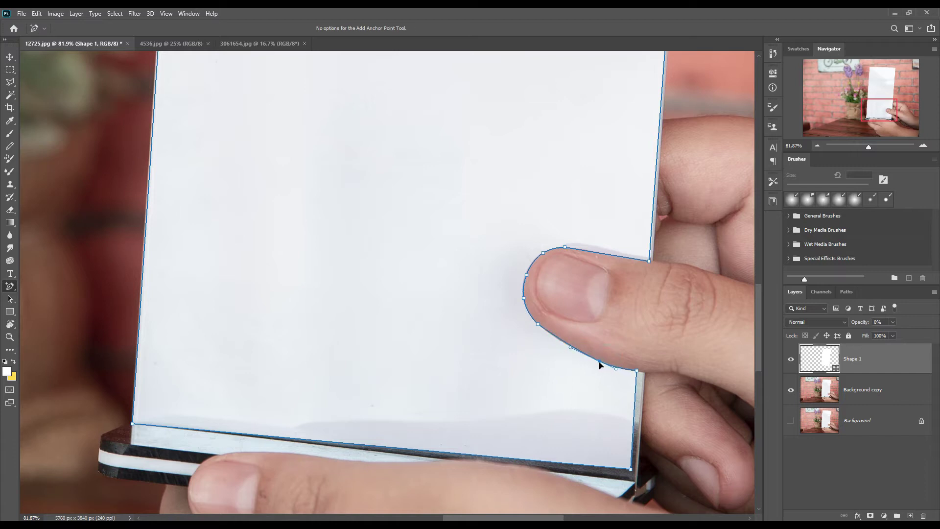
left_click_drag(556, 340, 555, 338)
left_click(844, 456)
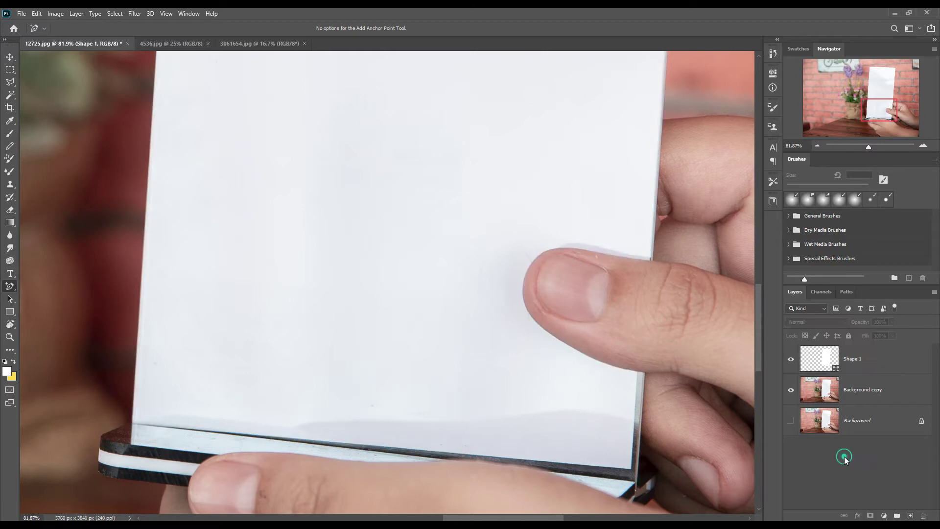
Step: Draw a rectangle about 1285 by 2606 px over the white card as a separate shape layer
left_click_drag(868, 148, 862, 149)
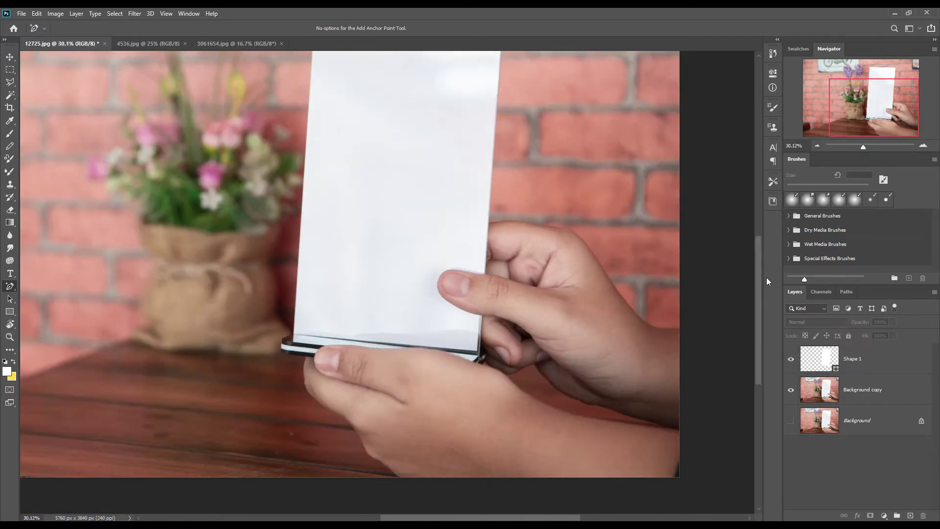
left_click_drag(760, 280, 761, 246)
left_click(10, 312)
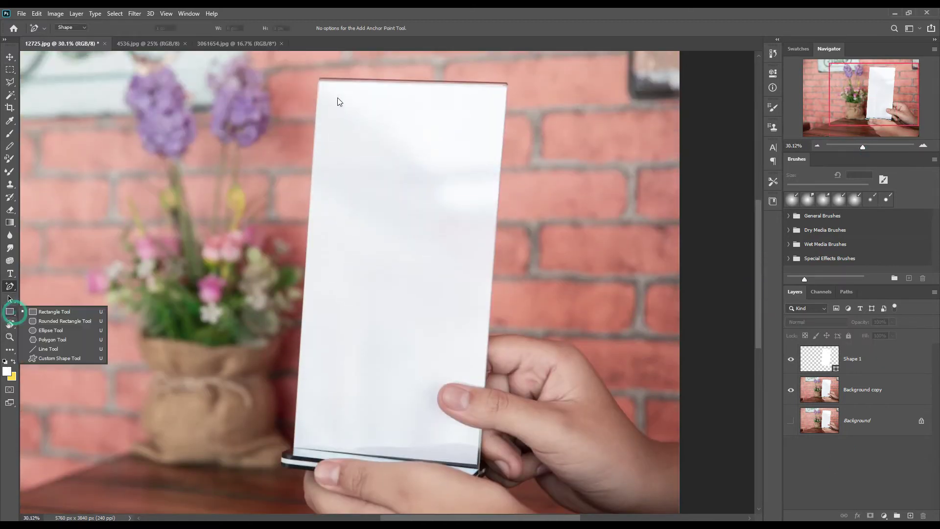
left_click_drag(318, 80, 506, 467)
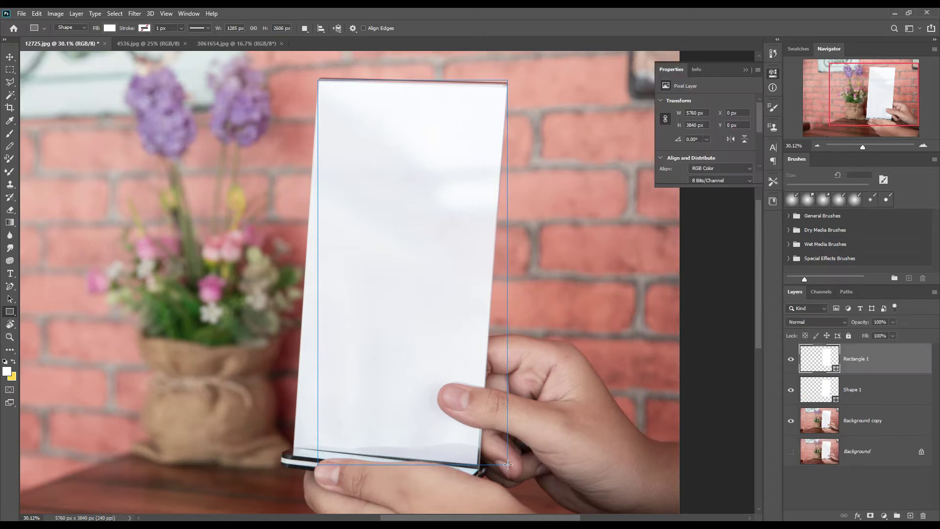
left_click(746, 69)
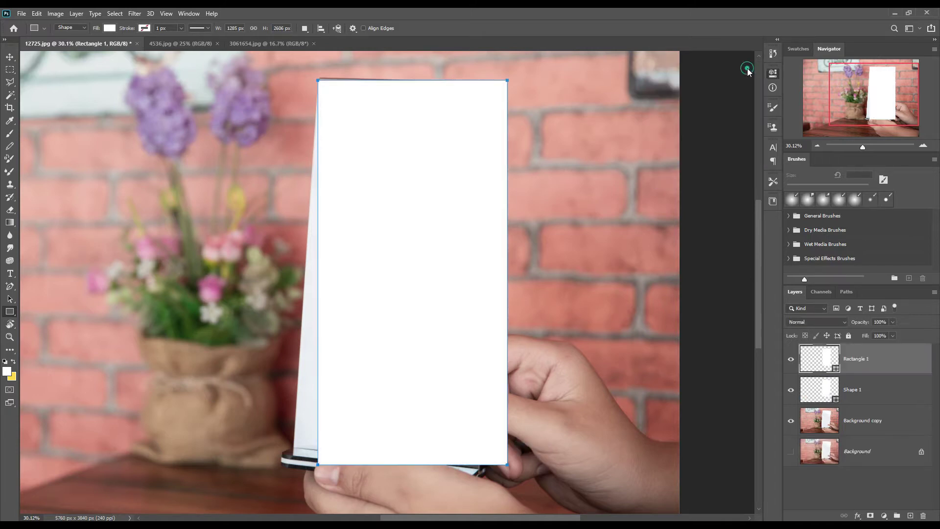
Step: Change the rectangle's fill colour to red
double_click(836, 371)
left_click(731, 230)
left_click(834, 211)
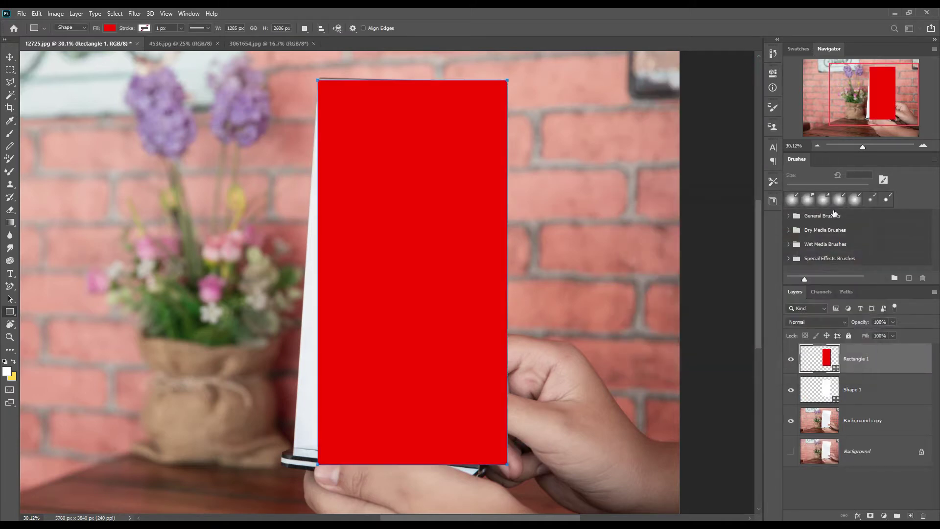
Step: Convert the red rectangle to a smart object and set its opacity to 41%
right_click(891, 359)
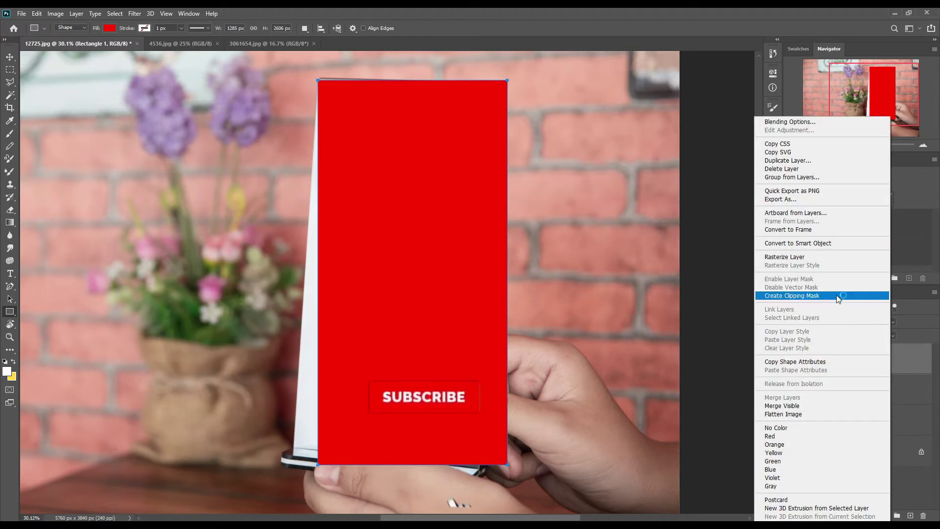
left_click(820, 243)
left_click_drag(861, 323, 833, 323)
Step: Distort the red smart object so its upper-right corner meets the card's upper-right corner
left_click_drag(863, 148, 869, 149)
left_click_drag(877, 96, 880, 77)
key("ctrl+t")
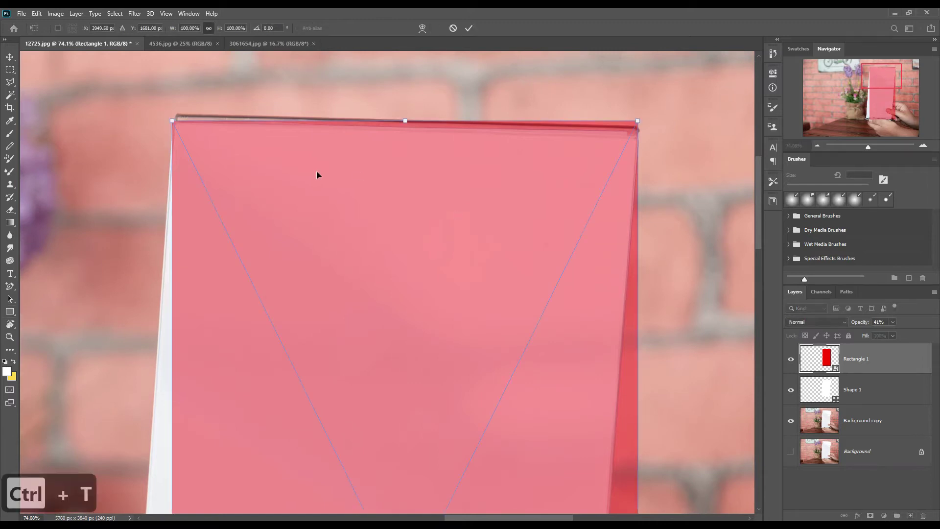
right_click(317, 171)
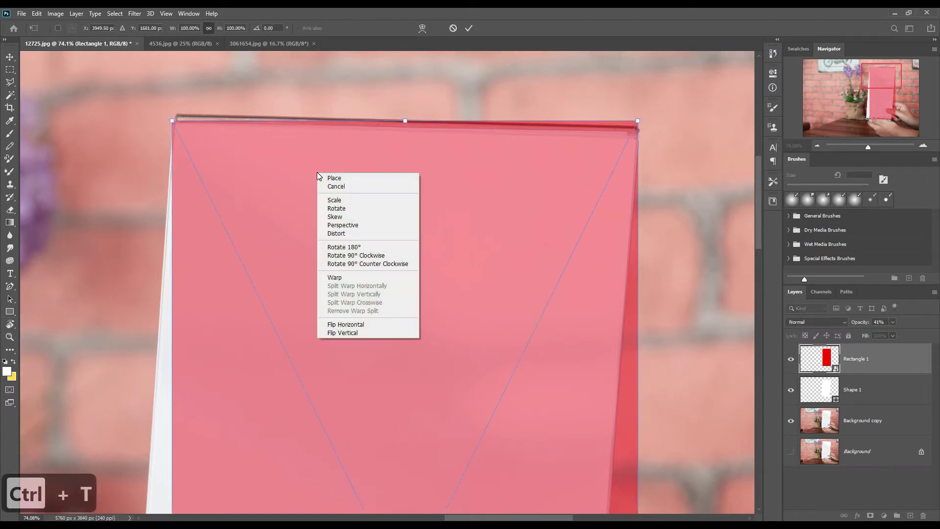
left_click(343, 235)
left_click_drag(638, 123, 640, 136)
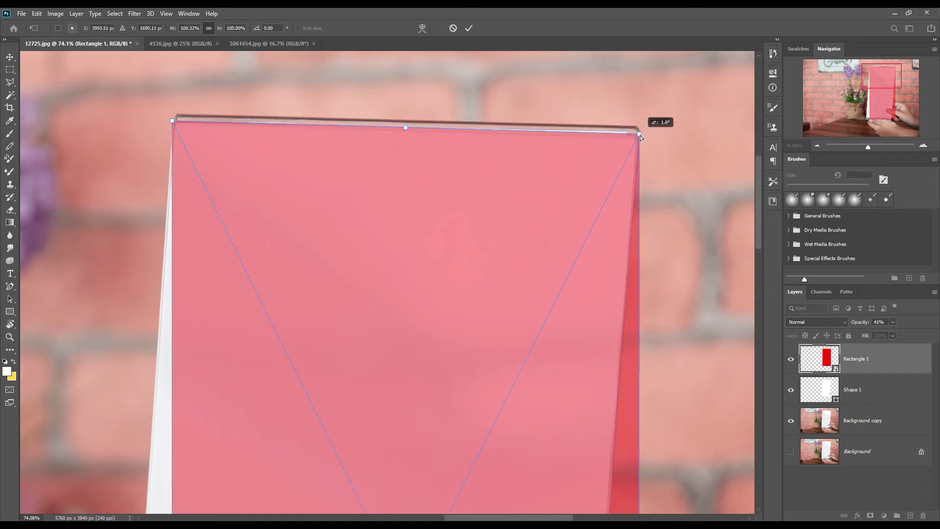
Step: Distort the red smart object's two lower corners onto the card's lower corners and apply the transform
left_click_drag(757, 212, 746, 356)
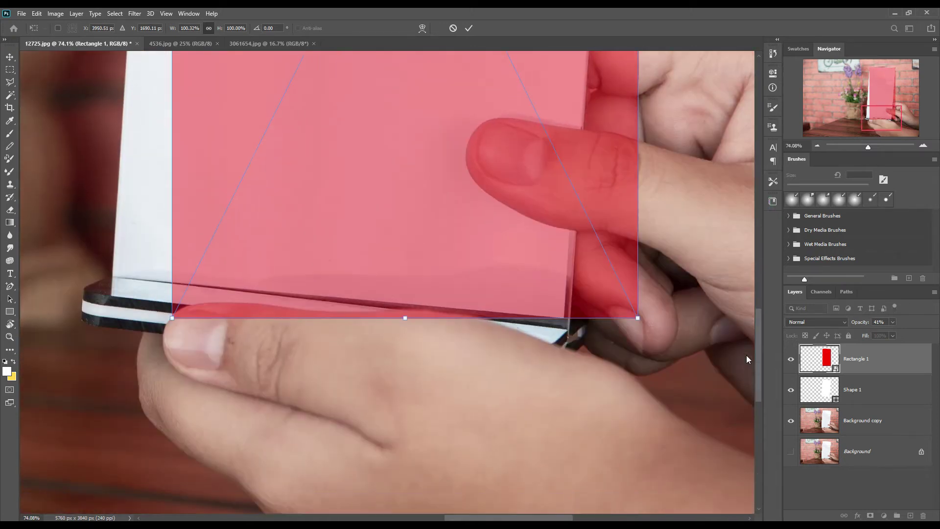
left_click_drag(638, 307, 566, 309)
left_click_drag(165, 302, 111, 267)
left_click(469, 28)
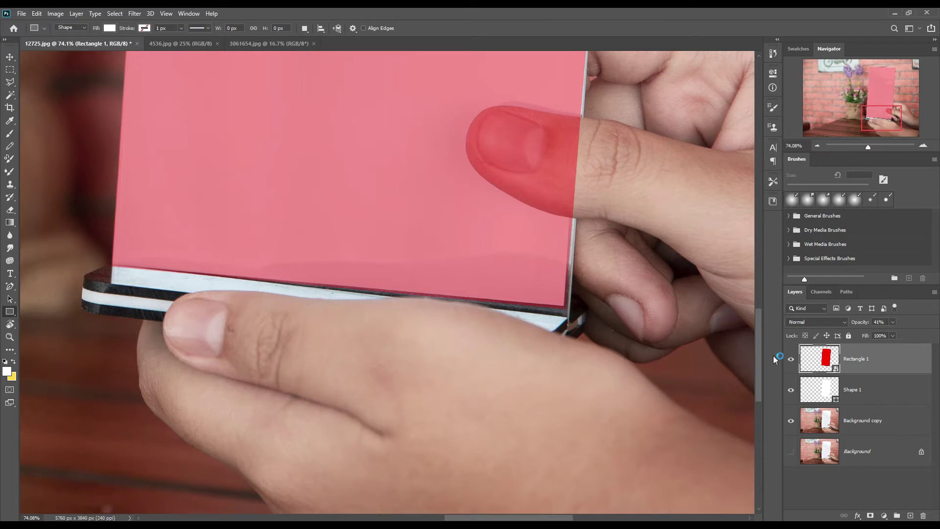
Step: Mask the red smart object using the pen shape's outline as the selection, and delete the pen shape layer
left_click(835, 400, "ctrl")
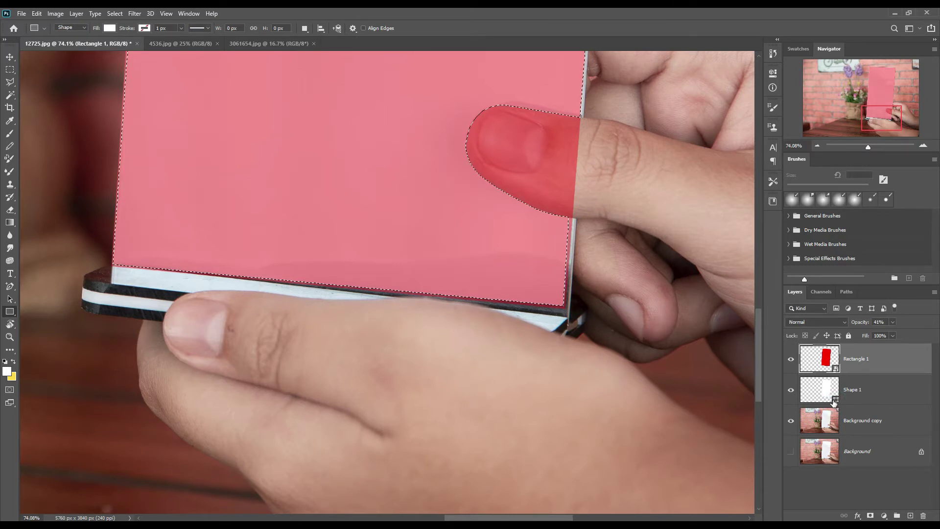
left_click(870, 515)
left_click(889, 395)
left_click_drag(886, 388, 924, 515)
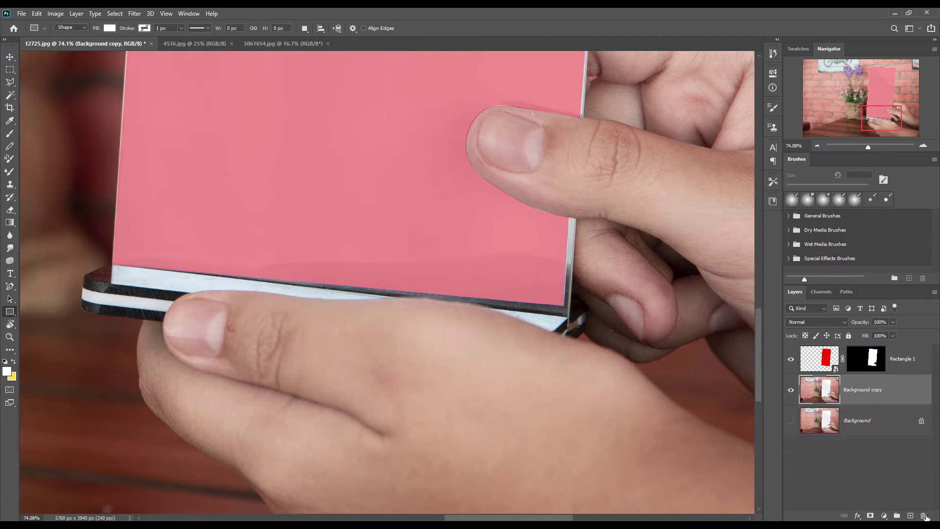
Step: Set the red smart object's blend mode to Multiply and its opacity to 100%
left_click(917, 356)
left_click(815, 321)
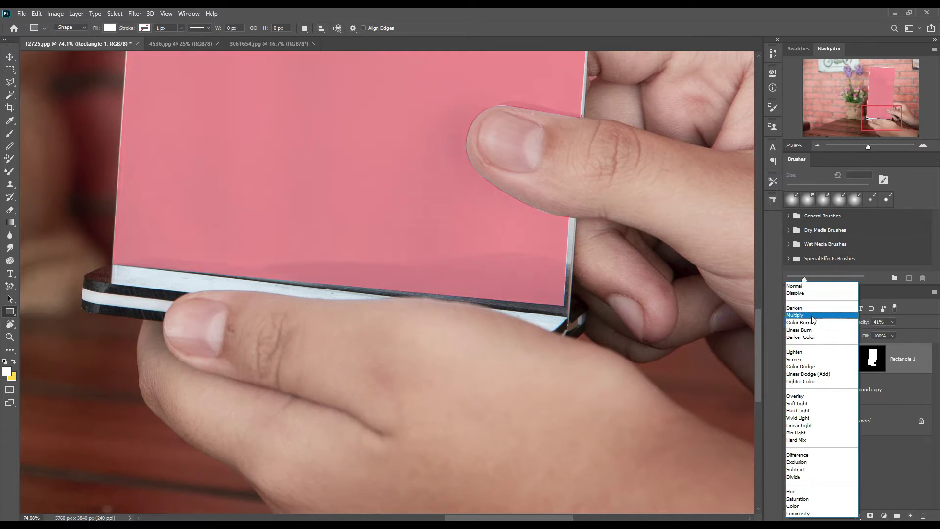
left_click(812, 317)
left_click_drag(855, 321, 906, 323)
left_click(859, 454)
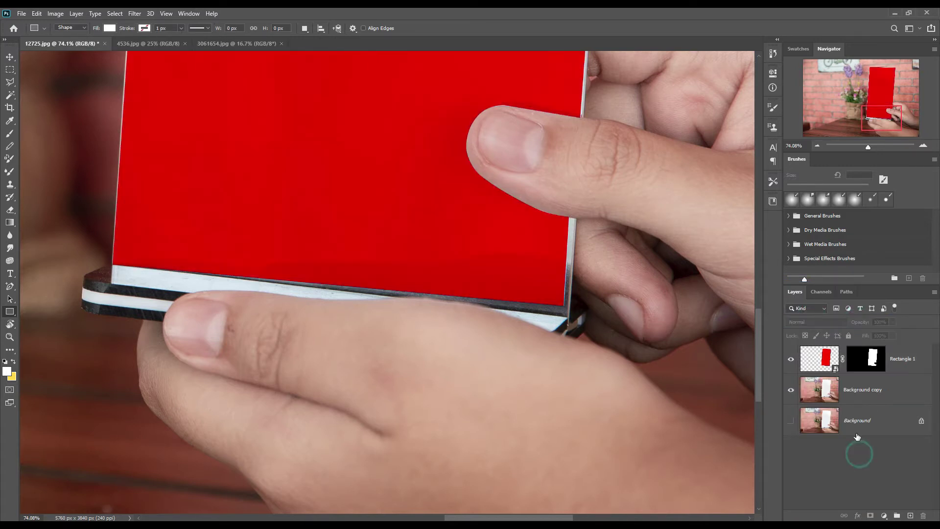
Step: Open the red smart object's contents for editing
left_click_drag(866, 147, 858, 147)
left_click(842, 479)
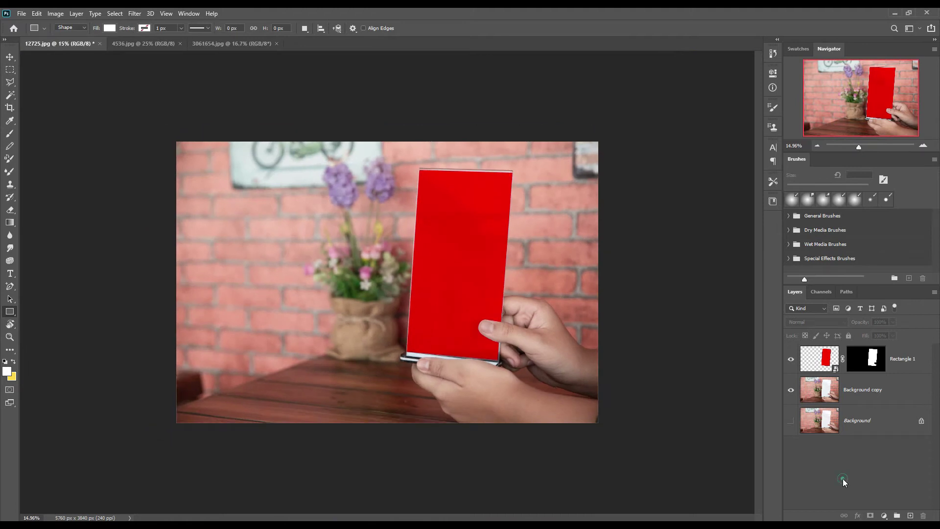
double_click(835, 369)
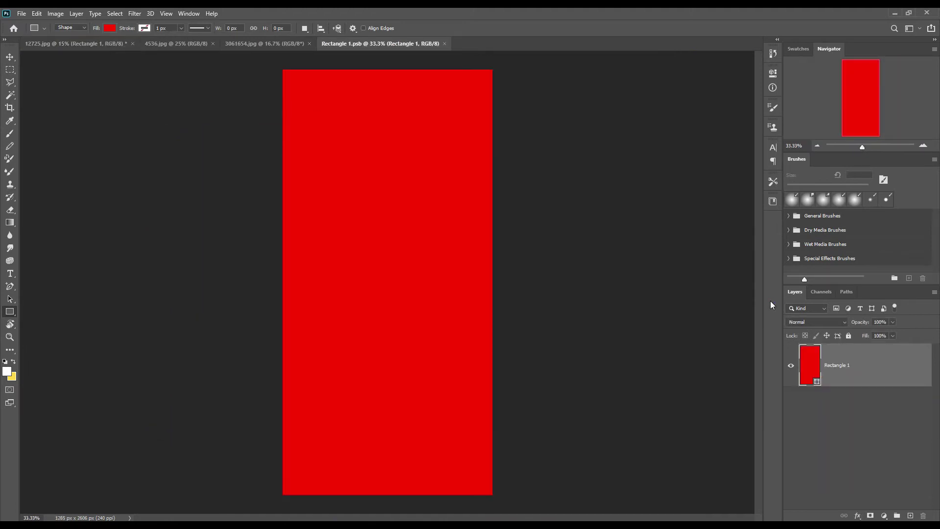
Step: Change the full-size rectangle's fill colour to dark grey
double_click(816, 383)
left_click_drag(650, 300, 619, 305)
left_click(824, 215)
Step: Draw a rectangle about 1288 by 796 px across the top of the design and fill it with lighter grey
right_click(10, 314)
left_click(41, 312)
left_click_drag(282, 69, 492, 199)
double_click(815, 381)
left_click_drag(629, 245, 604, 270)
left_click(834, 211)
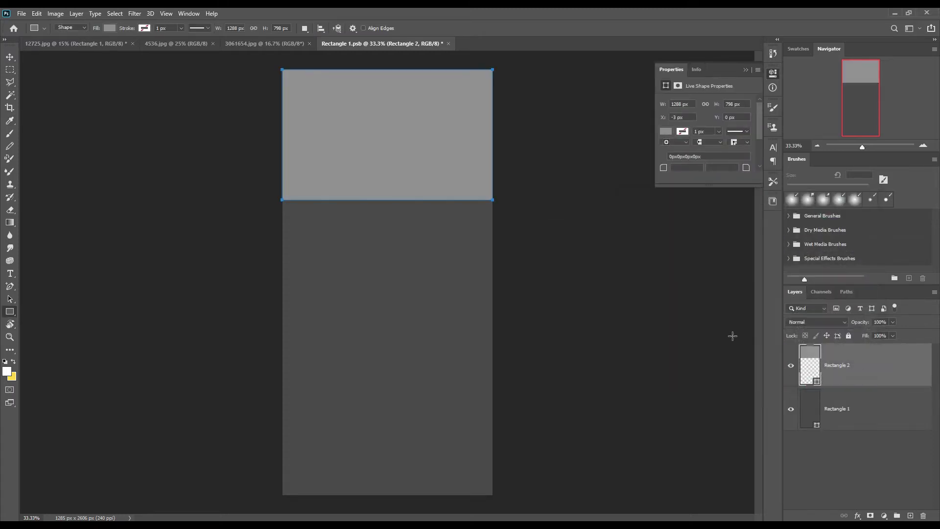
Step: Draw a rectangle about 361 by 327 px over the upper-left part of the lighter grey block and fill it white
left_click_drag(307, 68, 365, 121)
double_click(815, 382)
left_click_drag(646, 249, 588, 193)
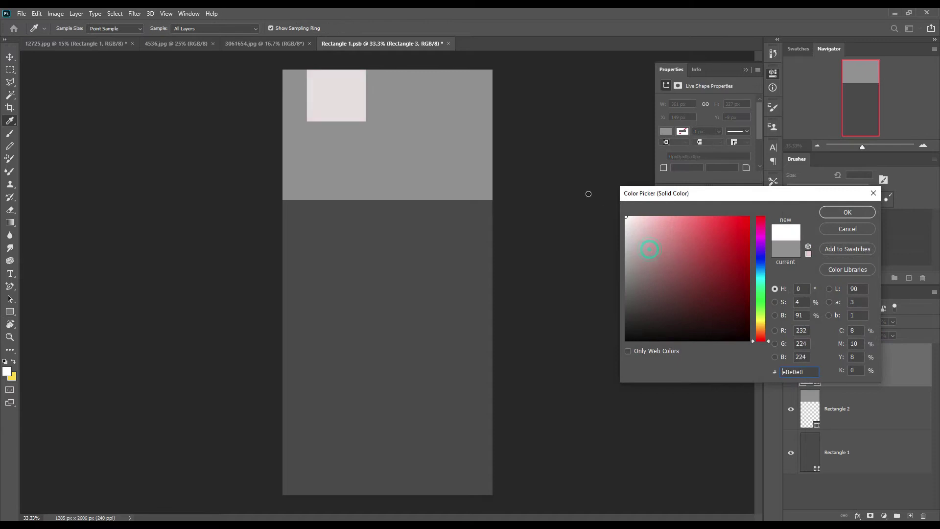
left_click(838, 218)
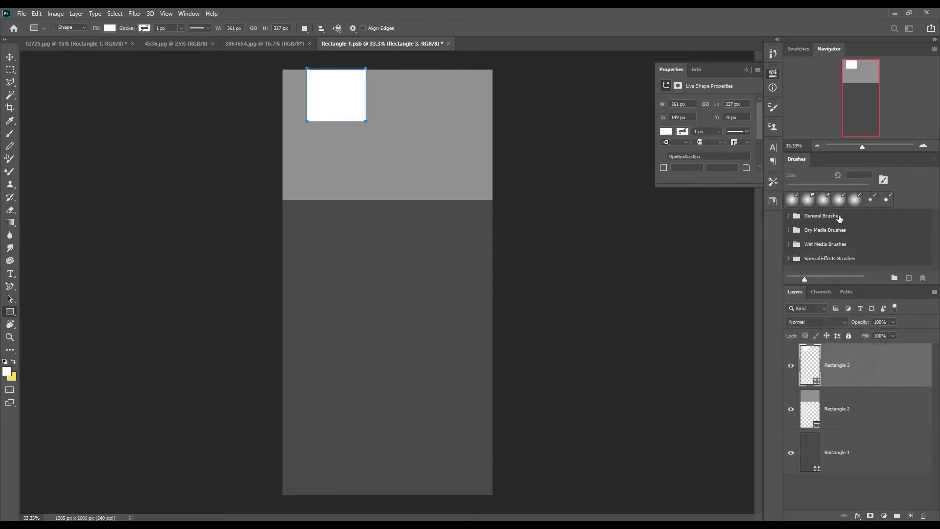
left_click(744, 71)
Step: Bring the coffee photo from 3061654.jpg into the card design above the lighter grey rectangle and scale it down to about the card's width
left_click(886, 404)
left_click(257, 48)
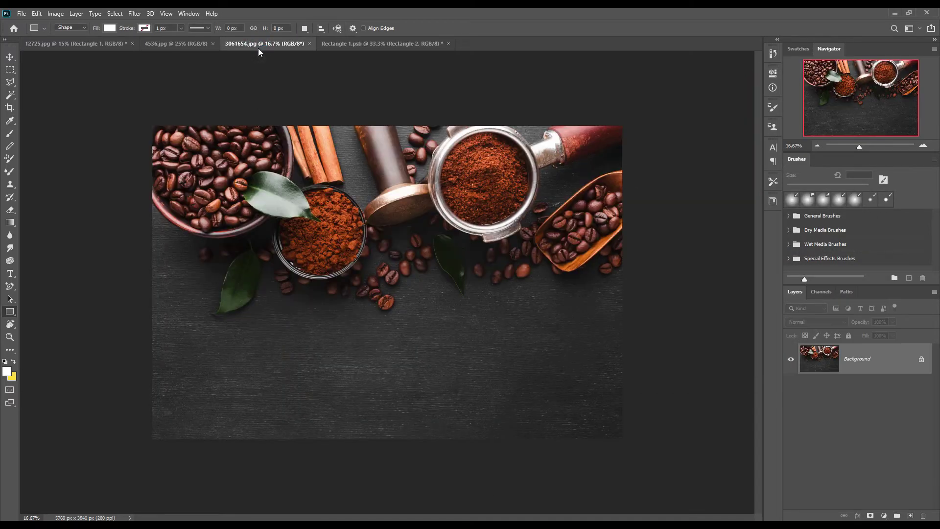
left_click(10, 58)
left_click_drag(457, 215, 404, 163)
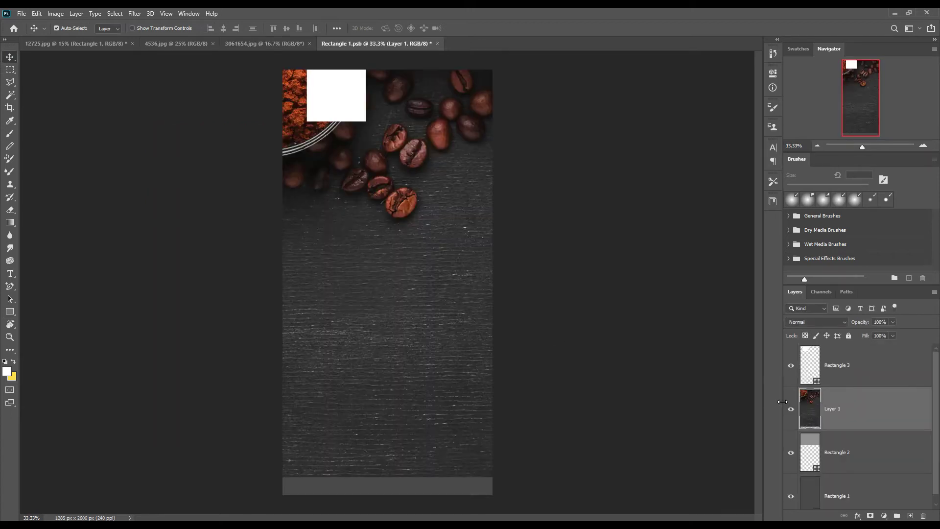
key("ctrl+t")
left_click_drag(405, 476, 453, 201)
left_click_drag(459, 159, 417, 175)
Step: Clip the coffee photo to the lighter grey rectangle and shift it so the cups and beans fill the header area
right_click(867, 412)
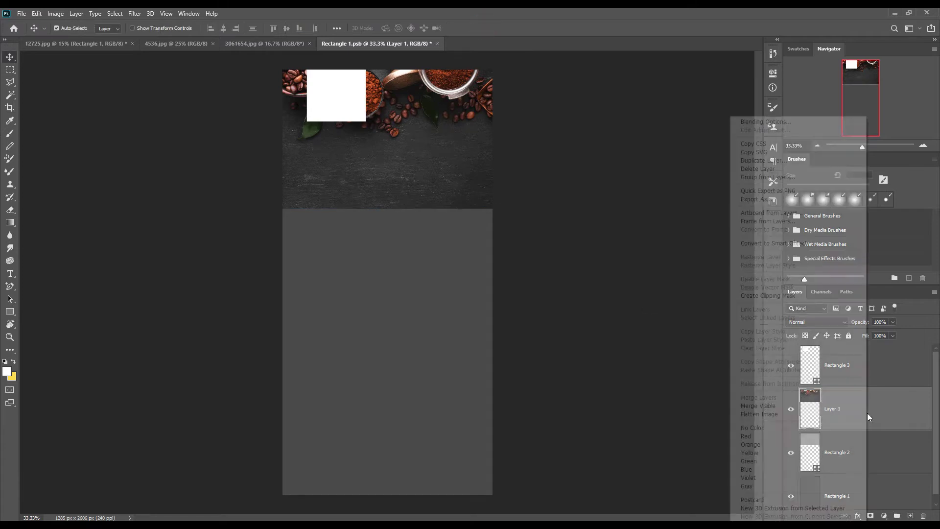
left_click(791, 296)
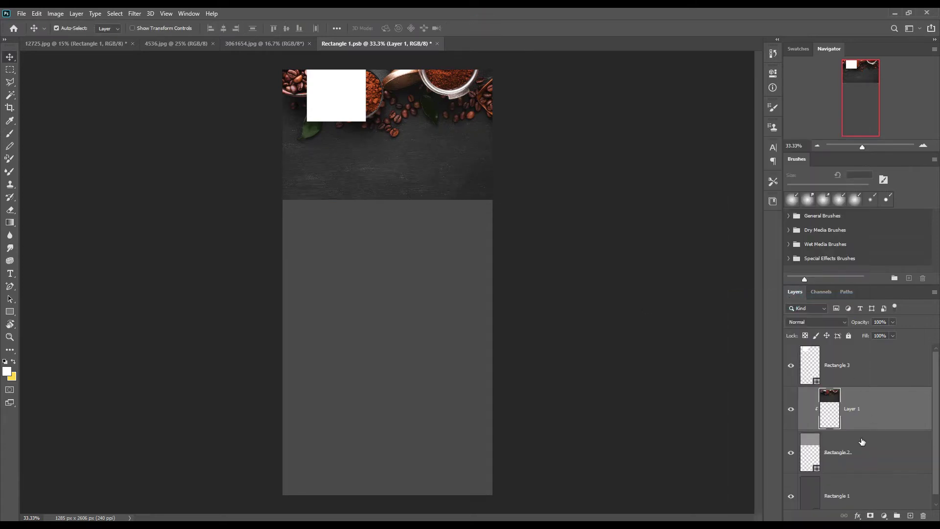
left_click_drag(377, 142, 424, 153)
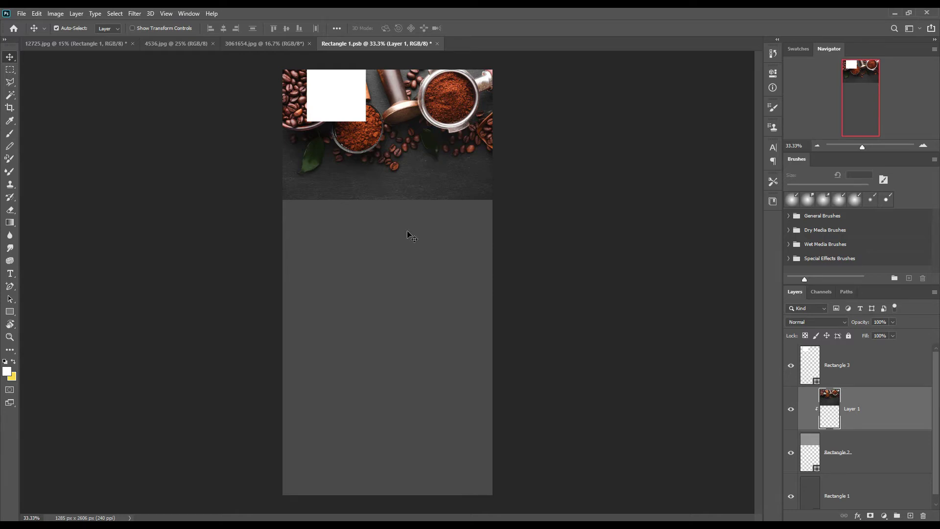
Step: Add the white text "Coffee Shop" in Arial Black at 65 pt on a new layer above the small white rectangle
left_click(12, 280)
left_click(906, 366)
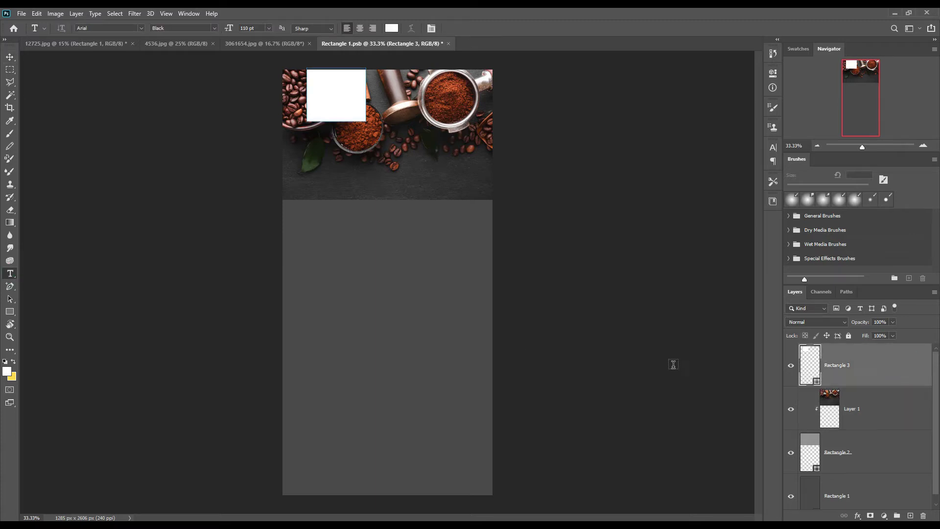
left_click(313, 224)
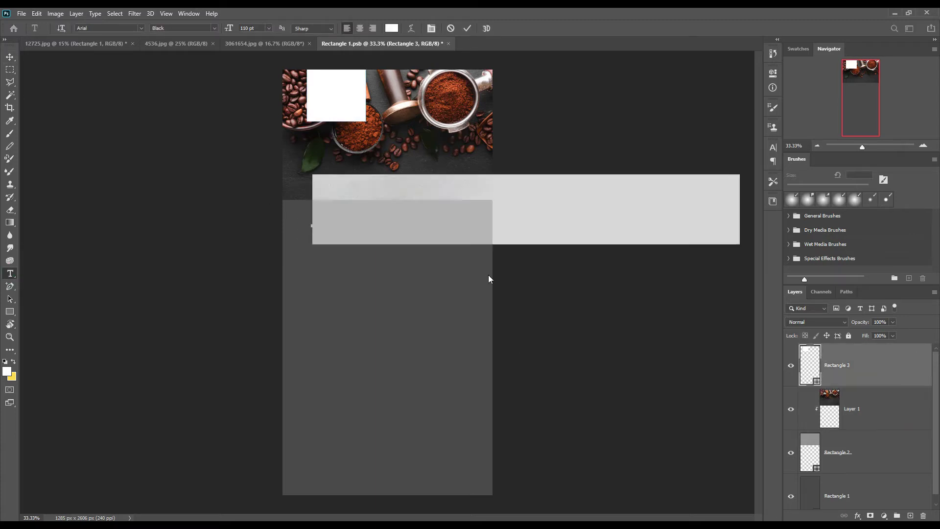
left_click_drag(209, 26, 210, 25)
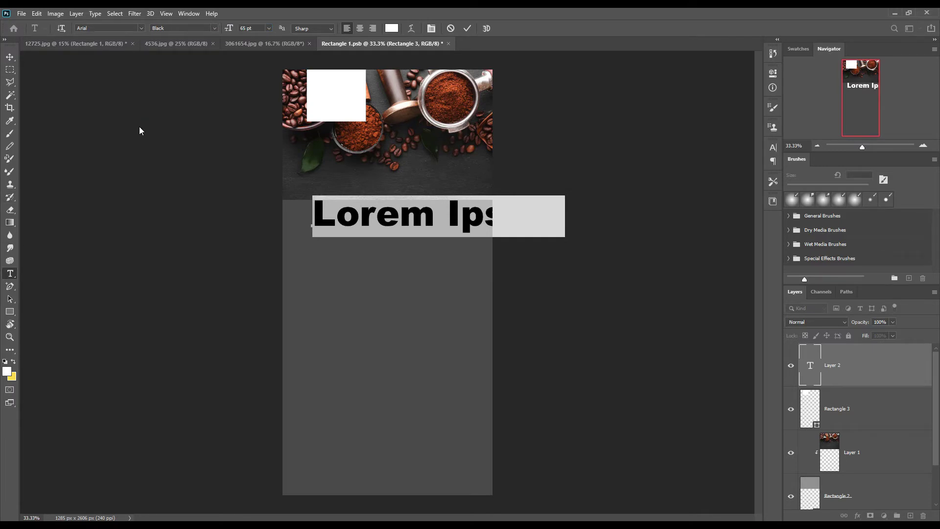
type("Cof")
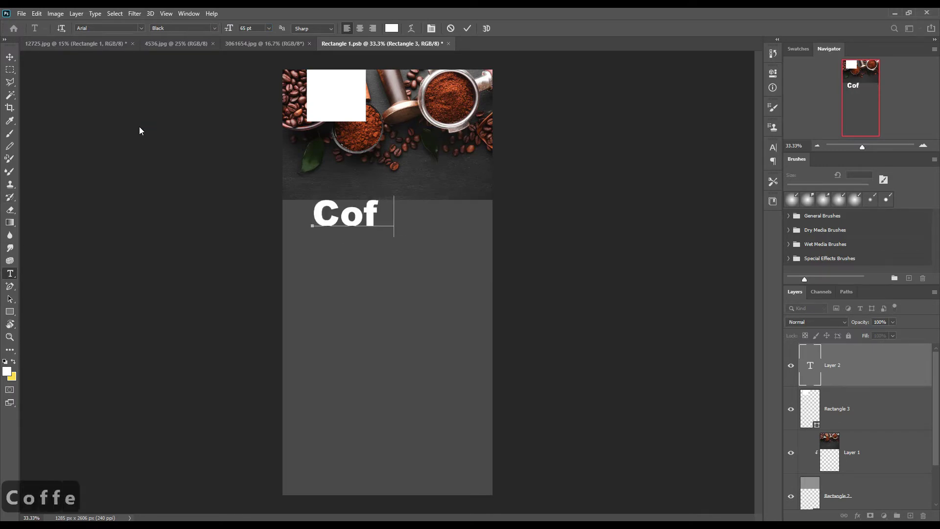
type("fee Sh")
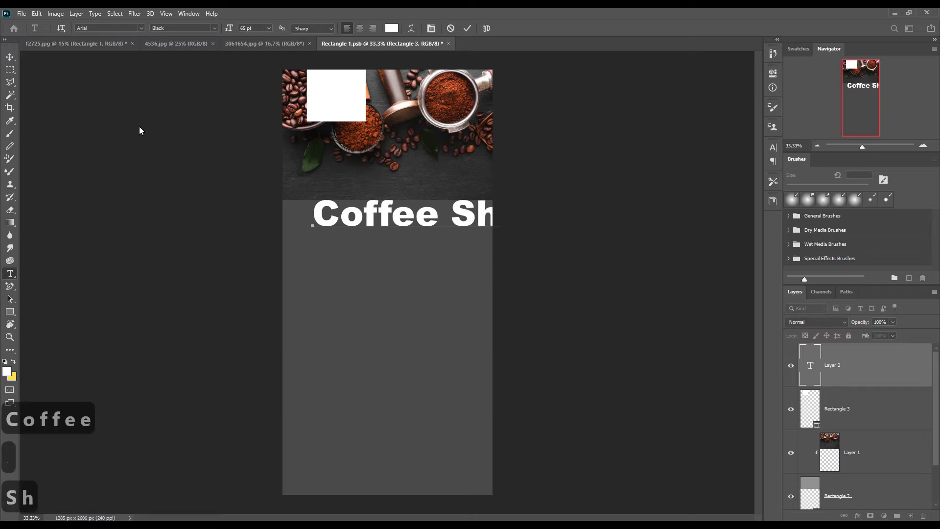
left_click(467, 29)
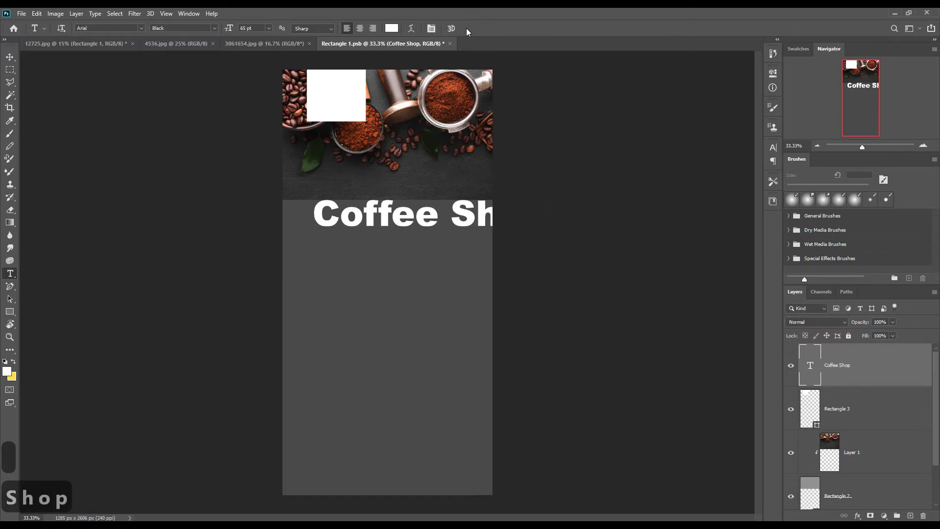
Step: Change the "Coffee Shop" text's font to Alleyster and move the text up onto the lower part of the coffee photo
left_click(141, 28)
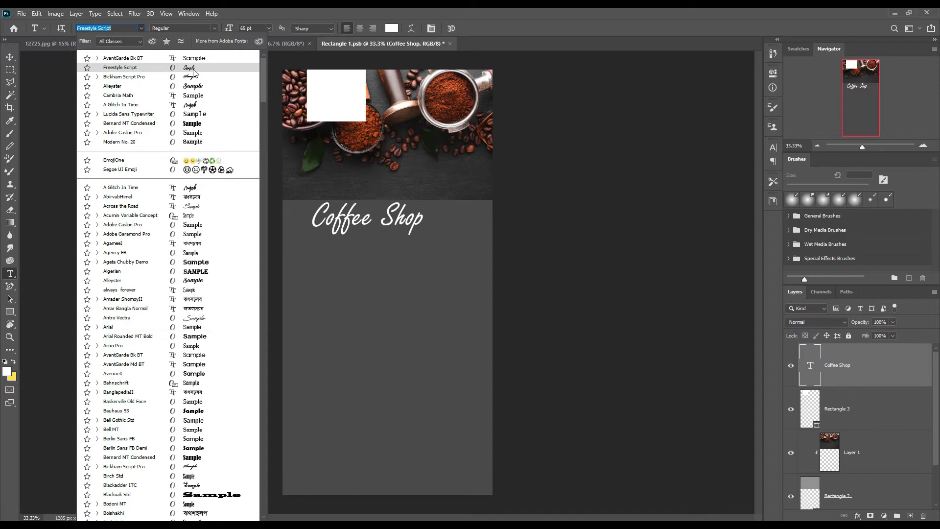
left_click(198, 87)
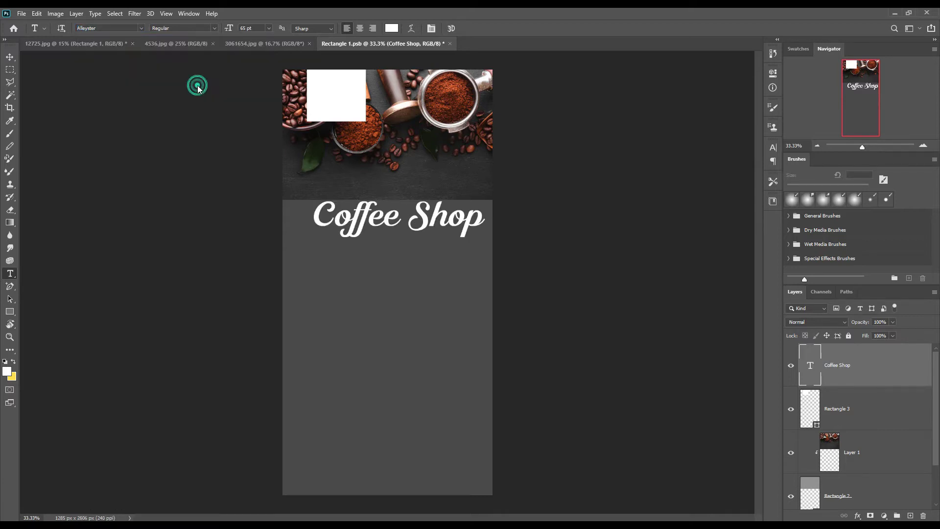
left_click(9, 58)
left_click_drag(380, 218, 382, 167)
Step: Add a linear Gradient Overlay to the "Coffee Shop" text and change the gradient's light end stop to near-white
left_click(857, 515)
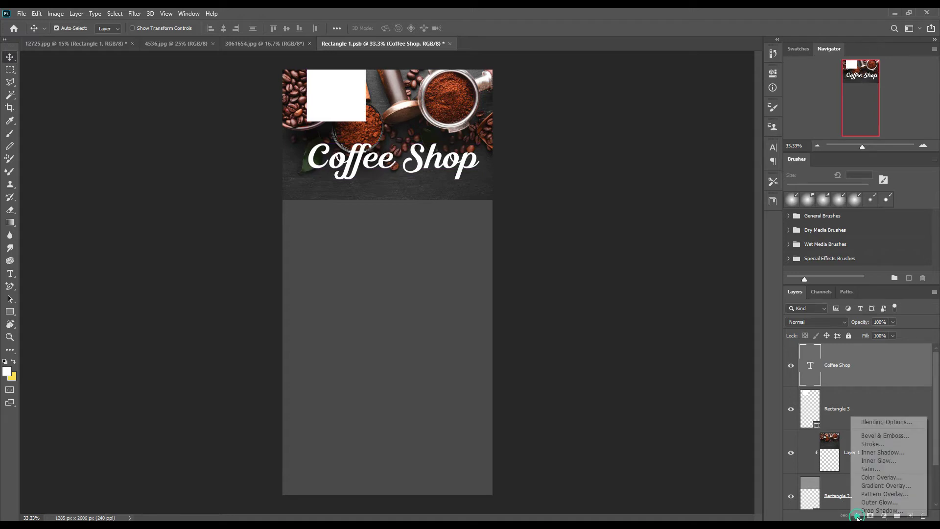
left_click(886, 486)
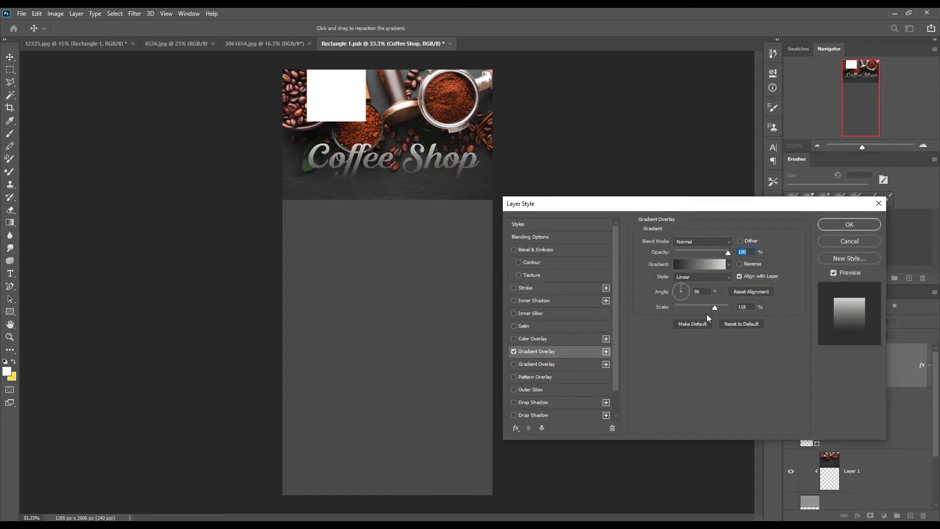
mouse_move(714, 310)
left_mouse_down()
mouse_move(692, 310)
mouse_move(720, 307)
left_mouse_up()
left_click(707, 264)
left_click(810, 278)
left_click(653, 319)
left_click_drag(628, 230, 621, 221)
left_click(834, 213)
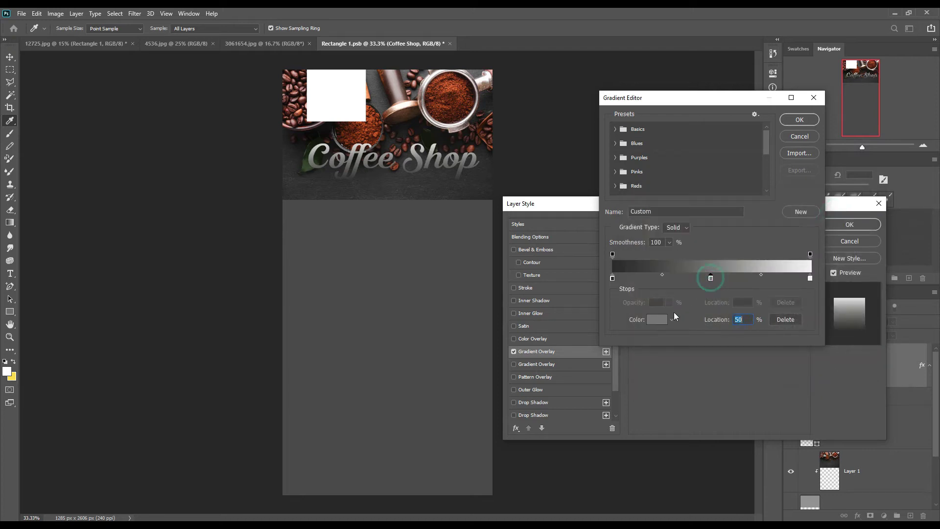
Step: Recolour the gradient's middle stop at 50% to light grey aaaaaa and accept the edited gradient
left_click(656, 319)
left_click(626, 258)
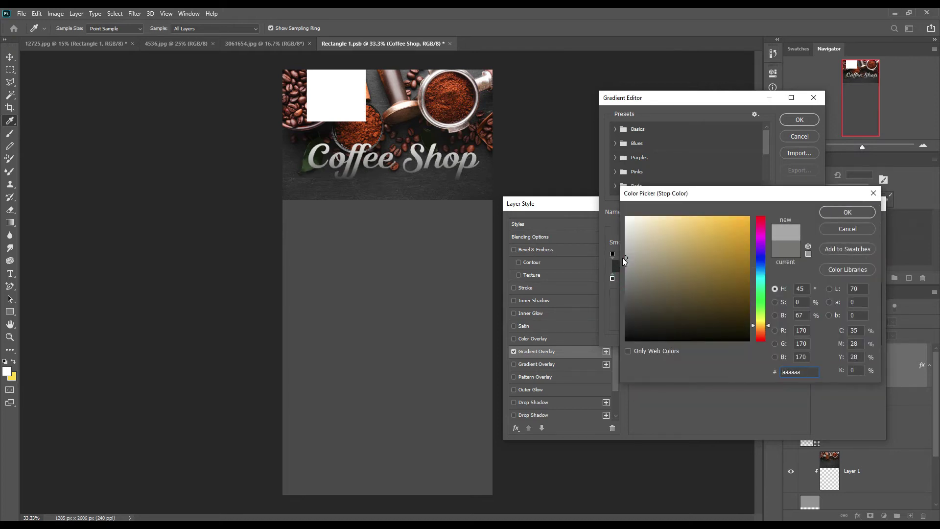
left_click(847, 212)
left_click(799, 119)
Step: Set the gradient overlay's scale to 119% and move the "Coffee Shop" text down to the photo's lower edge
left_click_drag(714, 303, 710, 303)
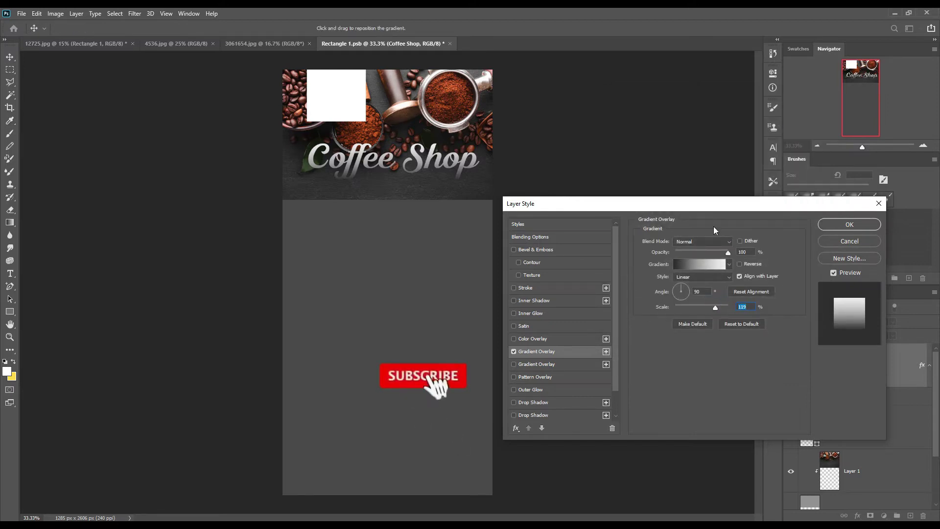
left_click(850, 227)
left_click_drag(374, 158, 373, 180)
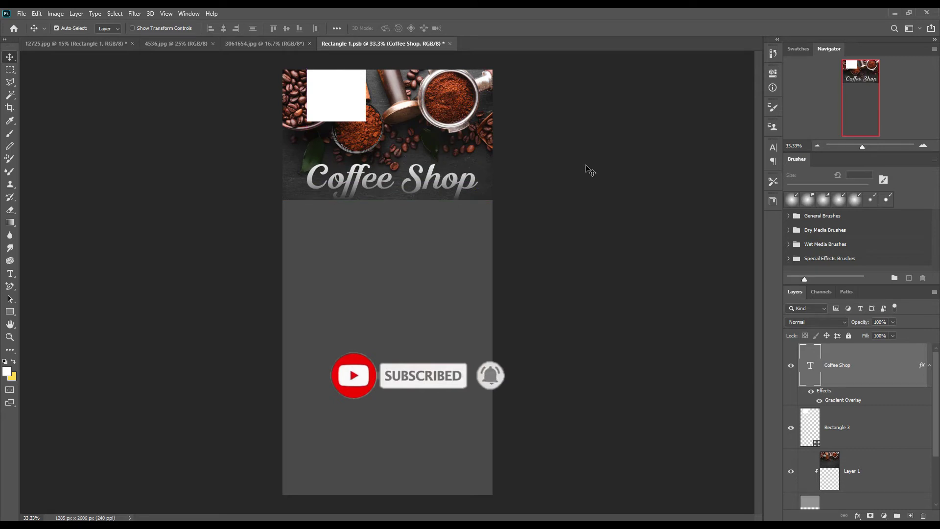
Step: Change the small white rectangle's fill to black and lower its layer opacity to 70%
left_click(310, 92)
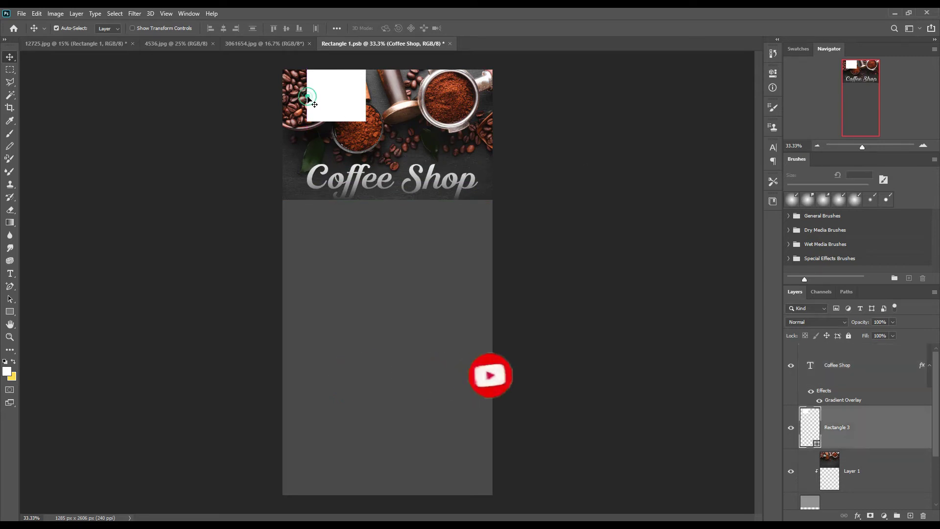
double_click(814, 443)
left_click_drag(681, 322, 606, 347)
left_click(831, 216)
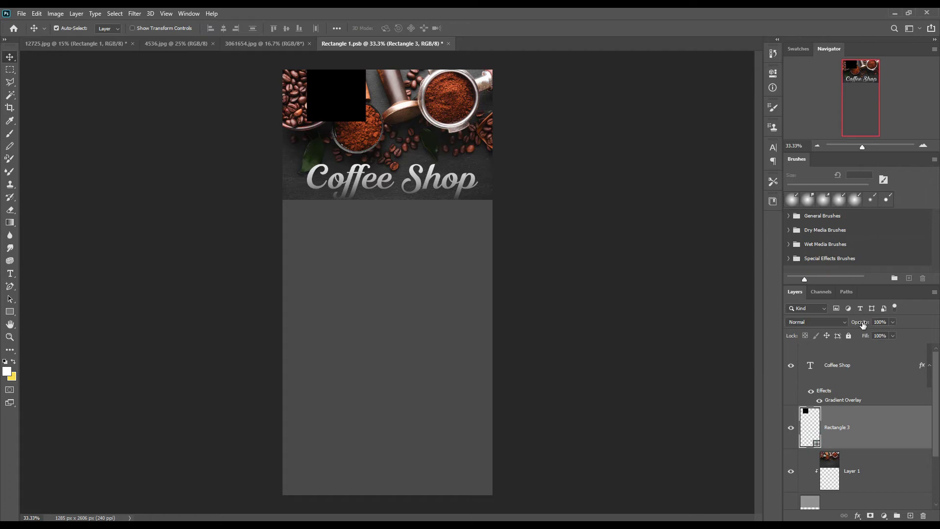
left_click_drag(862, 323, 847, 322)
Step: Add a white 9 px Stroke effect positioned Outside to the small rectangle over the coffee photo
left_click(857, 515)
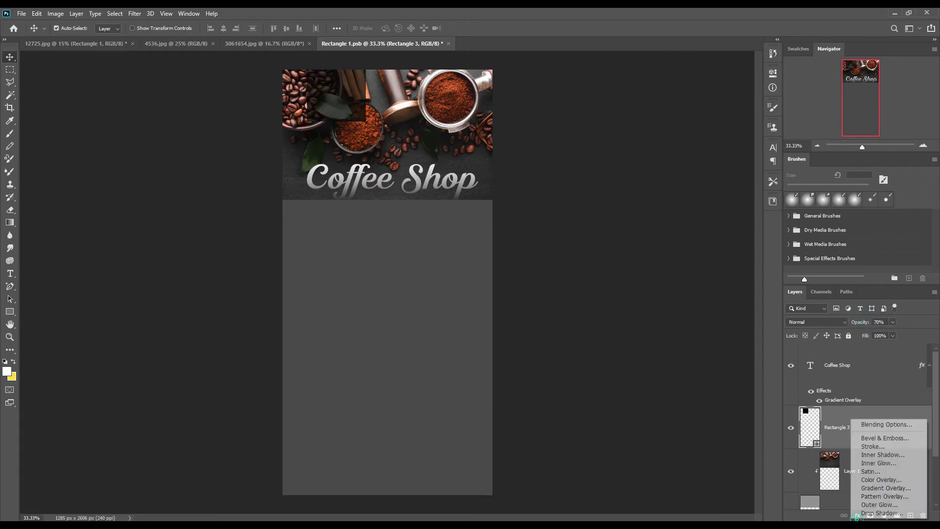
left_click(881, 453)
left_click(655, 311)
left_click_drag(596, 192, 596, 190)
left_click(828, 215)
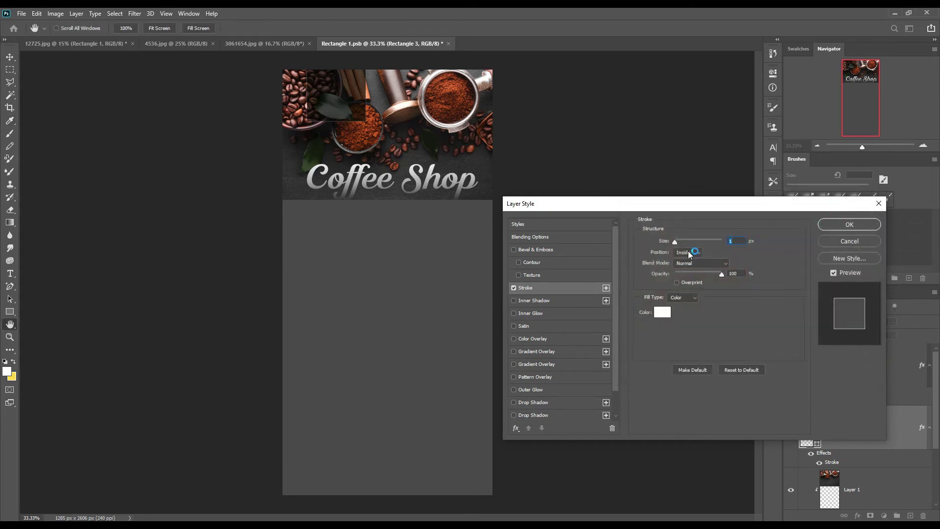
left_click_drag(675, 243, 680, 246)
left_click(688, 252)
left_click(683, 261)
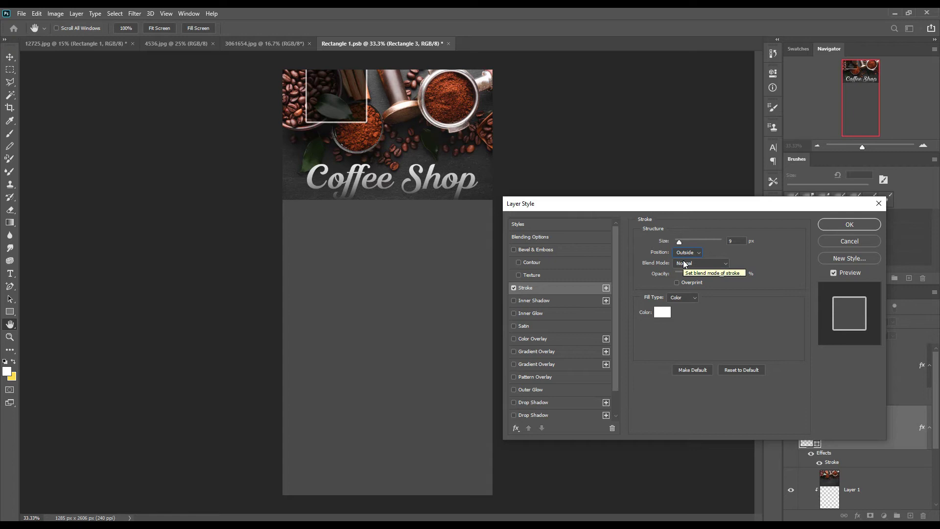
left_click(836, 227)
Step: Set the small stroked rectangle's blend mode to Multiply at 100% opacity and change its fill to dark grey
left_click(815, 322)
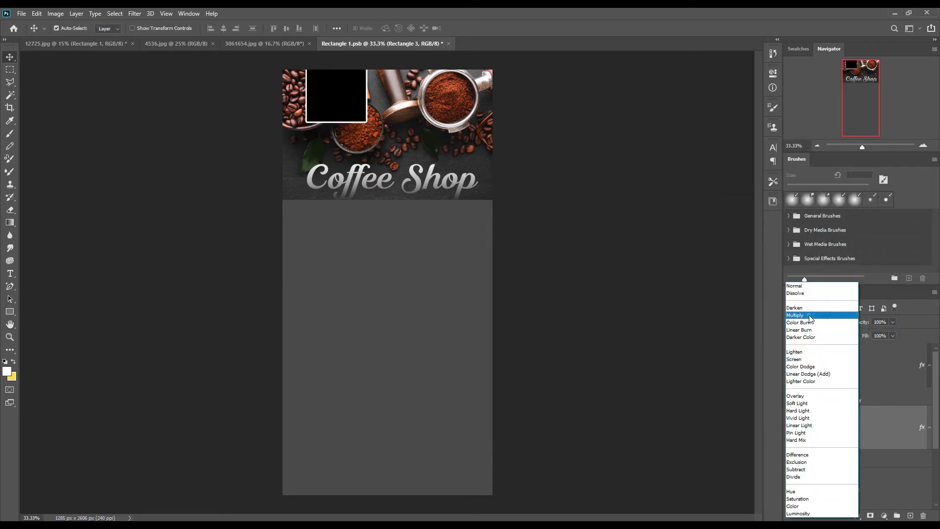
left_click(813, 314)
double_click(817, 443)
left_click(626, 280)
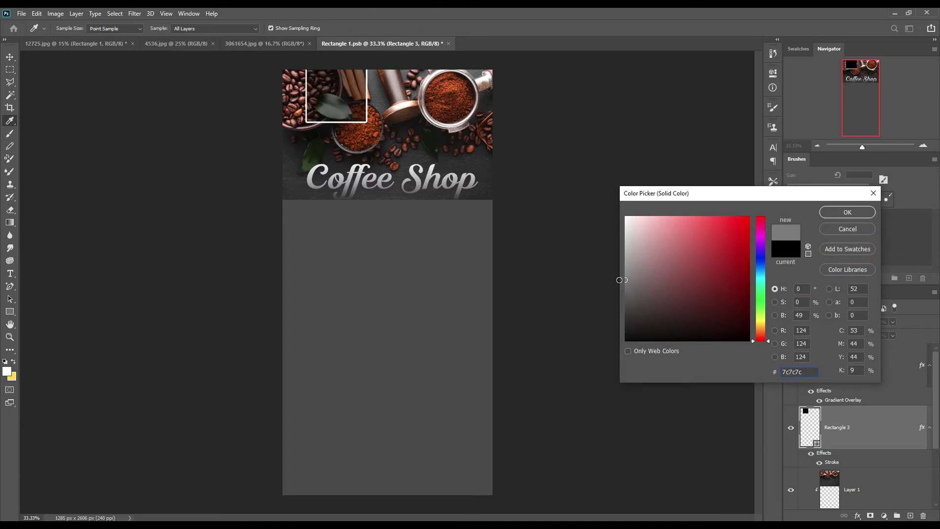
left_click(852, 214)
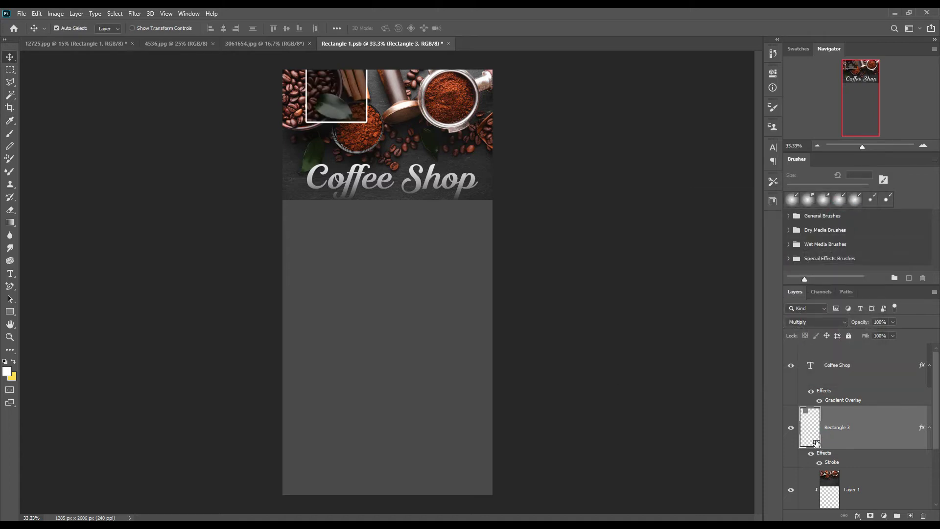
double_click(817, 443)
left_click_drag(626, 279, 615, 300)
left_click(847, 212)
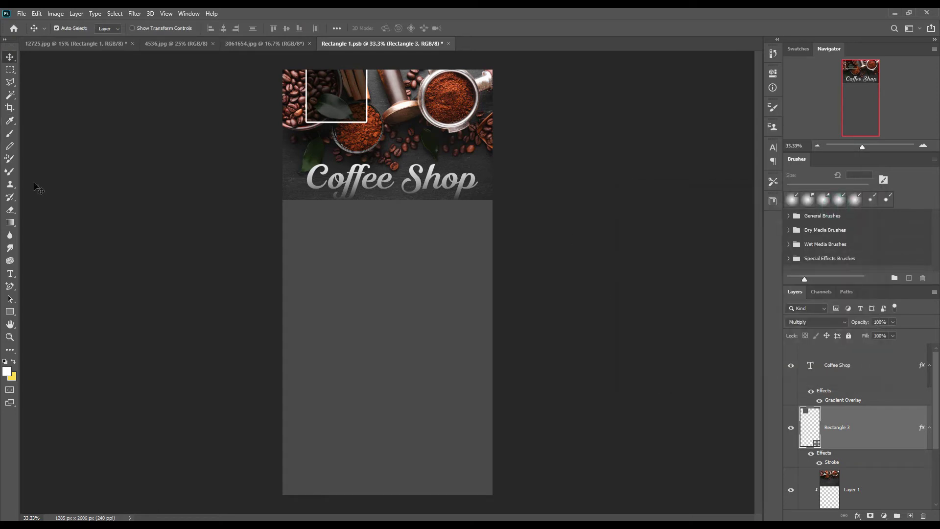
Step: Add the three-line text "your LOGO Here" in AvantGarde Bk BT Book on the grey area below the photo
left_click(869, 369)
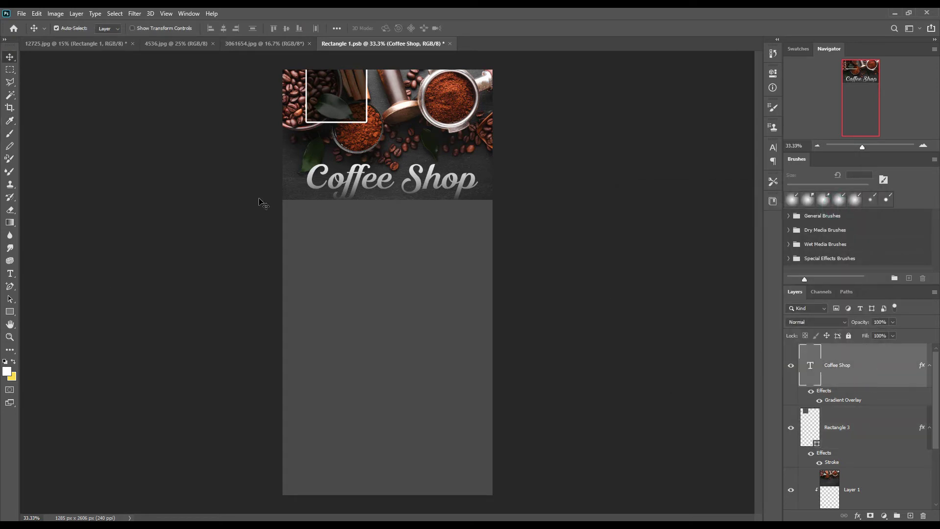
left_click(11, 273)
left_click(336, 267)
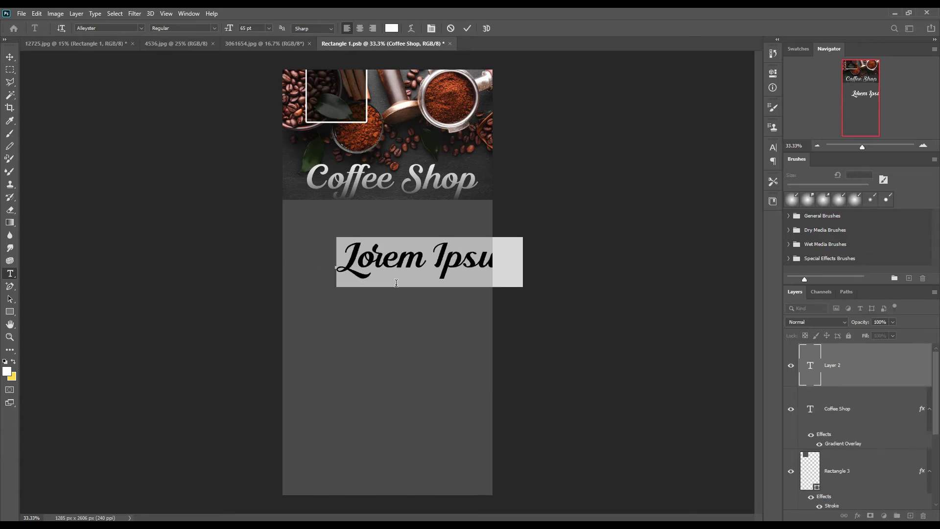
left_click(141, 28)
left_click(202, 72)
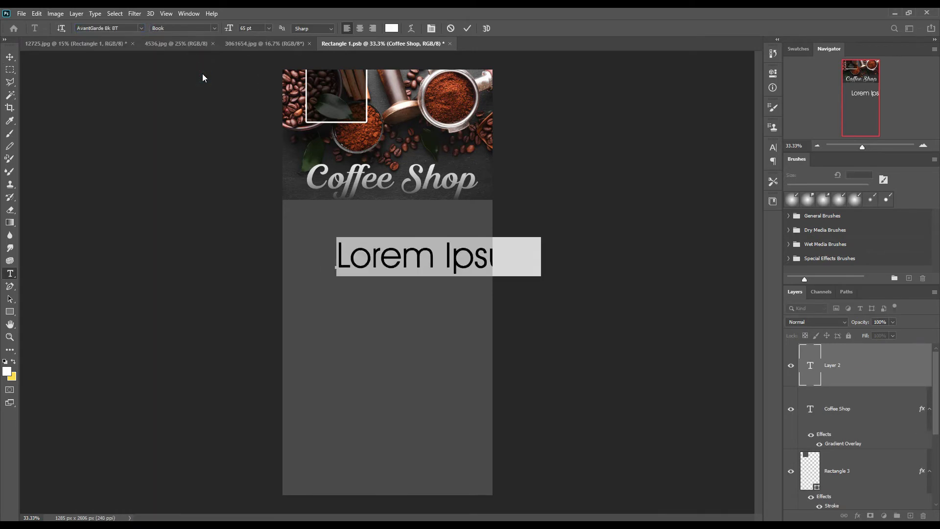
type("your")
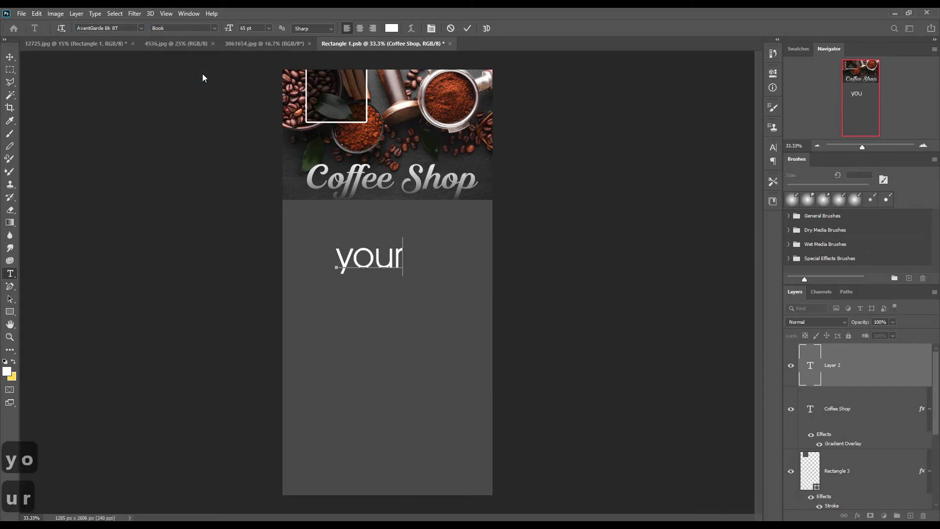
key("Return")
type("LOGO")
key("Return")
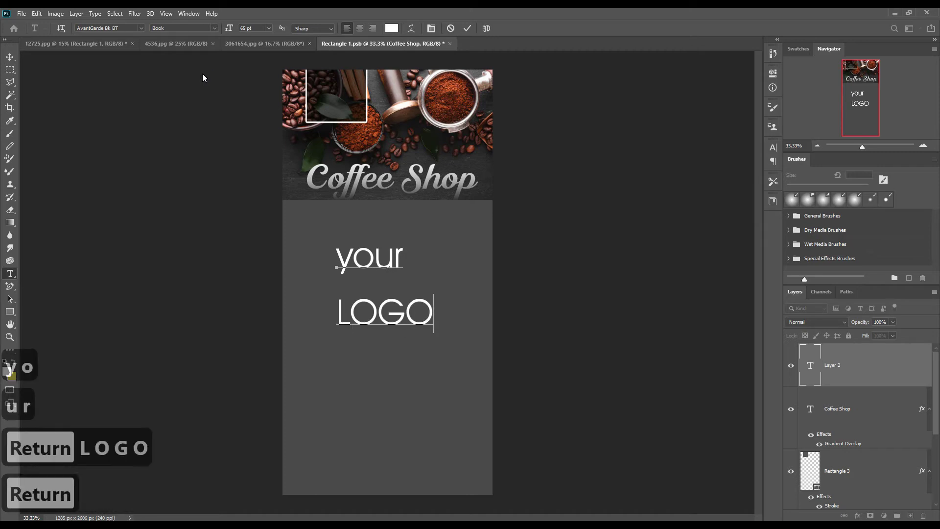
type("Here")
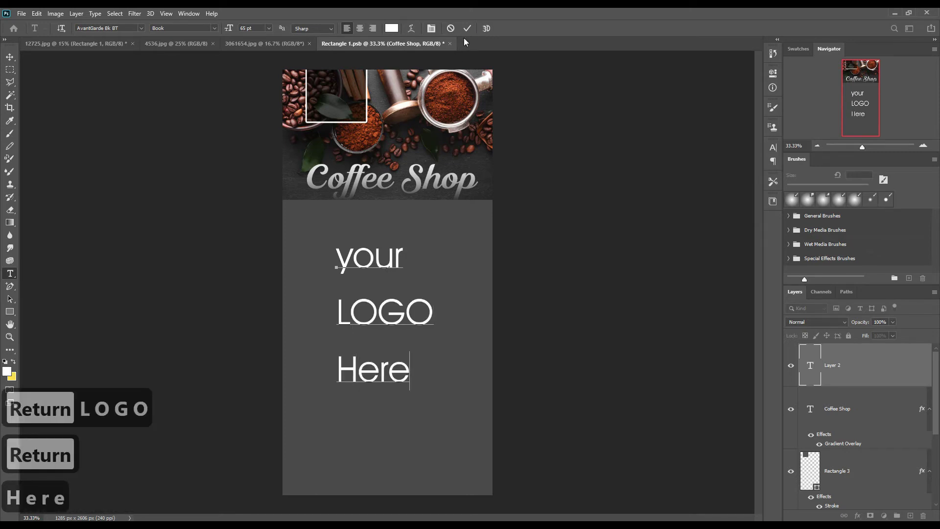
left_click(467, 29)
Step: Tighten the line spacing of the "your LOGO Here" text
left_click(772, 147)
left_click(756, 174)
left_click(751, 182)
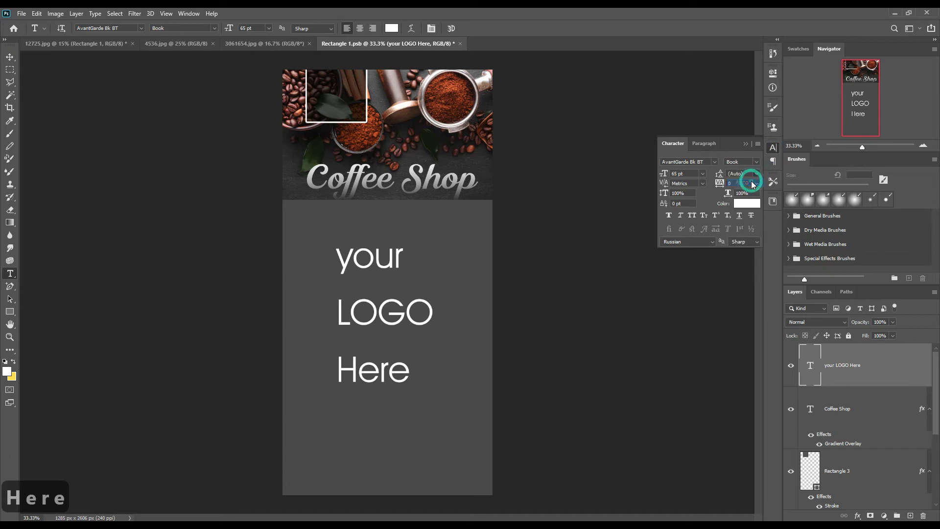
left_click(746, 144)
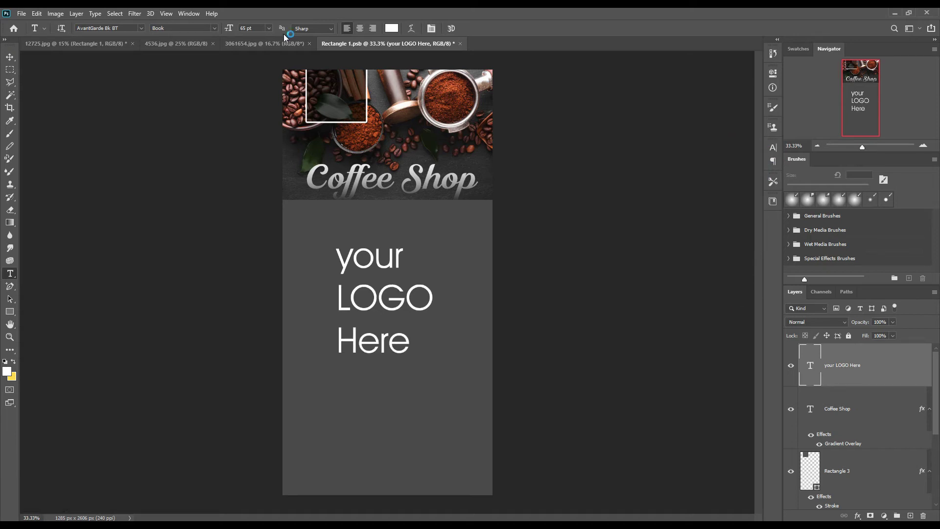
Step: Set the "your LOGO Here" text to 28 pt, centre-align it and move it inside the stroked rectangle
left_click_drag(228, 28, 208, 29)
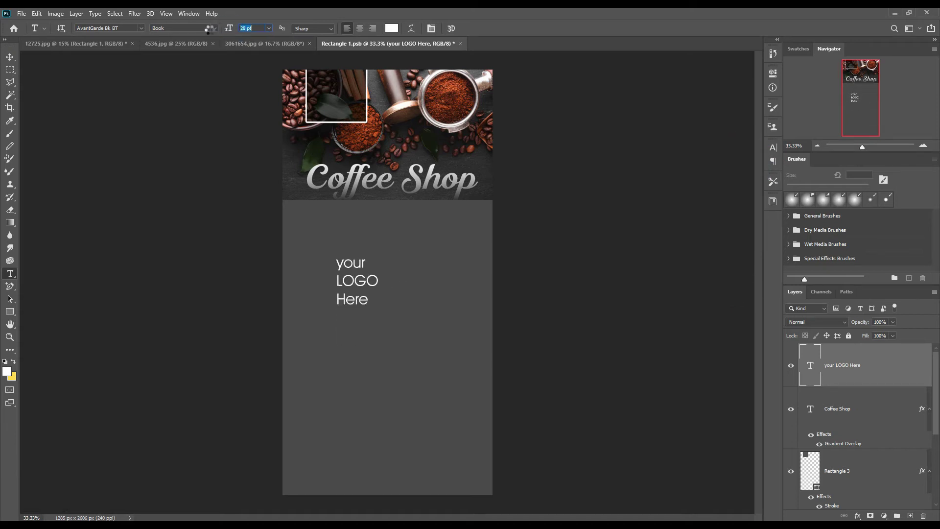
left_click(362, 28)
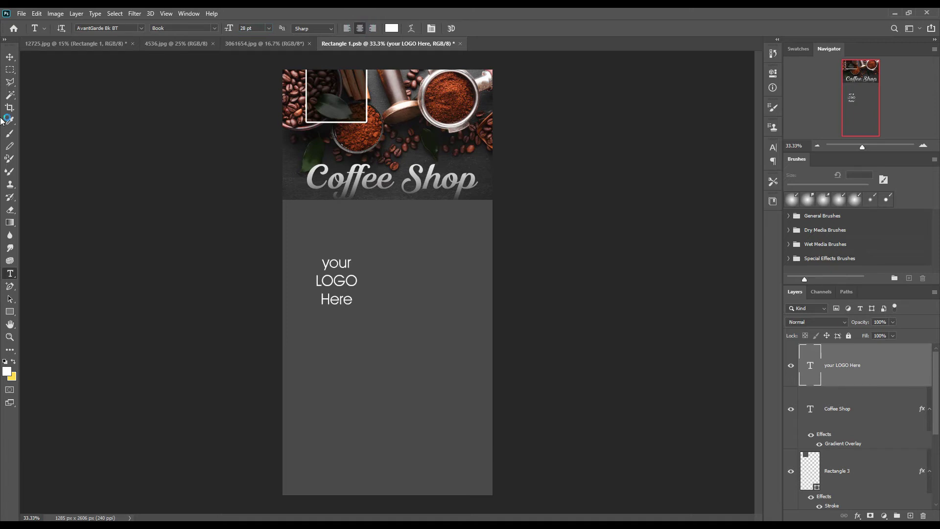
left_click(10, 57)
left_click_drag(348, 285, 344, 97)
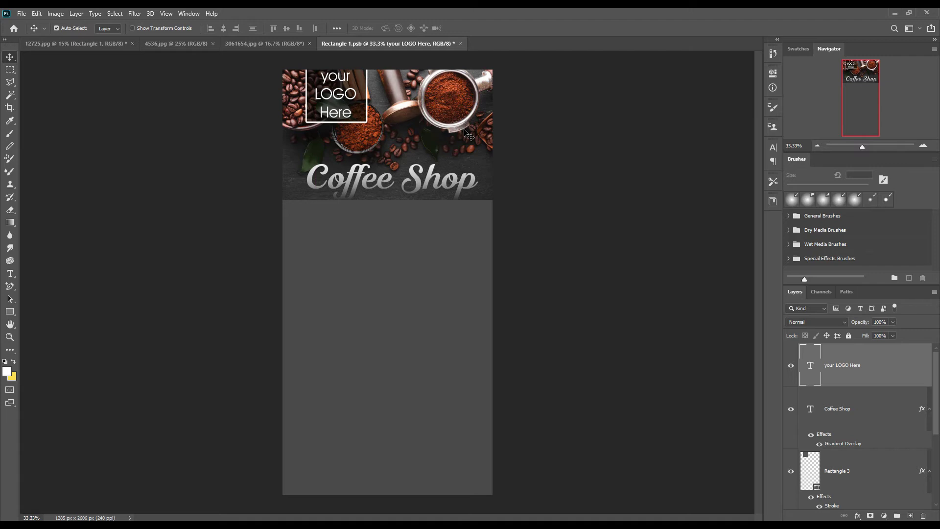
Step: Add the text "MENU" on the grey area below the photo and set its font style to Demi
left_click(10, 273)
left_click(341, 247)
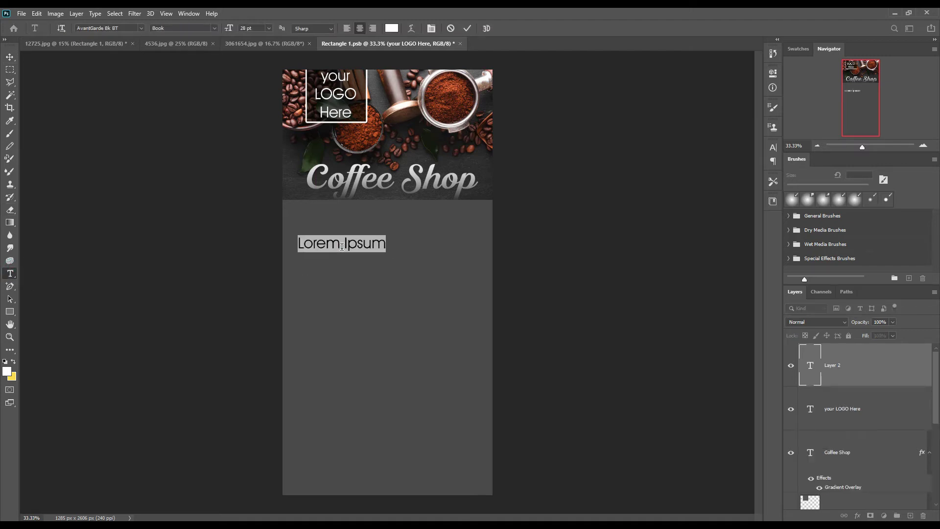
type("MENU")
left_click(468, 28)
left_click(215, 29)
left_click(211, 53)
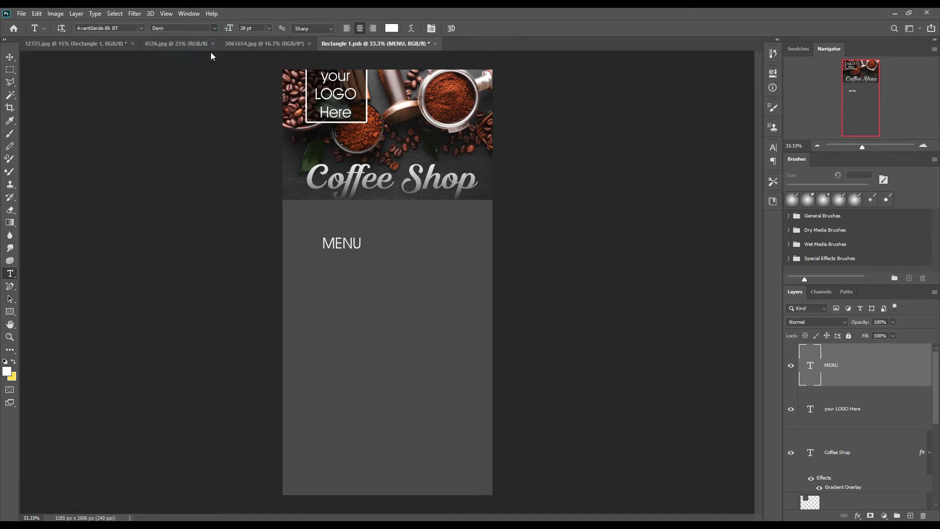
Step: Enlarge the "MENU" text to 100 pt and centre it just below the coffee photo
left_click_drag(233, 30, 243, 28)
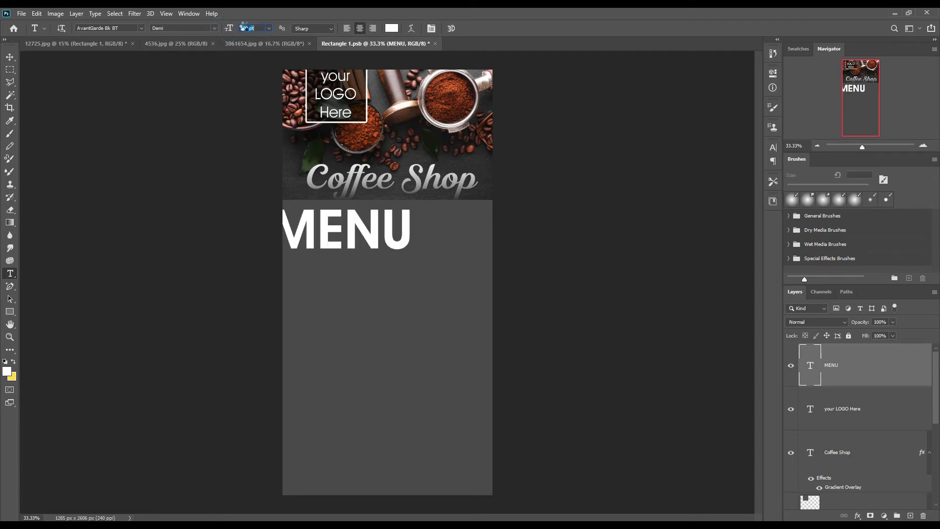
left_click(10, 57)
left_click_drag(365, 221, 398, 212)
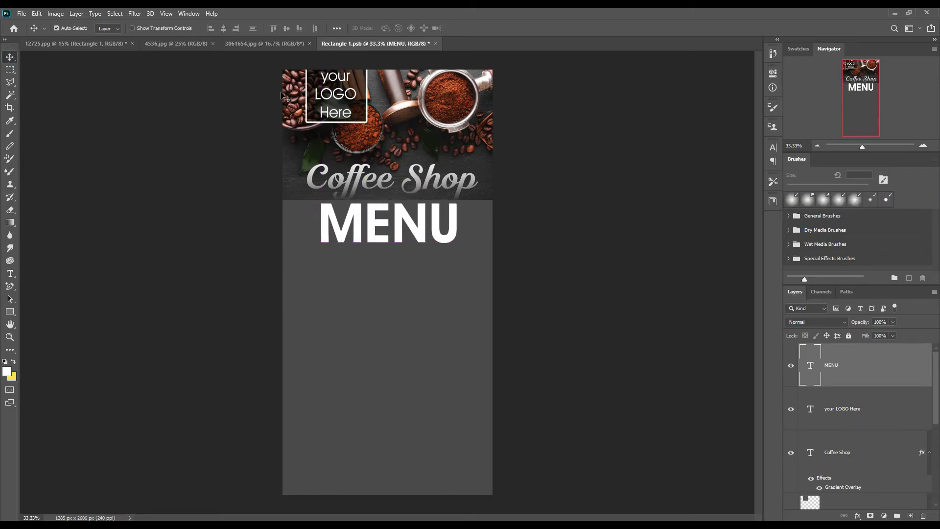
Step: Copy the coffee bean photo from 4536.jpg into the card above the "MENU" text and clip it to the letters
left_click(245, 43)
left_click(201, 43)
left_click_drag(830, 369, 400, 215)
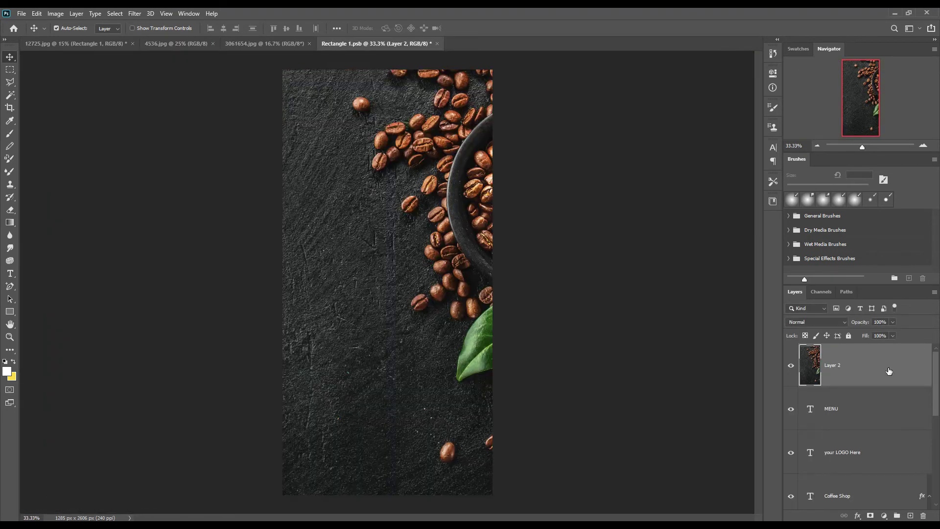
right_click(874, 367)
left_click(780, 299)
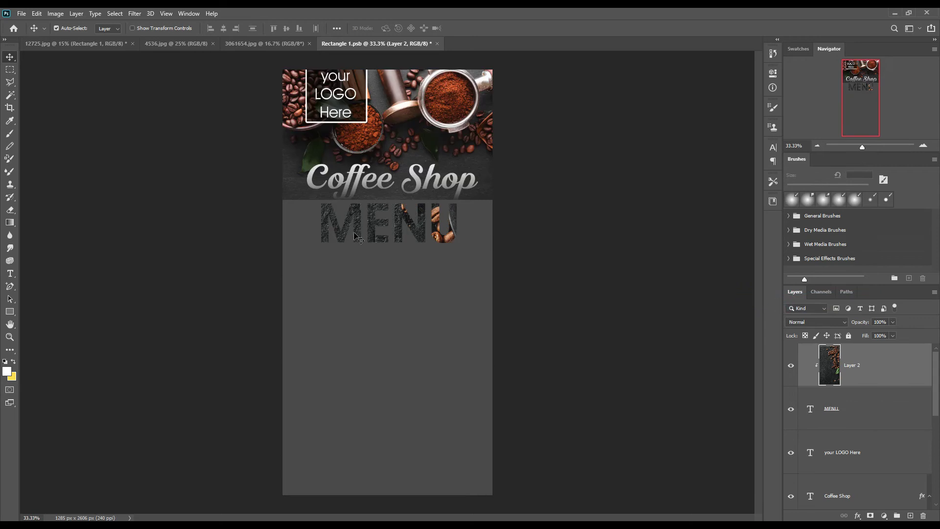
Step: Reposition and scale down the clipped bean photo so that coffee beans fill the "MENU" letters
left_click_drag(456, 221, 308, 250)
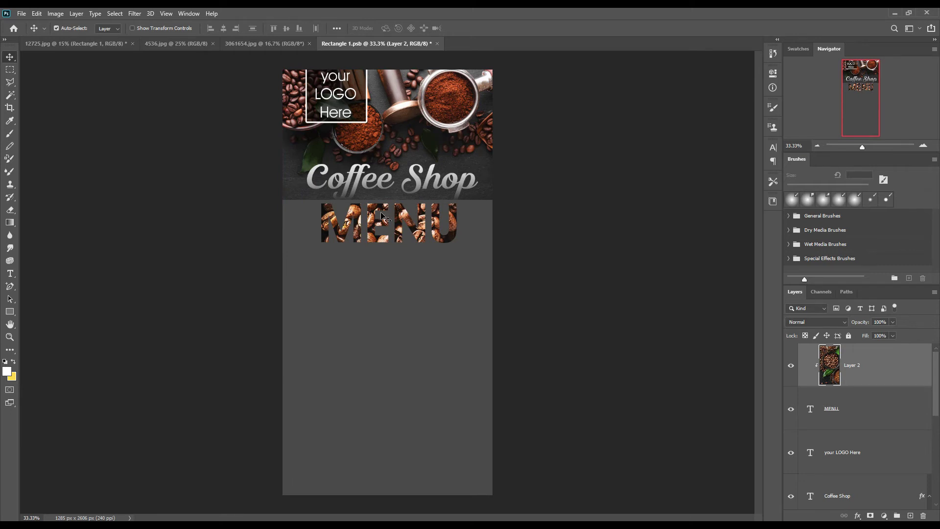
key("ctrl+t")
left_click_drag(707, 248, 520, 262)
mouse_move(429, 265)
left_mouse_down()
mouse_move(430, 327)
mouse_move(412, 336)
mouse_move(432, 268)
mouse_move(424, 270)
left_mouse_up()
left_click(484, 28)
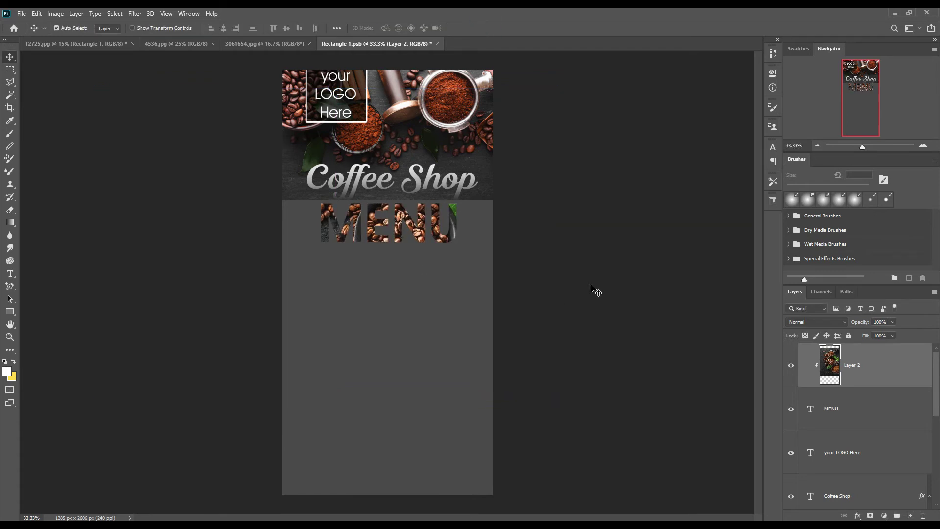
Step: Add a one-line Lorem ipsum placeholder heading at 19 pt in a text box below the left end of "MENU"
left_click(9, 273)
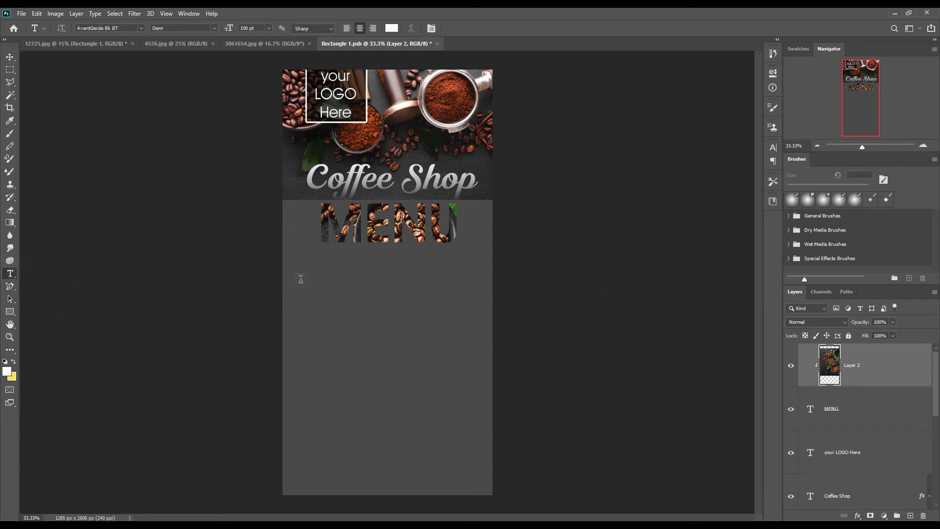
left_click_drag(290, 252, 386, 265)
left_click_drag(229, 31, 190, 35)
left_click(467, 28)
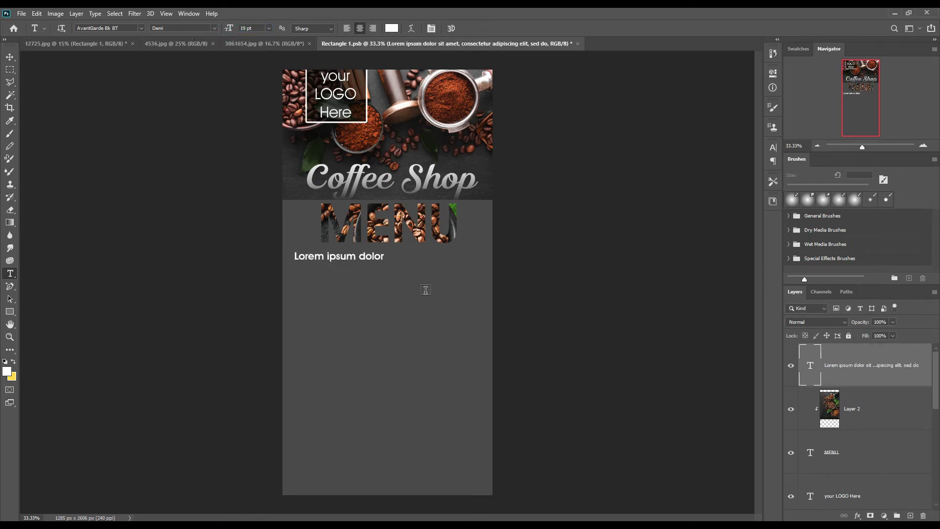
Step: Add a second Lorem ipsum text box below the heading, in Book style at 15 pt
left_click_drag(294, 276, 382, 287)
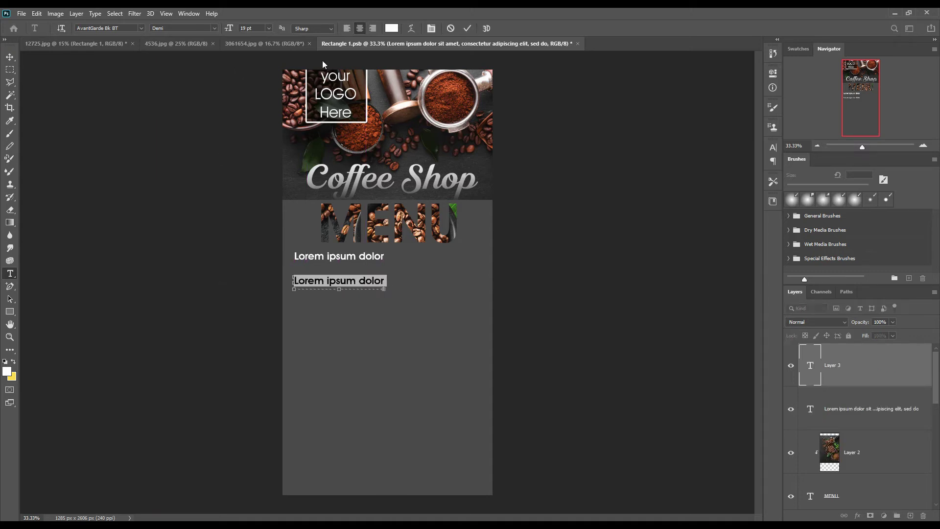
left_click(215, 28)
left_click(210, 37)
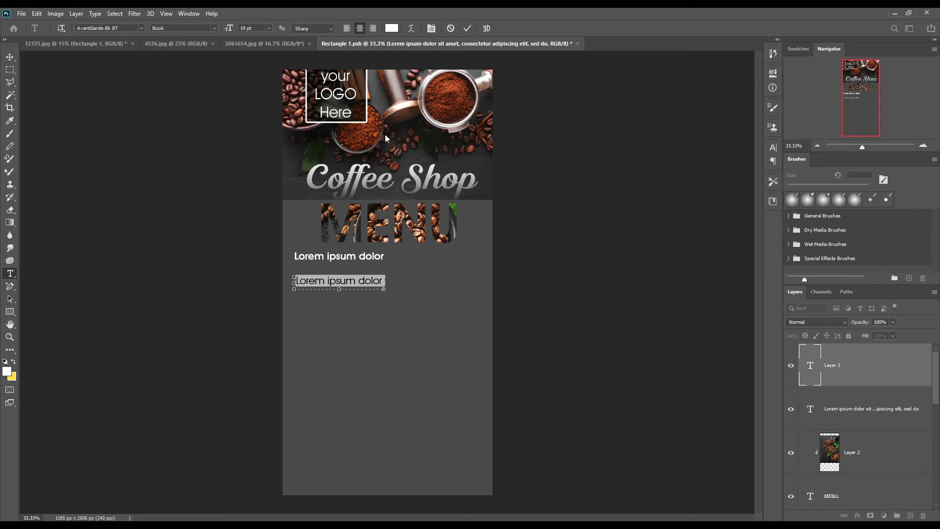
left_click_drag(229, 30, 228, 30)
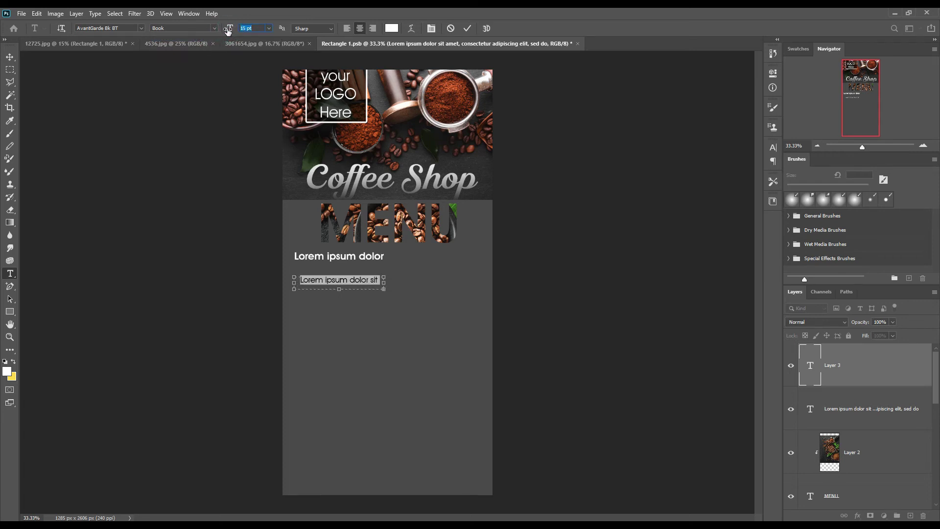
Step: Widen the second placeholder's text box, left-align its text and move it up close beneath the heading
mouse_move(388, 283)
left_mouse_down()
mouse_move(413, 283)
mouse_move(394, 283)
mouse_move(406, 283)
left_mouse_up()
left_click(347, 28)
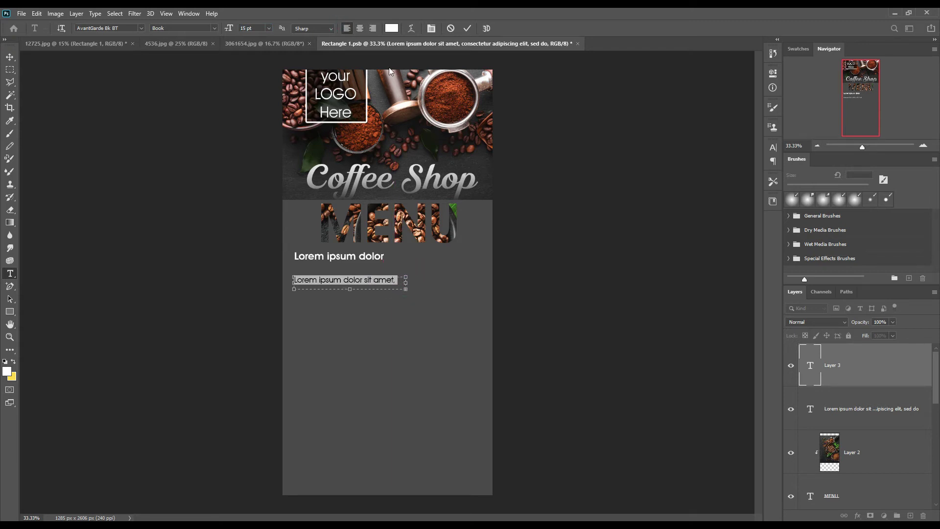
left_click(468, 28)
left_click(9, 58)
left_click_drag(326, 280, 327, 272)
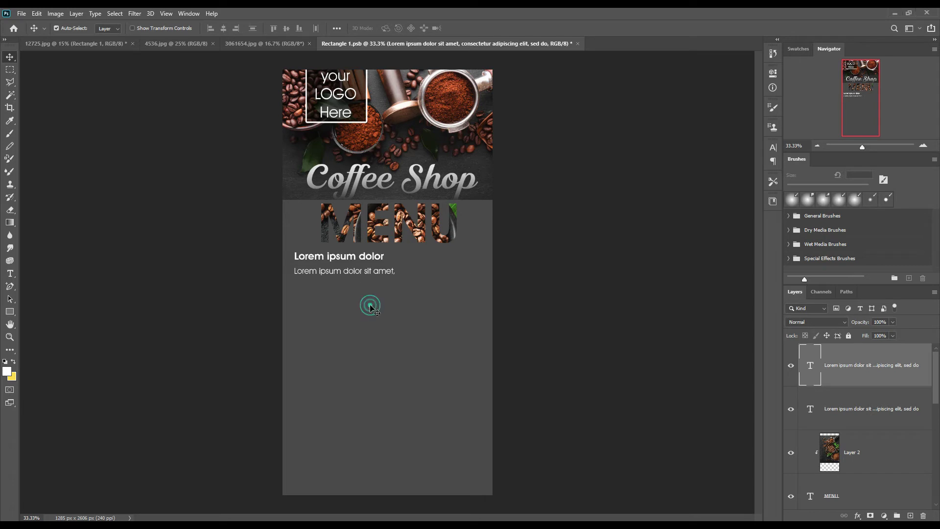
Step: Duplicate the small placeholder line four times, shifting each copy down to form a list of five evenly spaced lines
key("ctrl+j")
key("shift+Down")
key("shift+Down")
key("shift+Down")
key("shift+Down")
key("shift+Down")
key("shift+Down")
key("shift+Down")
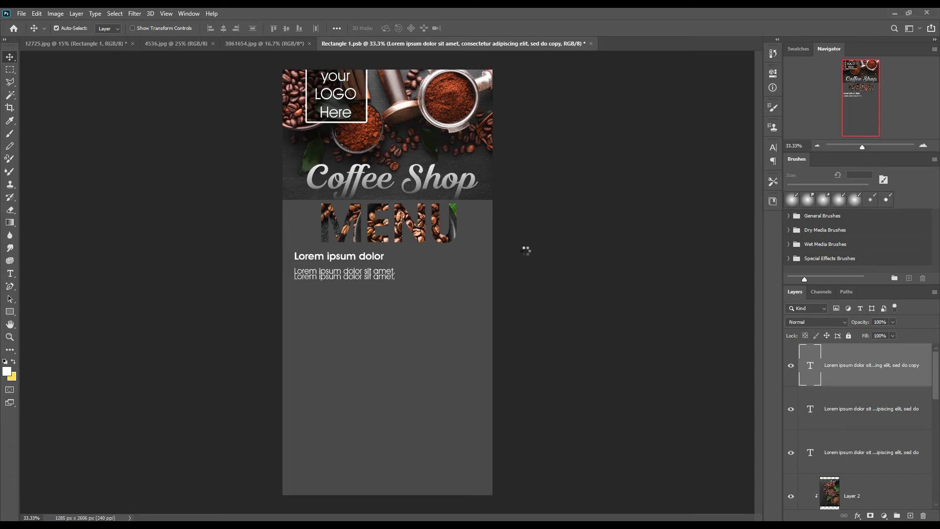
key("ctrl+j")
key("shift+Down")
key("shift+Down")
key("shift+Down")
key("shift+Down")
key("shift+Down")
key("shift+Down")
key("shift+Down")
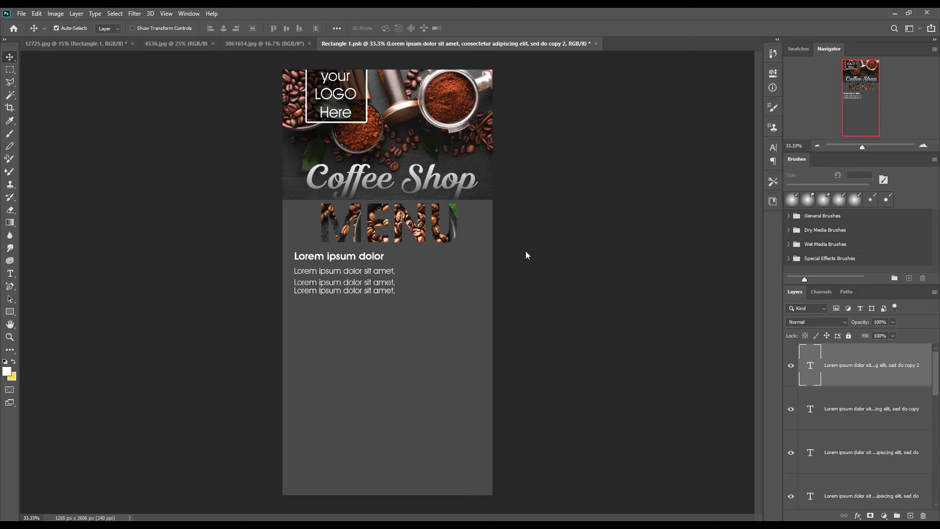
key("ctrl+j")
key("shift+Down")
key("shift+Down")
key("shift+Down")
key("shift+Down")
key("shift+Down")
key("shift+Down")
key("shift+Down")
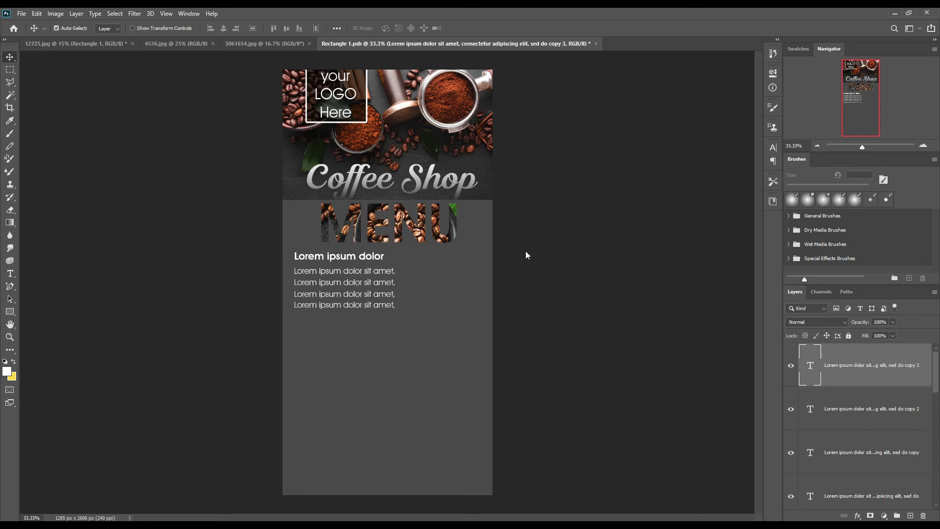
key("ctrl+j")
key("shift+Down")
key("shift+Down")
key("shift+Down")
key("shift+Down")
key("shift+Down")
key("shift+Down")
key("shift+Down")
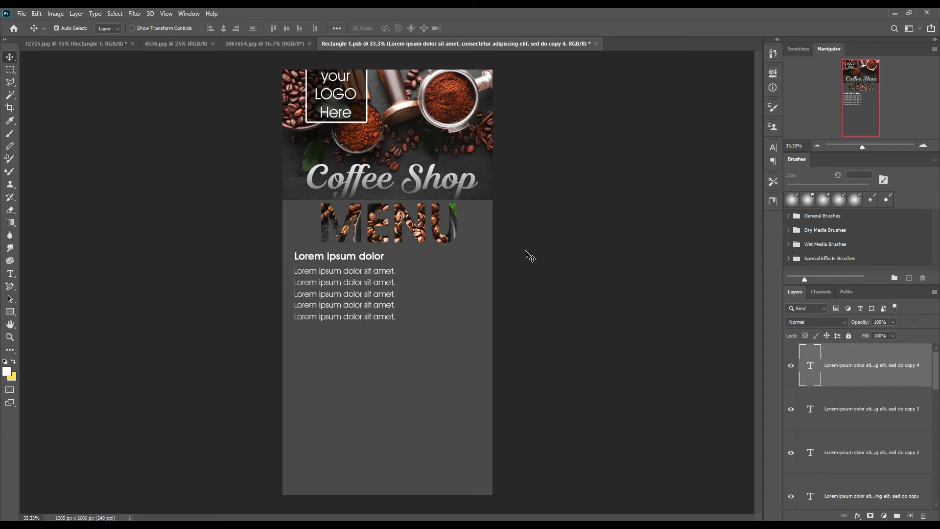
left_click(10, 274)
left_click(391, 288)
left_click(452, 28)
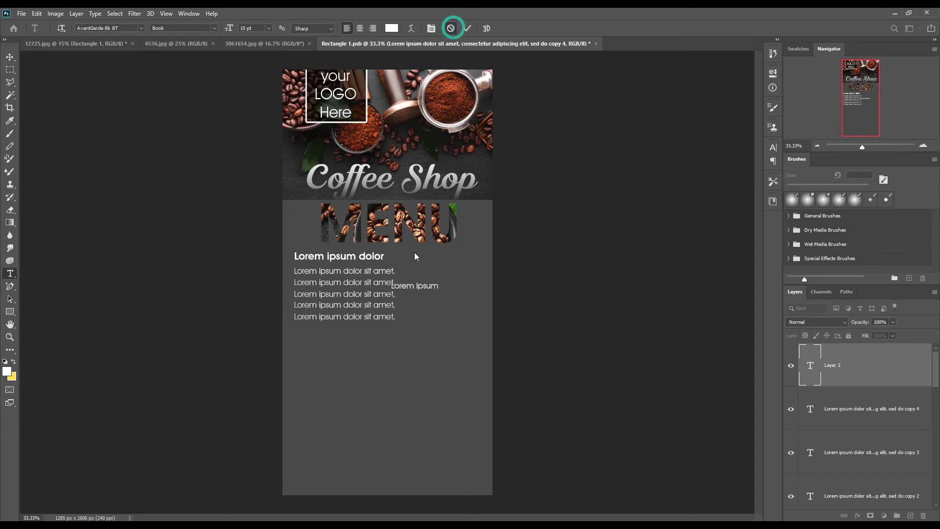
Step: Shorten the second and fifth list lines to "Lorem ipsum dolor sit" and the third to "Lorem ipsum"
left_click(386, 283)
left_click_drag(406, 285, 361, 297)
left_click(467, 29)
left_click(376, 295)
left_click(470, 30)
left_click(378, 318)
left_click_drag(406, 319, 384, 319)
left_click(467, 29)
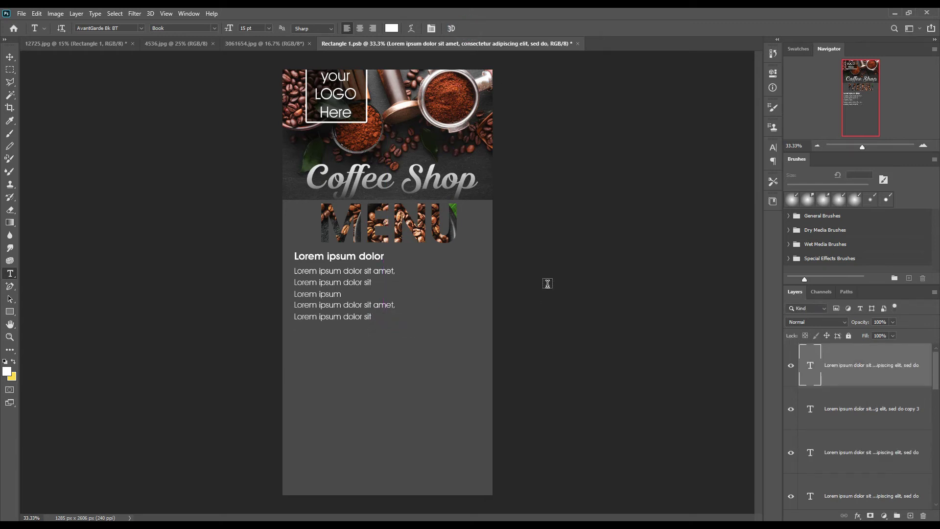
Step: Add the price label "RS." beside the placeholder heading near the card's right edge, in Demi style
left_click(442, 255)
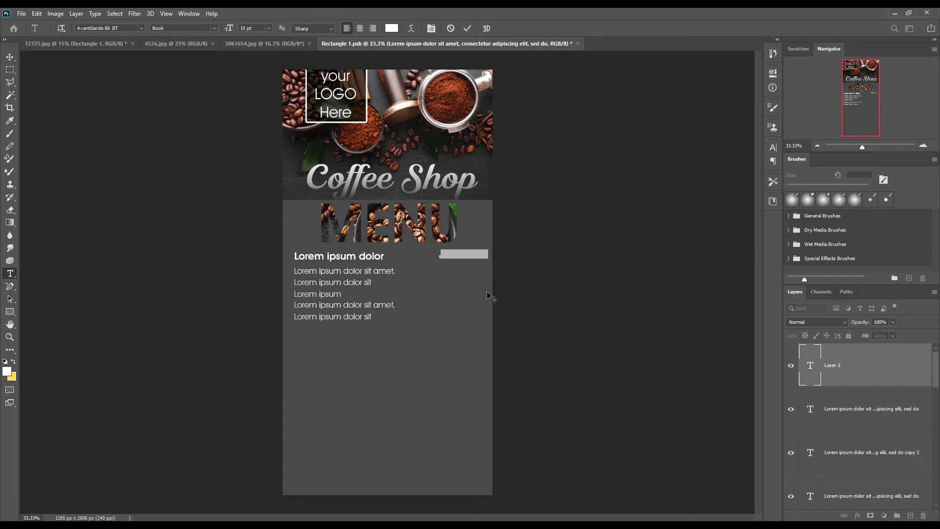
type("RD")
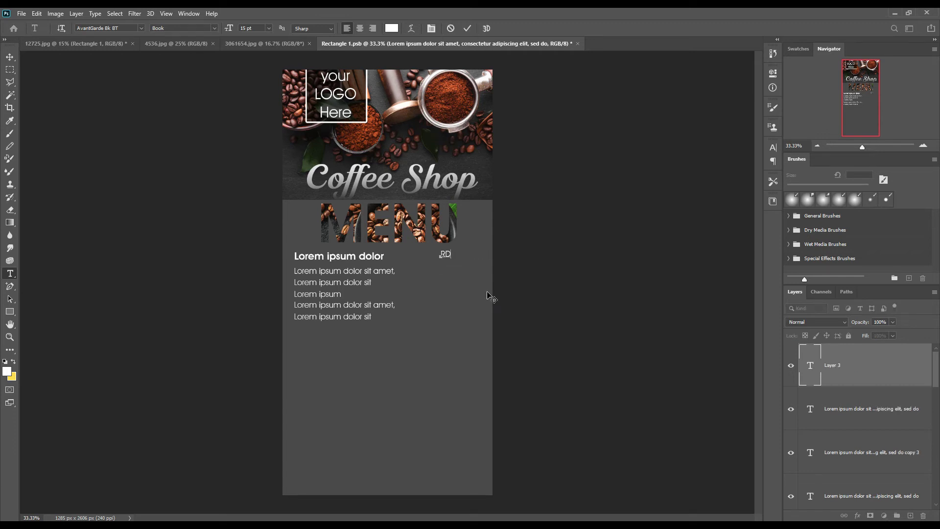
left_click(467, 28)
left_click(214, 29)
left_click(217, 53)
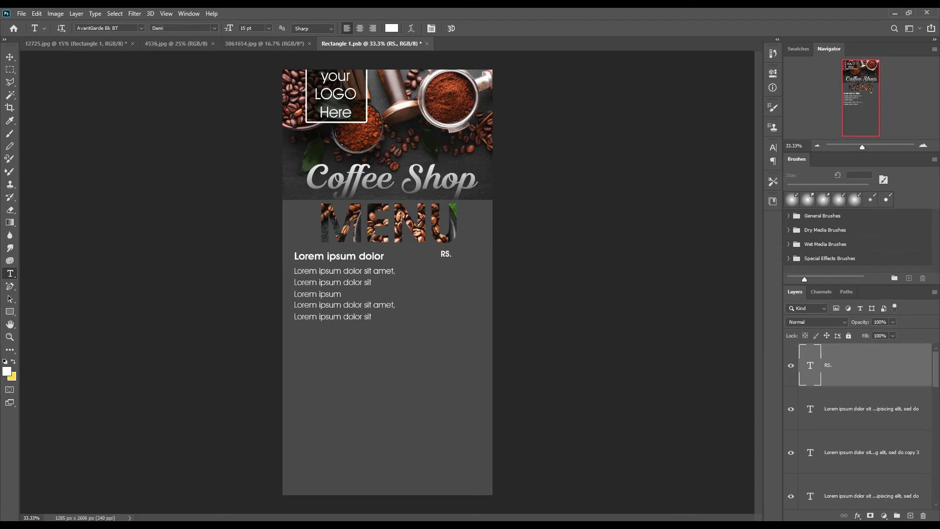
Step: Move the "RS." label closer to the card's right edge and level with the placeholder heading
left_click(373, 255)
left_click(467, 28)
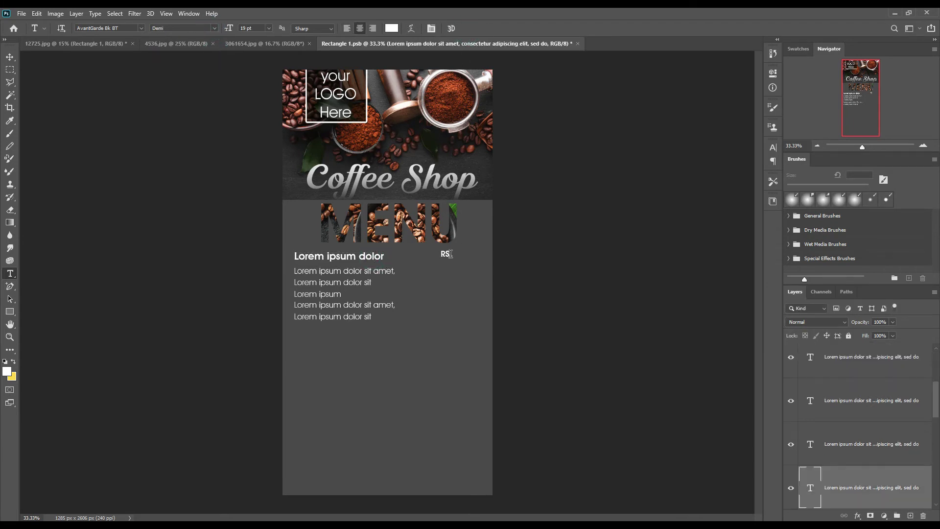
left_click(445, 254)
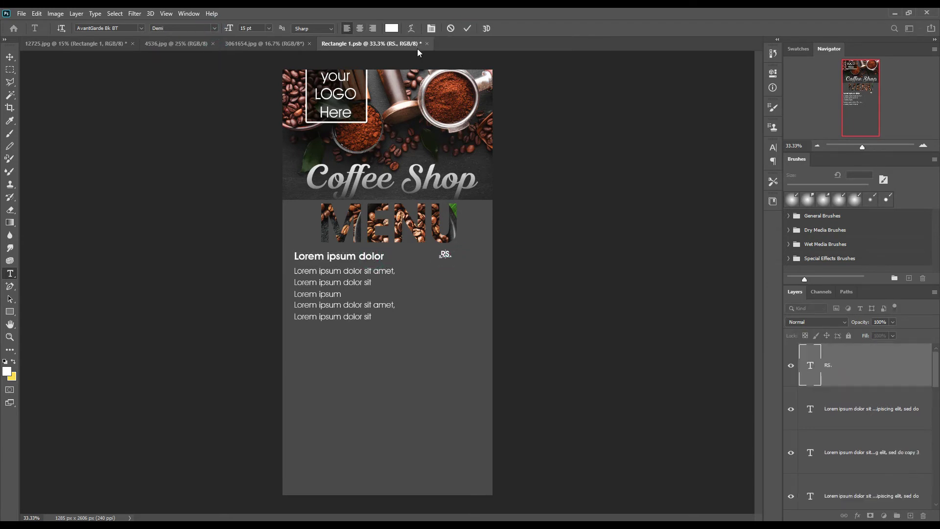
left_click(10, 58)
left_click_drag(442, 255, 458, 261)
Step: Add the price text "$20.00" beneath the "RS." label, level with the first list line
left_click(10, 273)
left_click(434, 268)
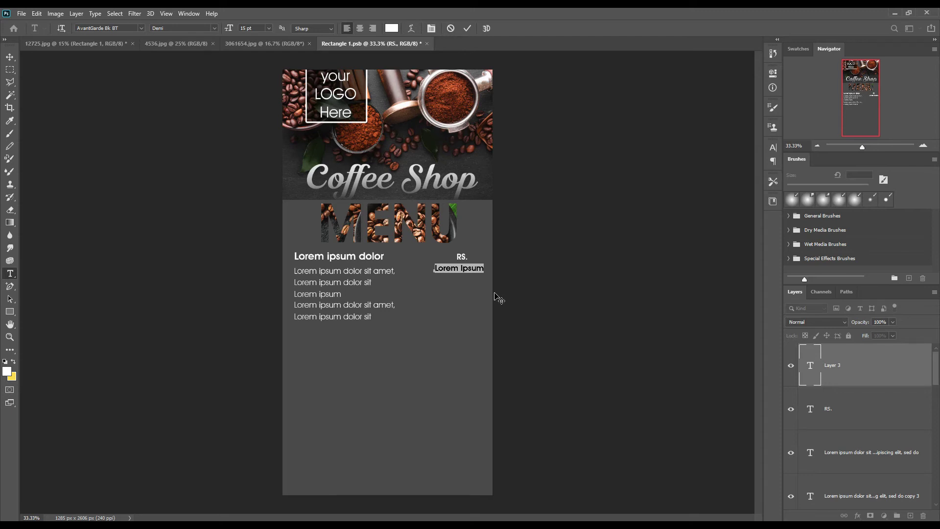
type("$20.00")
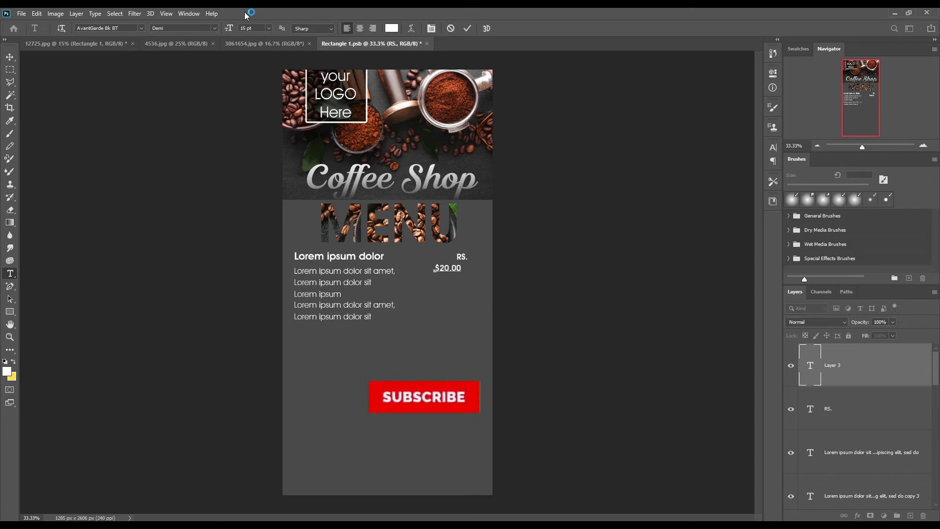
left_click(467, 28)
Step: Nudge the $20.00 price to the right until it is centred under the "RS." label
left_click(11, 58)
key("shift+Right")
key("shift+Right")
key("shift+Right")
key("shift+Right")
key("shift+Right")
key("shift+Right")
key("shift+Right")
key("shift+Right")
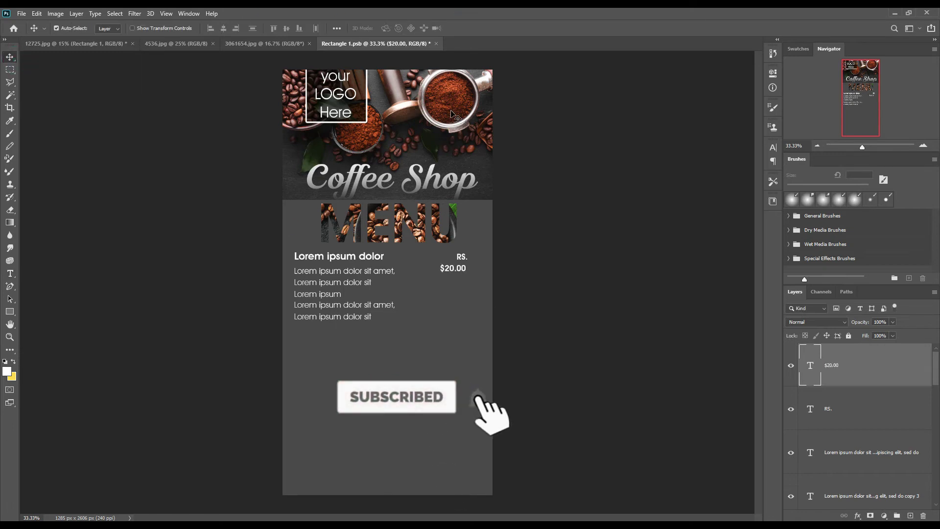
Step: Duplicate the $20.00 price four times, shifting each copy down so every one of the five list lines has a price
key("ctrl+j")
key("shift+Down")
key("shift+Down")
key("shift+Down")
key("shift+Down")
key("shift+Down")
key("shift+Down")
key("shift+Down")
key("ctrl+j")
key("shift+Down")
key("shift+Down")
key("shift+Down")
key("shift+Down")
key("shift+Down")
key("shift+Down")
key("shift+Down")
key("shift+Down")
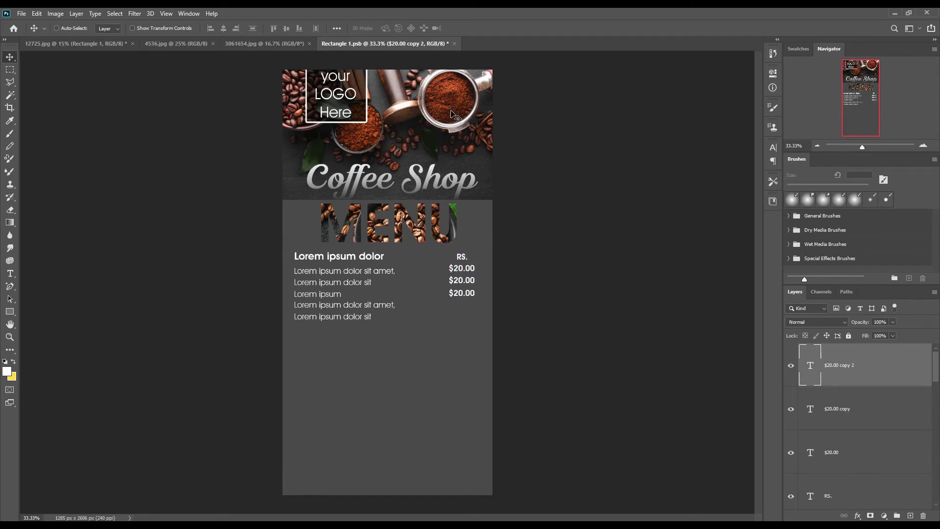
key("ctrl+j")
key("shift+Down")
key("shift+Down")
key("shift+Down")
key("shift+Down")
key("shift+Down")
key("shift+Down")
key("shift+Down")
key("shift+Down")
key("ctrl+j")
key("shift+Down")
key("shift+Down")
key("shift+Down")
key("shift+Down")
key("shift+Down")
key("shift+Down")
key("shift+Down")
key("shift+Down")
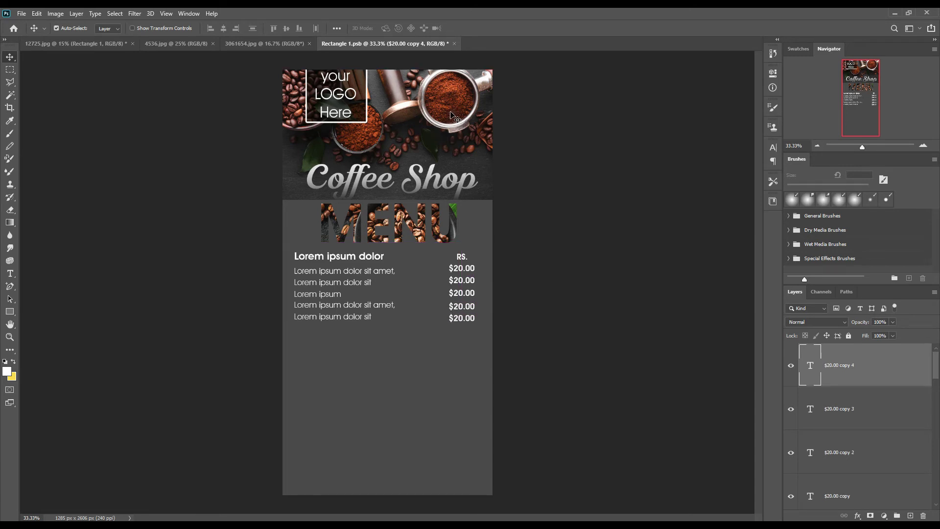
Step: Group all heading, list line, "RS." and price text layers above the MENU image layer, and check the group by toggling its visibility
scroll(888, 382, "down", 5)
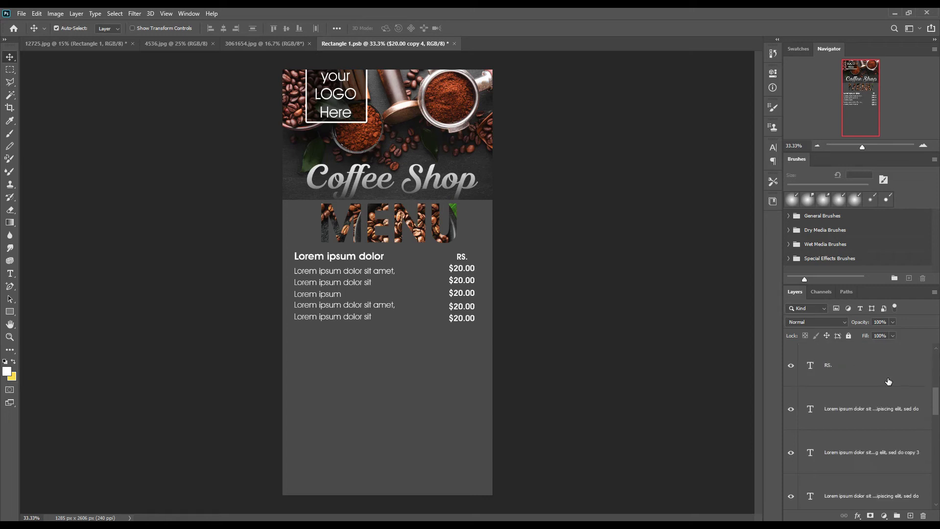
scroll(879, 424, "down", 3)
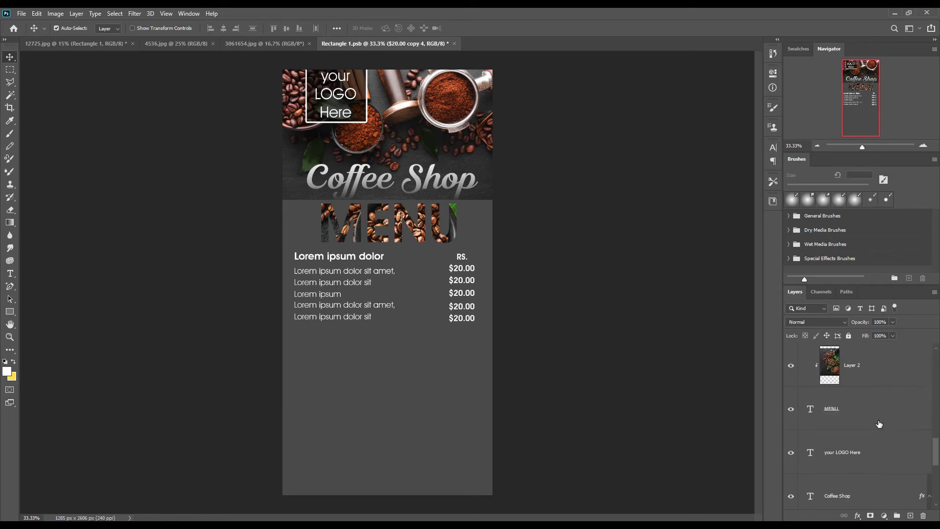
scroll(879, 424, "up", 2)
left_click(864, 415, "shift")
left_click_drag(812, 410, 896, 516)
left_click(791, 350)
left_click(791, 350)
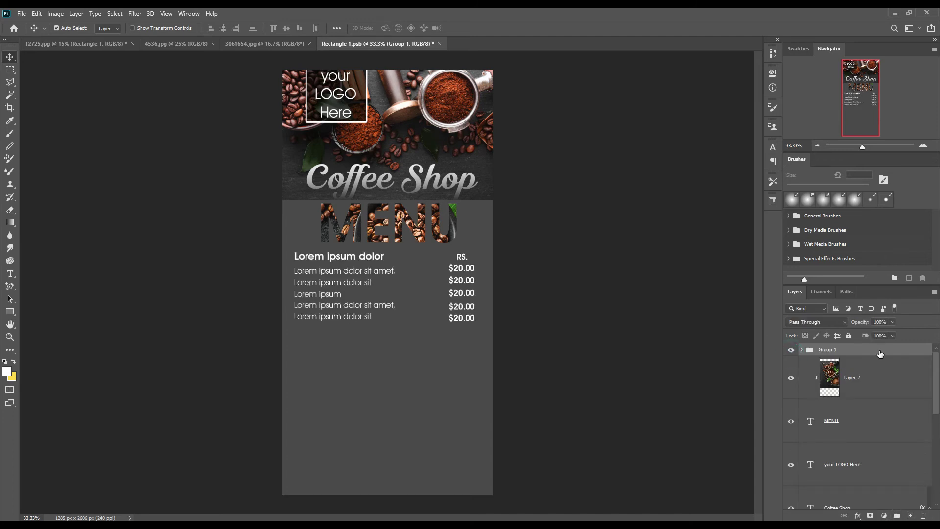
Step: Duplicate the menu section group and shift the copy straight down below the first section, leaving a small gap between them
key("ctrl+j")
key("shift+Down")
key("shift+Down")
key("shift+Down")
key("shift+Down")
key("shift+Down")
key("shift+Down")
key("shift+Down")
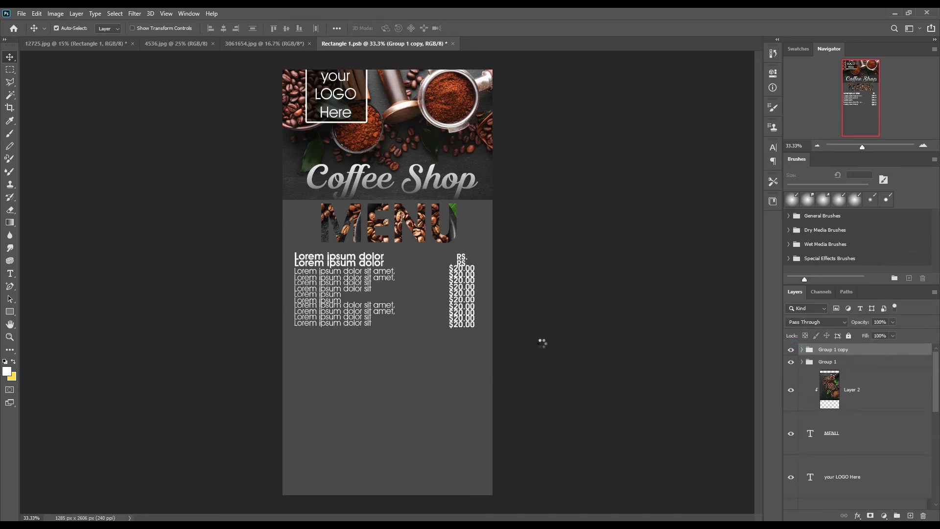
key("shift+Down")
key("shift+Down")
key("shift+Down")
key("shift+Down")
key("shift+Down")
key("shift+Down")
key("shift+Down")
key("shift+Down")
key("shift+Down")
key("shift+Down")
key("shift+Down")
key("shift+Down")
key("shift+Down")
key("shift+Down")
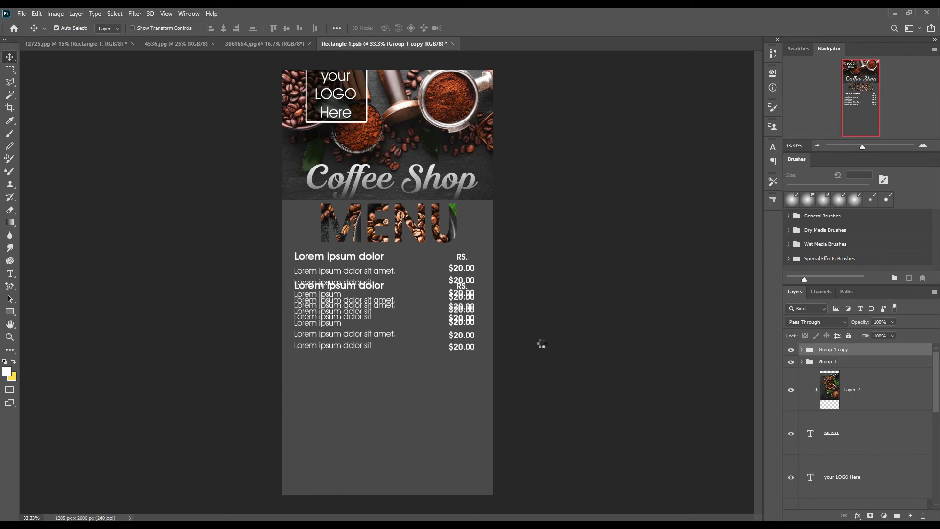
key("shift+Down")
key("shift+Down")
key("shift+Down")
key("shift+Down")
key("shift+Down")
key("shift+Down")
key("shift+Down")
key("shift+Down")
key("shift+Down")
key("shift+Down")
key("shift+Down")
key("shift+Down")
key("shift+Down")
key("shift+Down")
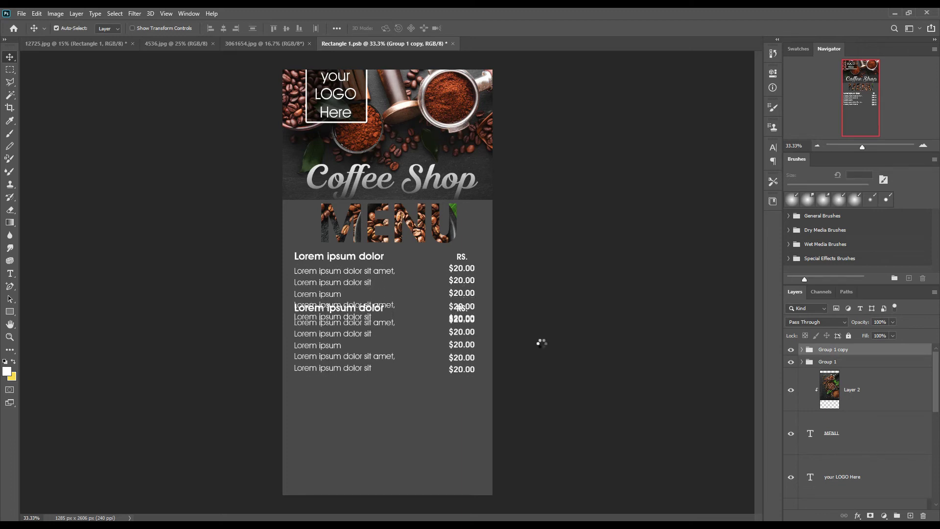
key("shift+Down")
key("shift+Down")
key("shift+Down")
key("shift+Down")
key("shift+Down")
key("shift+Down")
key("shift+Down")
key("shift+Down")
key("shift+Down")
key("shift+Down")
key("shift+Down")
key("shift+Down")
key("shift+Down")
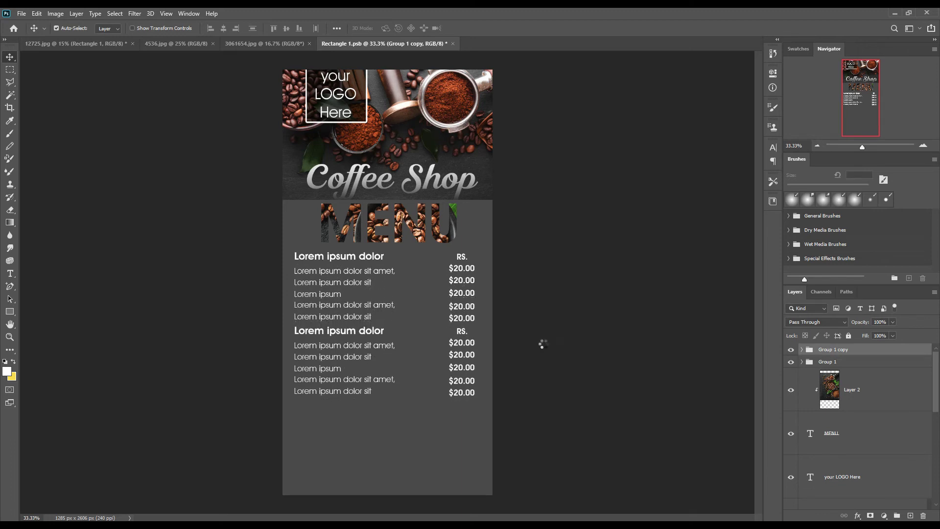
key("shift+Down")
key("shift+Down")
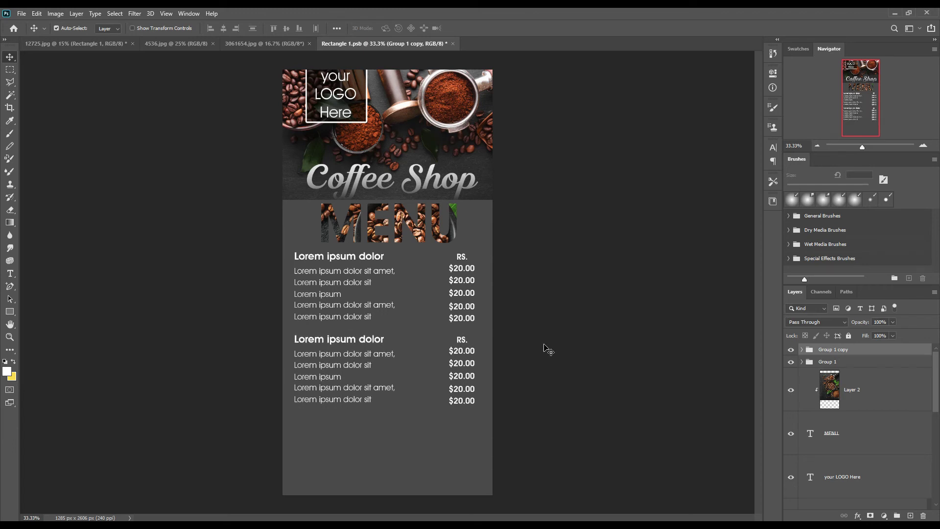
Step: Duplicate the second menu section group and shift the copy straight down below it, leaving a matching gap between the sections
key("ctrl+j")
key("shift+Down")
key("shift+Down")
key("shift+Down")
key("shift+Down")
key("shift+Down")
key("shift+Down")
key("shift+Down")
key("shift+Down")
key("shift+Down")
key("shift+Down")
key("shift+Down")
key("shift+Down")
key("shift+Down")
key("shift+Down")
key("shift+Down")
key("shift+Down")
key("shift+Down")
key("shift+Down")
key("shift+Down")
key("shift+Down")
key("shift+Down")
key("shift+Down")
key("shift+Down")
key("shift+Down")
key("shift+Down")
key("shift+Down")
key("shift+Down")
key("shift+Down")
key("shift+Down")
key("shift+Down")
key("shift+Down")
key("shift+Down")
key("shift+Down")
key("shift+Down")
key("shift+Down")
key("shift+Down")
key("shift+Down")
key("shift+Down")
key("shift+Down")
key("shift+Down")
key("shift+Down")
key("shift+Down")
key("shift+Down")
key("shift+Down")
key("shift+Down")
key("shift+Down")
key("shift+Down")
key("shift+Down")
key("shift+Down")
key("shift+Down")
key("Up")
key("Up")
key("Up")
key("Up")
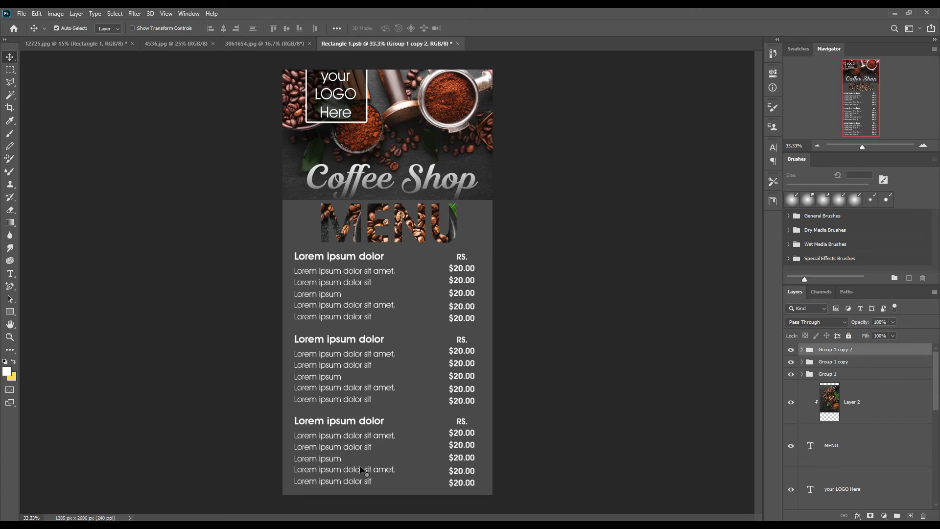
Step: Delete the last three list lines of the third menu section, keeping only its first two
left_click(327, 460)
key("Delete")
left_click(329, 471)
key("Delete")
left_click(329, 481)
key("Delete")
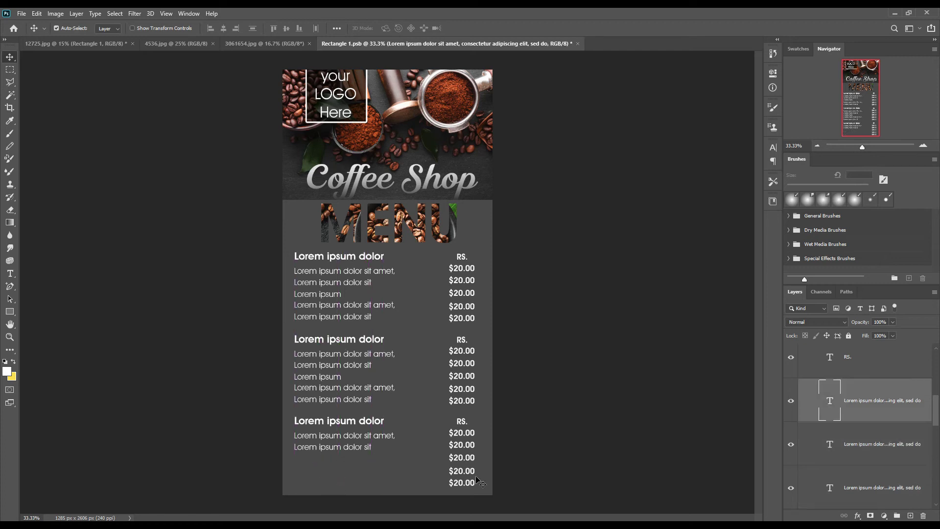
Step: Delete the last three $20.00 prices of the third menu section, keeping only the first two
left_click(465, 483)
key("Delete")
left_click(464, 472)
key("Delete")
left_click(463, 458)
key("Delete")
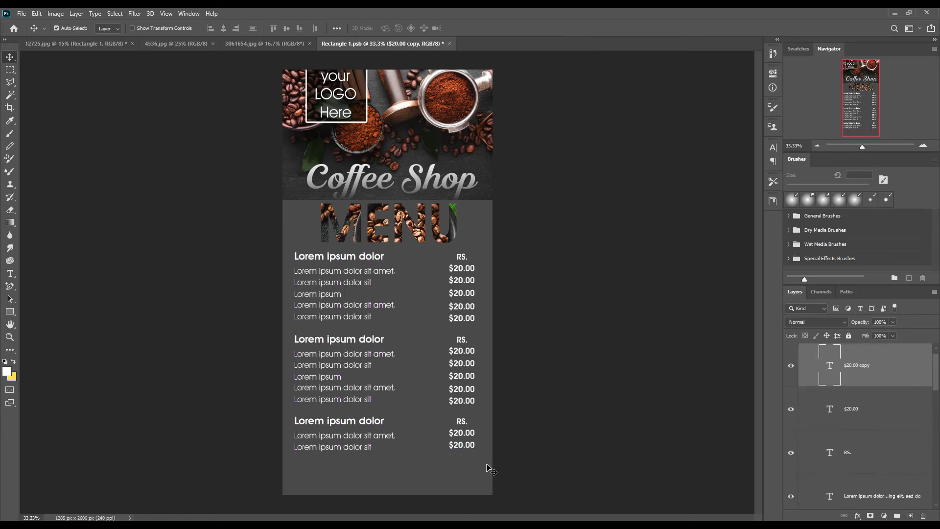
Step: Shorten the third section's heading to "Lorem ipsum" and set its text to left alignment
left_click(10, 273)
left_click(345, 424)
left_click_drag(388, 424, 370, 424)
left_click(468, 29)
left_click(345, 29)
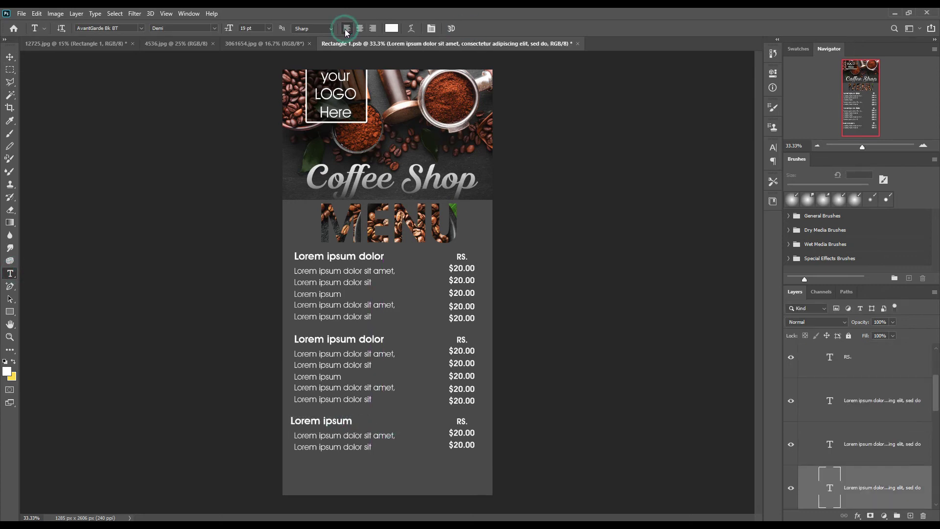
Step: Nudge the third section's heading to the right until its left edge lines up with the list lines below it
left_click(14, 56)
key("shift+Right")
key("shift+Right")
key("shift+Right")
key("Left")
key("Left")
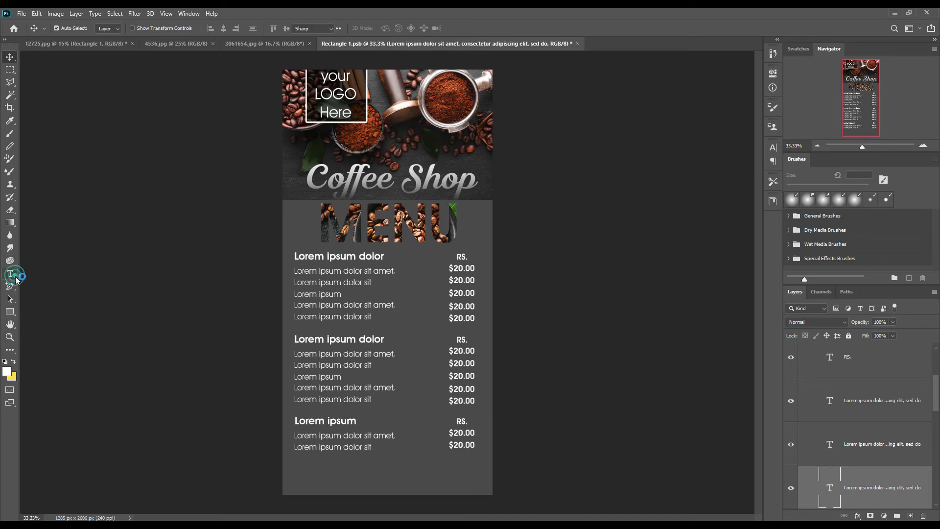
Step: Add a two-line text below the third section's list lines reading "Call No." with a placeholder phone number underneath
left_click(10, 273)
left_click(296, 472)
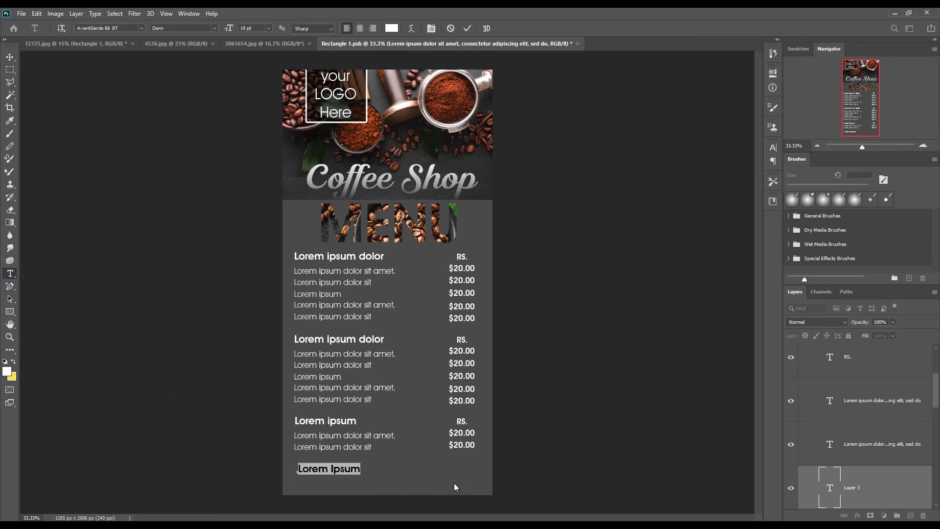
type("Call No.")
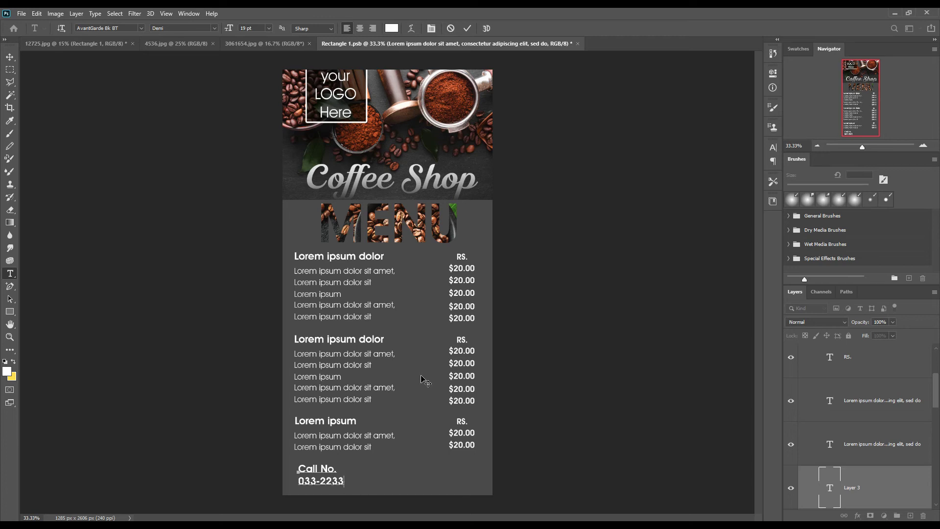
type("XX")
left_click(467, 28)
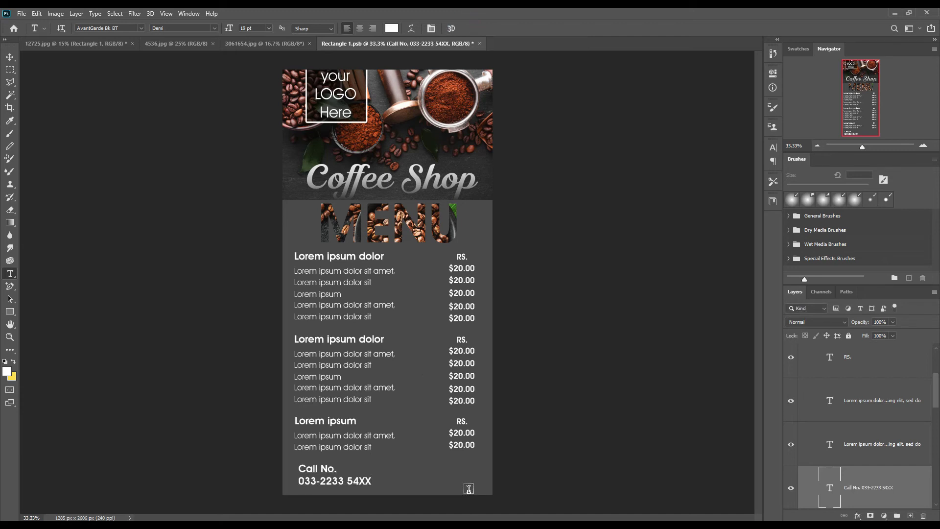
Step: Draw a white square of about 183 px, without a stroke, beside the call number text and below the price column
key("u")
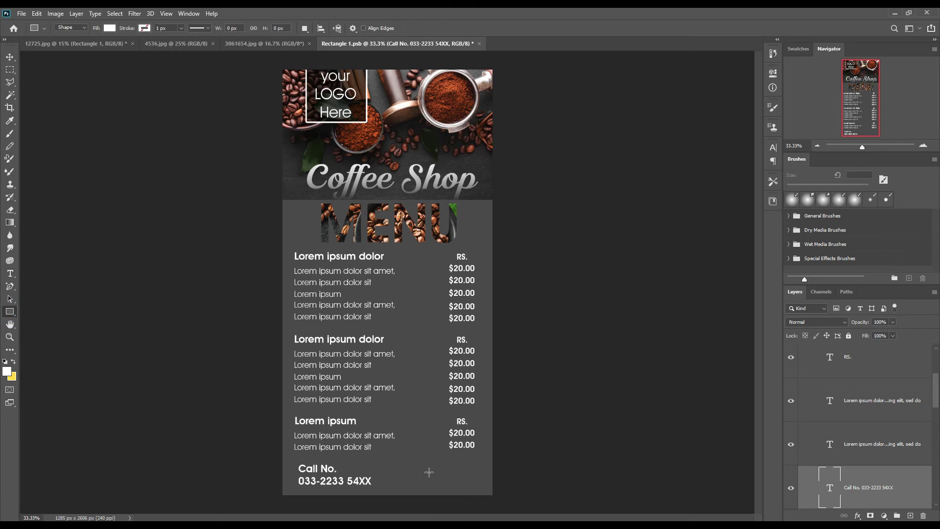
left_click_drag(436, 462, 479, 490)
left_click(749, 72)
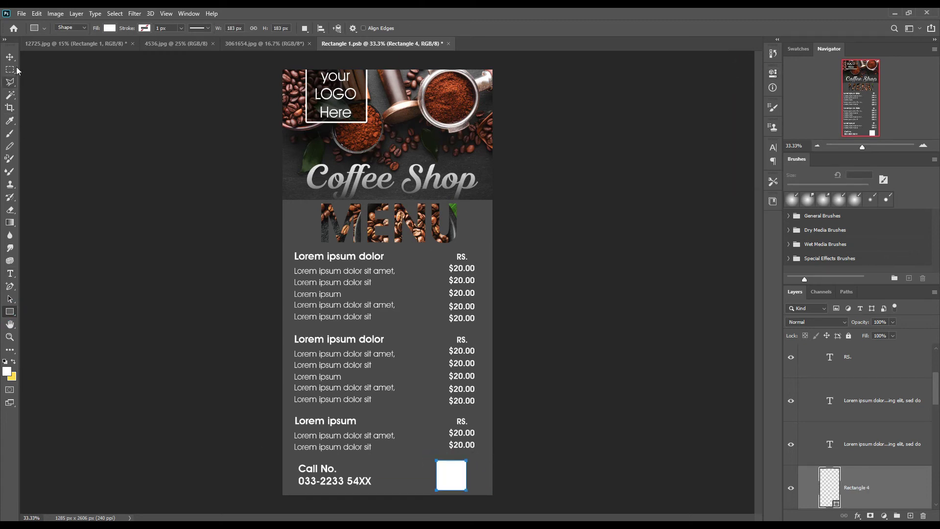
Step: Nudge the white square right and slightly up until its right edge lines up with the price column
left_click(11, 57)
key("shift+Right")
key("shift+Right")
key("shift+Right")
key("shift+Right")
key("shift+Right")
key("Up")
key("Up")
key("Up")
key("Up")
key("Up")
key("Up")
key("Up")
key("Up")
key("Up")
key("Up")
key("Up")
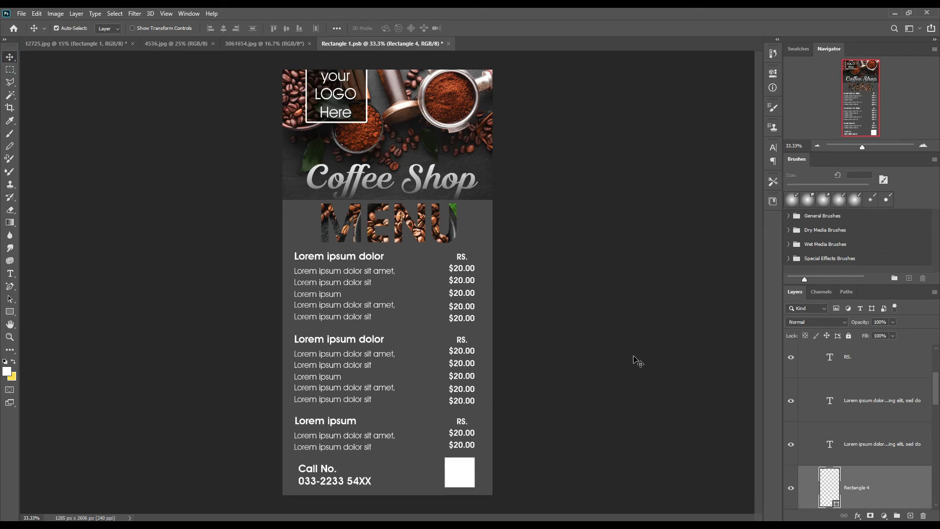
Step: Nudge the third section's two $20.00 prices down until each is level with its list line
left_click(455, 445)
key("Down")
key("Down")
key("Down")
key("Down")
key("Down")
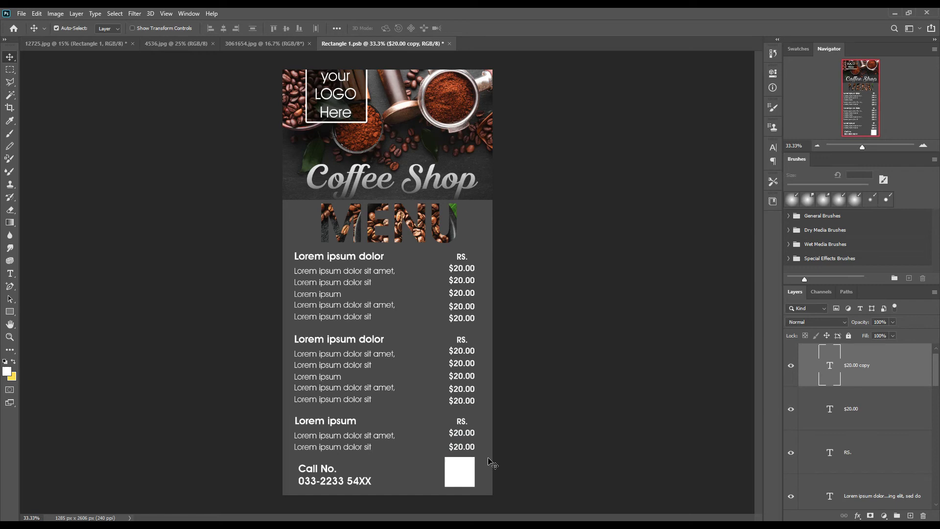
left_click(456, 434)
key("Down")
key("Down")
key("Down")
key("Down")
key("Down")
key("Down")
key("Down")
key("Down")
key("Down")
key("Down")
key("Down")
key("Down")
key("Down")
key("Down")
key("Down")
key("Down")
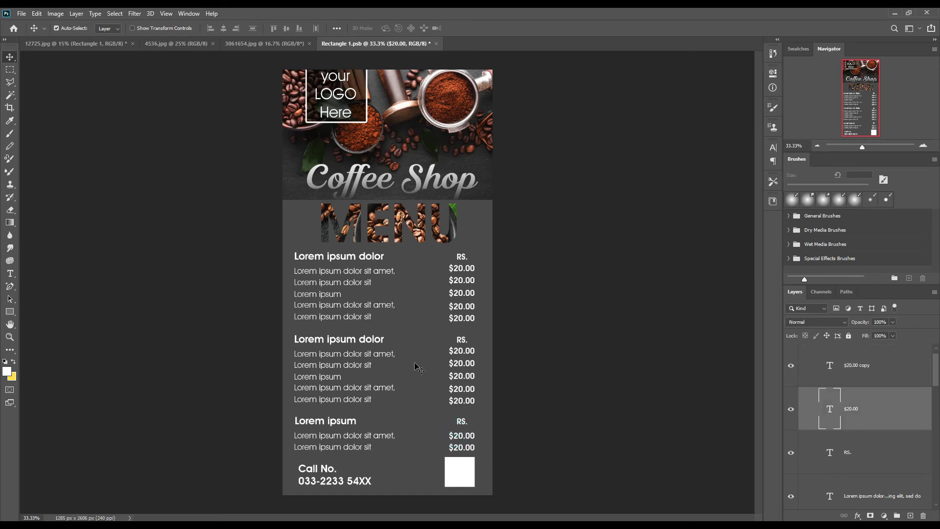
Step: Nudge the first three $20.00 prices of the second section down until each is level with its list line
left_click(457, 351)
key("shift+Down")
left_click(456, 362)
key("shift+Down")
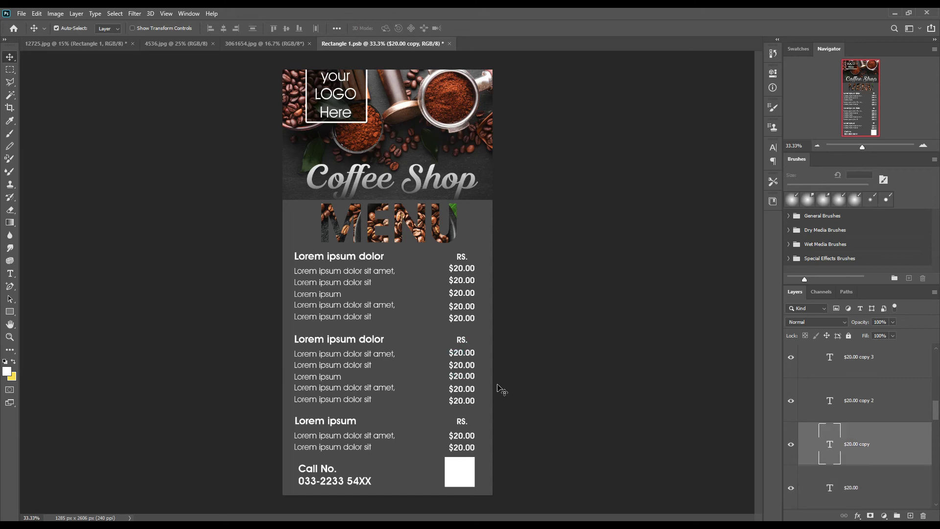
left_click(457, 352)
key("Down")
key("Down")
left_click(456, 376)
key("Down")
key("Down")
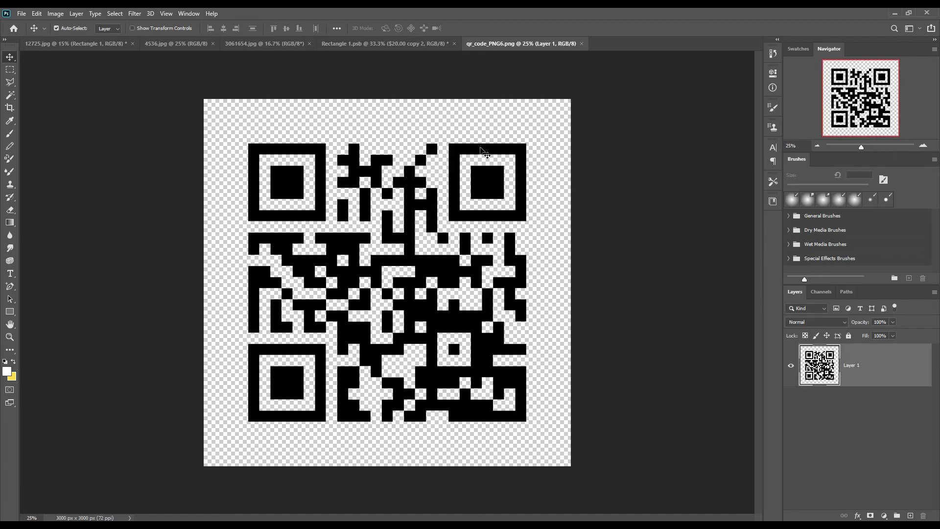
Step: Copy the QR code image into the menu card, scale it down over the white square, and move its layer directly above the square's layer
left_click_drag(485, 154, 424, 406)
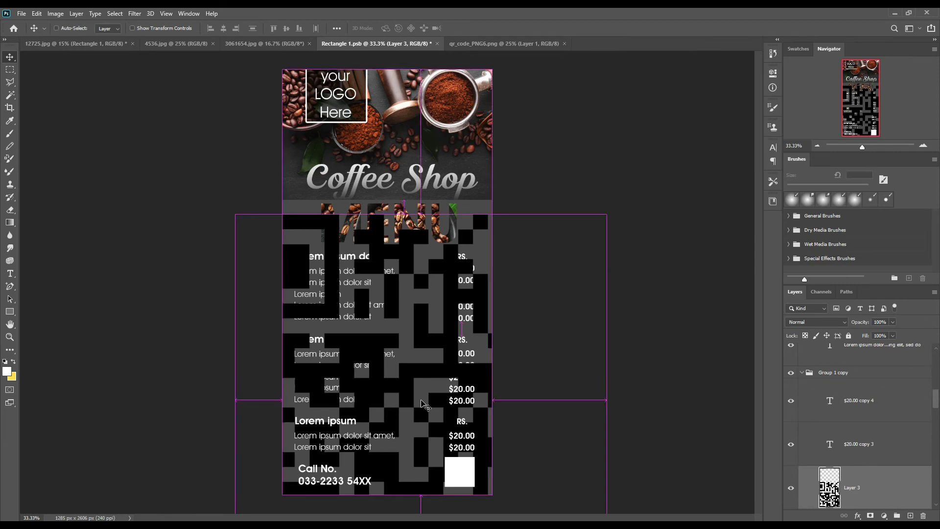
key("ctrl+t")
left_click_drag(608, 215, 298, 454)
left_click_drag(292, 501, 444, 471)
left_click(484, 28)
left_click_drag(891, 497, 881, 423)
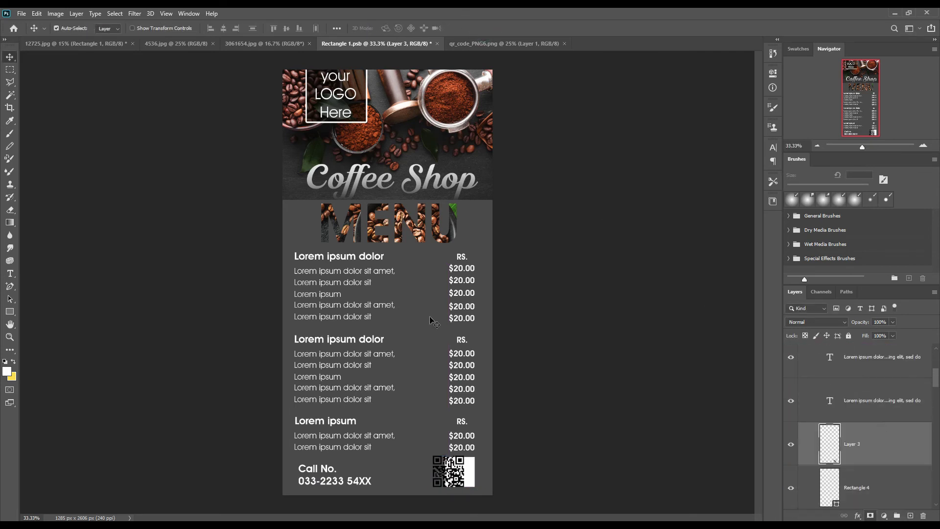
key("ctrl+plus")
key("ctrl+plus")
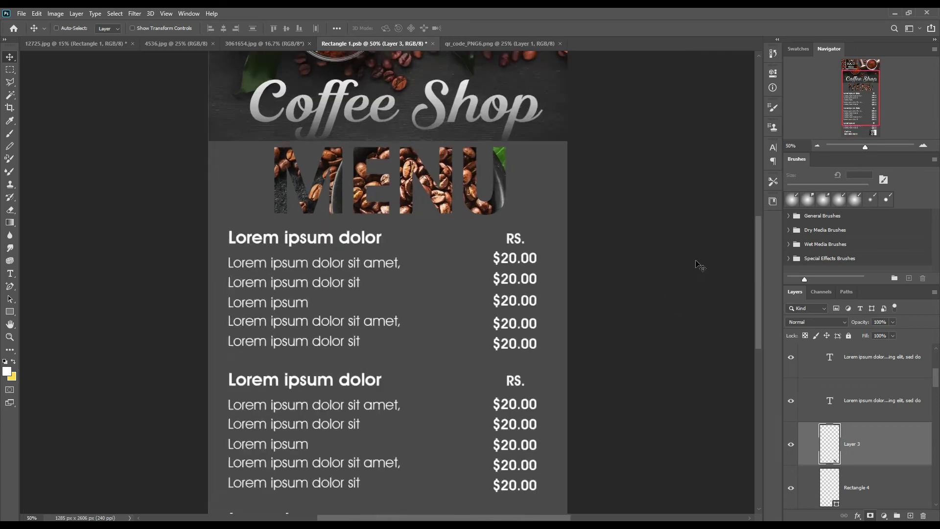
Step: Transform the QR code so it fits within the white square beside the call number
left_click_drag(758, 248, 758, 335)
key("ctrl+t")
left_click_drag(541, 265, 531, 294)
left_click(485, 28)
Step: Nudge the QR code up and slightly left until it is centred on the white square
key("Up")
key("Up")
key("Up")
key("Up")
key("Up")
key("Up")
key("Up")
key("Up")
key("Up")
key("Up")
key("Left")
key("Left")
key("Right")
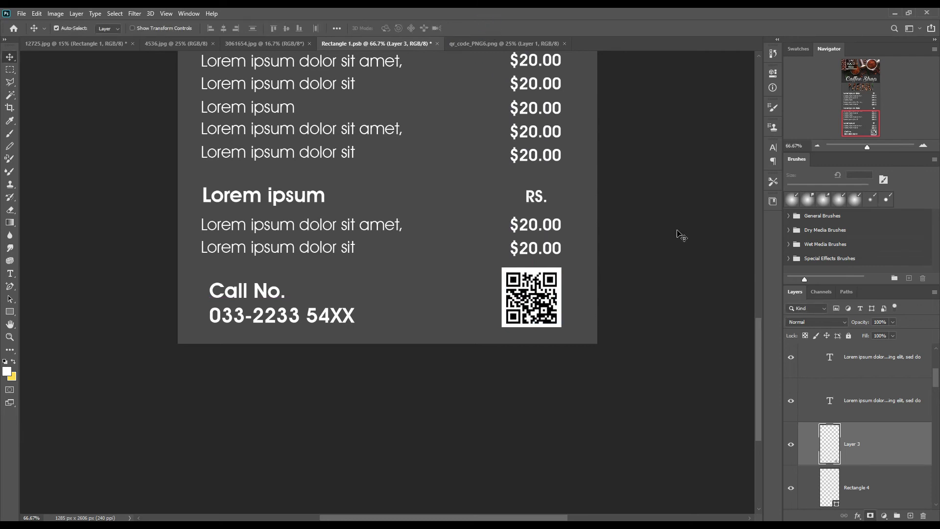
Step: Collapse the three menu section groups and select Layer 2, the bean texture clipped to the MENU text
key("ctrl+0")
scroll(850, 439, "up", 6)
left_click(803, 349)
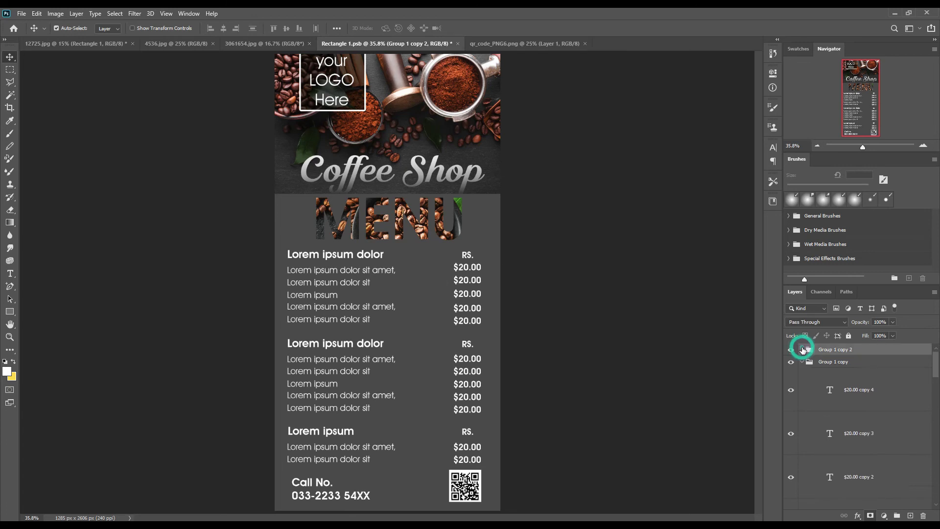
left_click(802, 362)
left_click(875, 397)
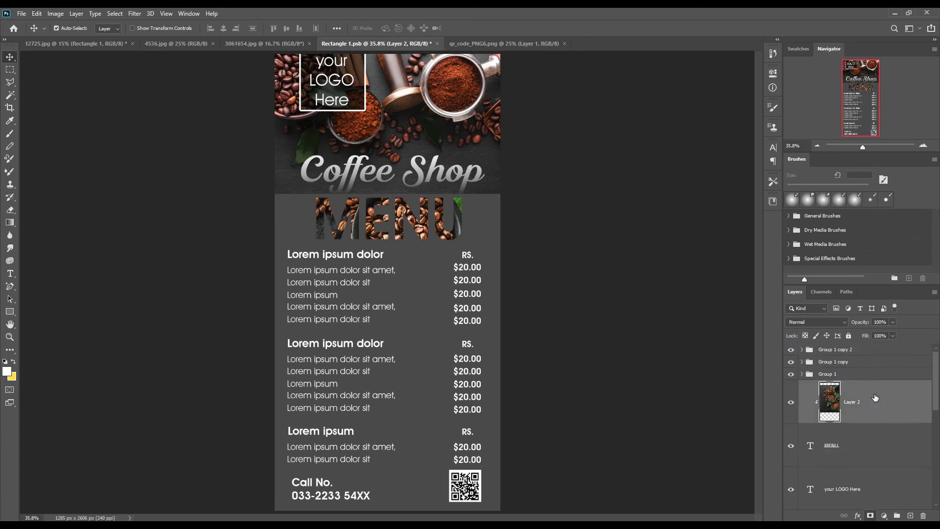
Step: Copy the 4536.jpg coffee photo into the menu card and place its layer directly above Rectangle 1
left_click(252, 43)
left_click(187, 44)
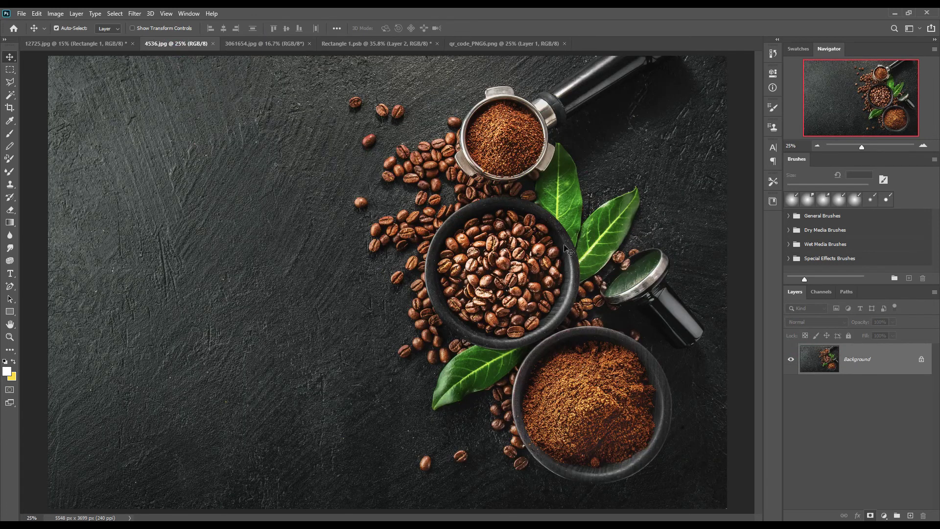
left_click(486, 43)
left_click(387, 45)
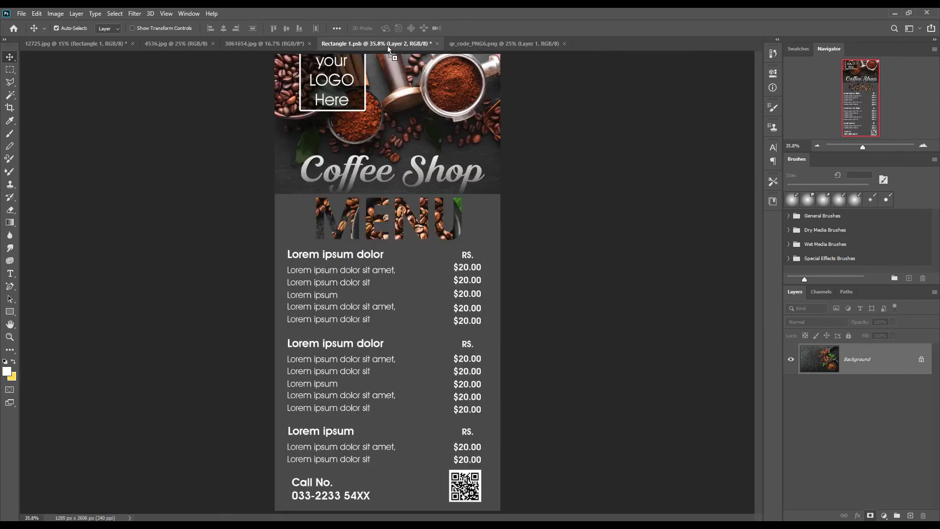
left_click_drag(386, 45, 404, 312)
left_click_drag(877, 407, 849, 475)
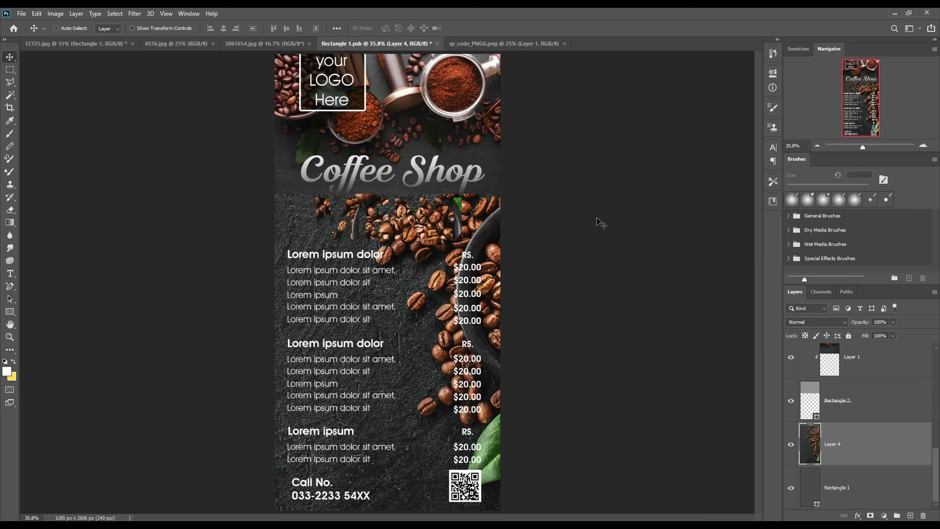
Step: Scale the coffee photo to 59.13% and position it below the header with the cups along the card's right edge
key("ctrl+t")
left_click_drag(408, 319, 568, 241)
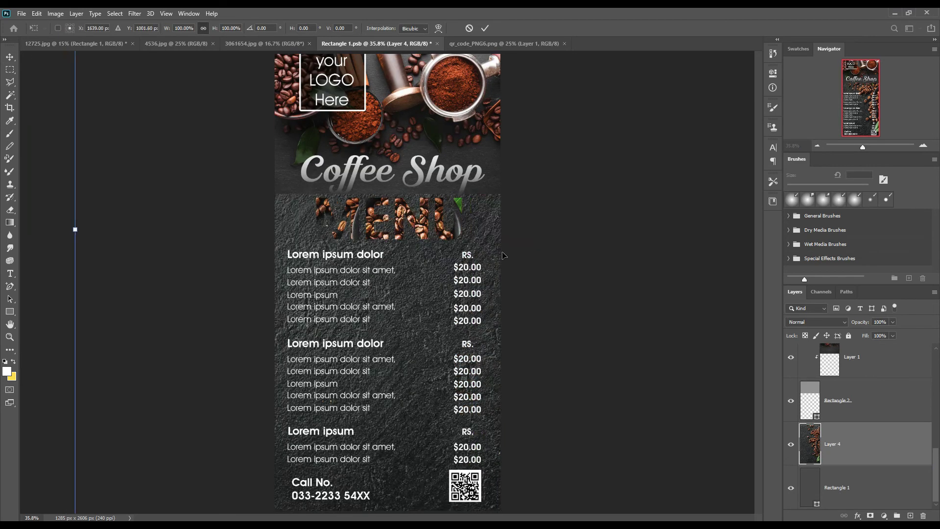
left_click_drag(74, 229, 477, 294)
left_click_drag(639, 287, 292, 444)
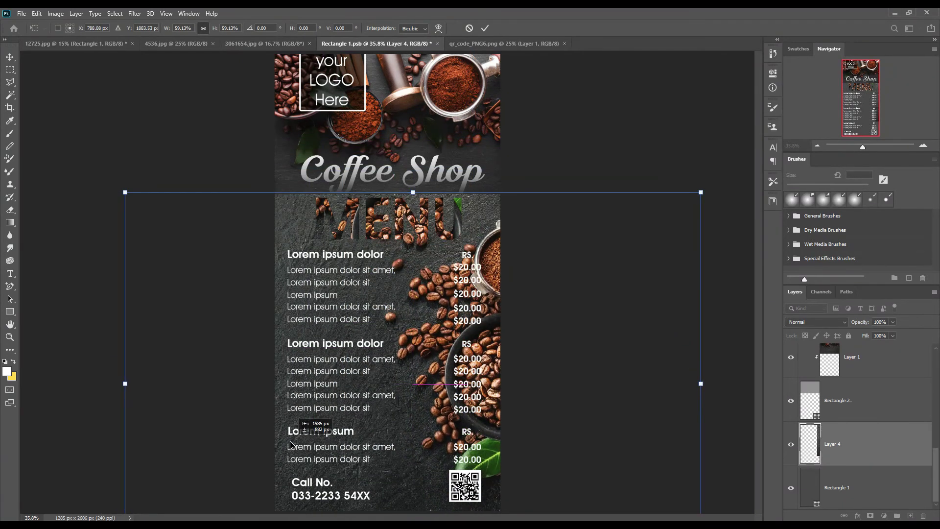
left_click_drag(595, 302, 572, 304)
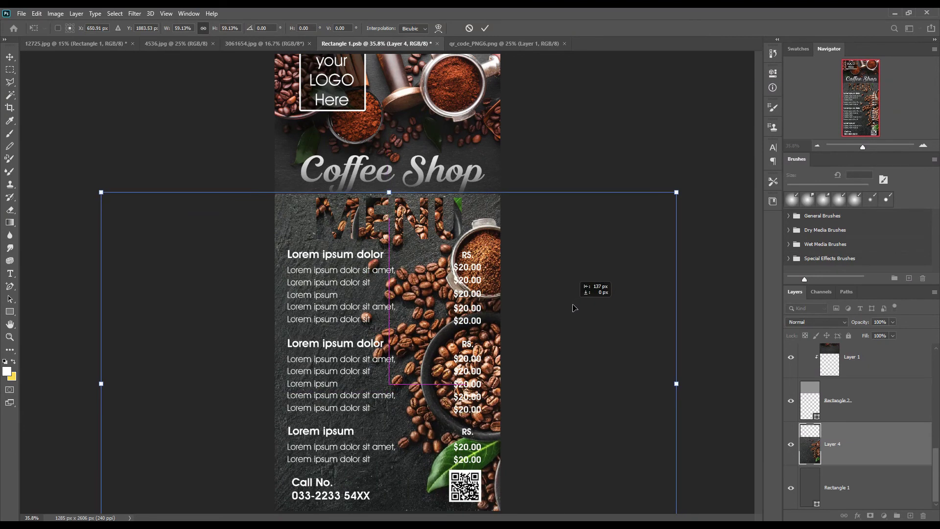
left_click(485, 28)
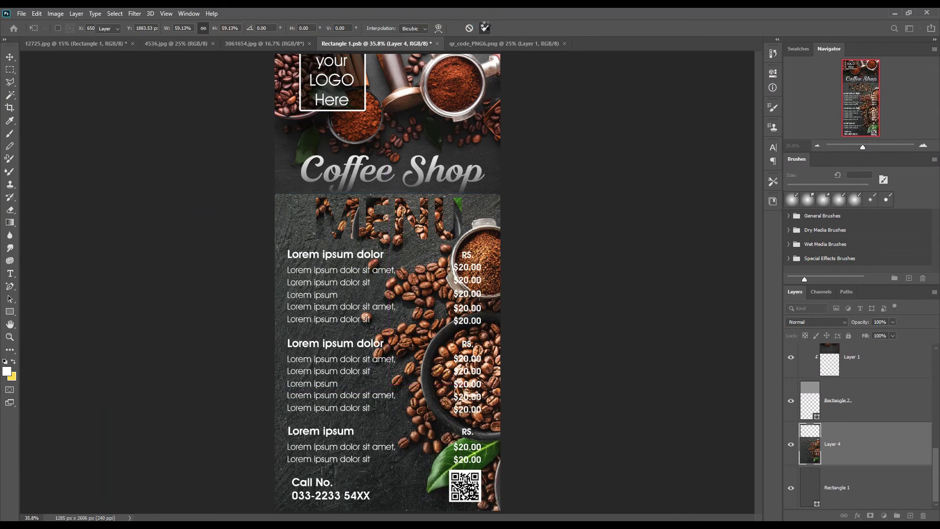
Step: Enlarge the bean texture inside the MENU text to about 161% and shift it until beans fill all the letters
left_click(425, 229)
key("ctrl+t")
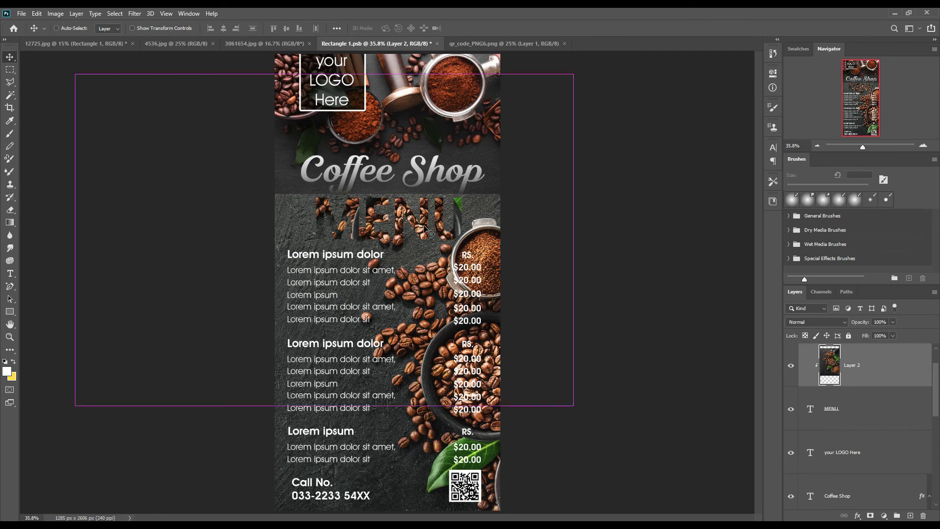
left_click_drag(75, 239, 5, 239)
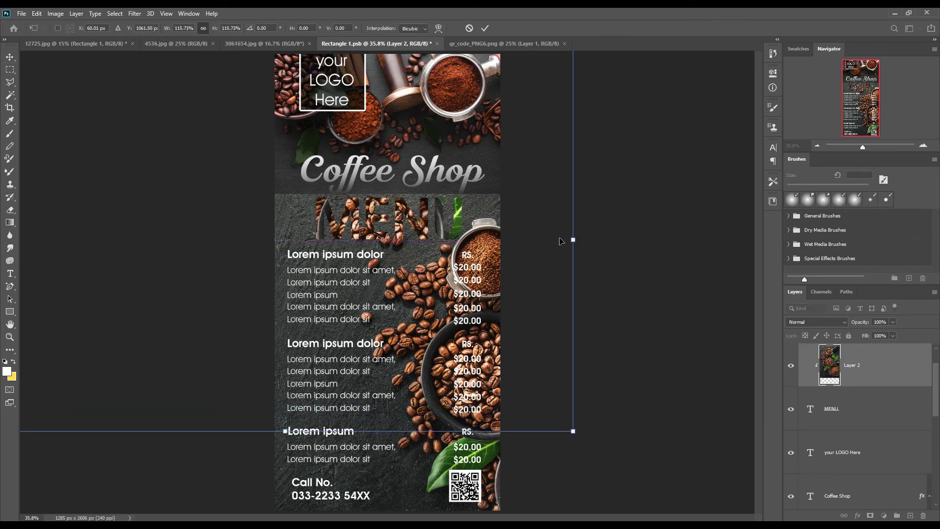
left_click_drag(574, 239, 637, 234)
left_click_drag(690, 227, 698, 226)
left_click_drag(556, 279, 477, 273)
left_click_drag(612, 234, 720, 230)
left_click_drag(615, 266, 548, 266)
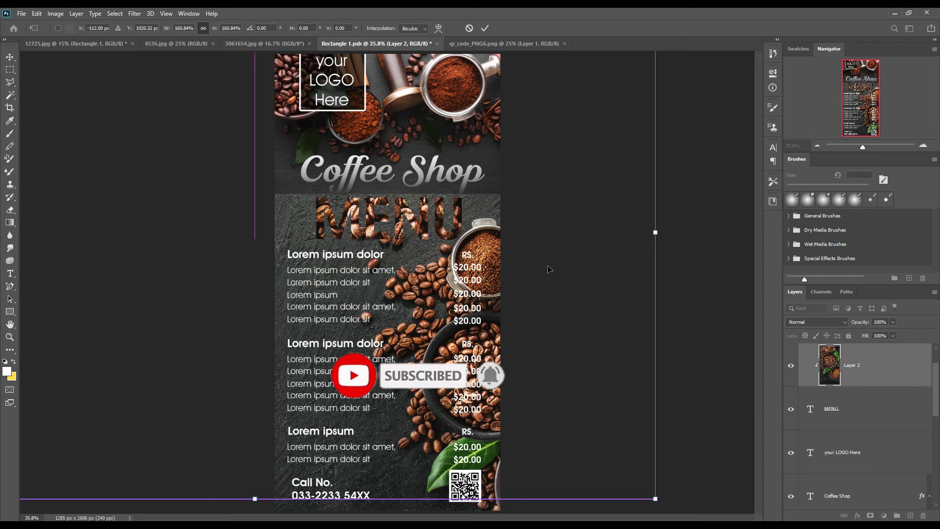
left_click(485, 28)
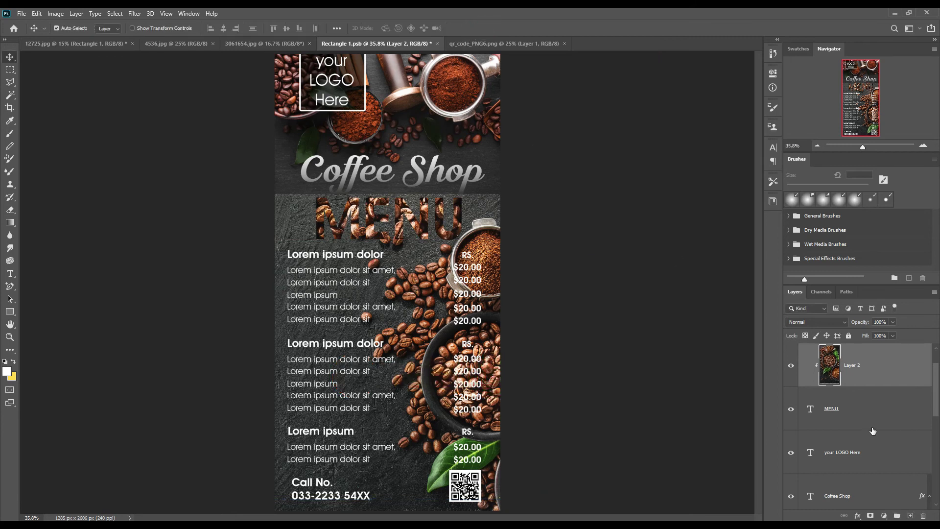
Step: Add a drop shadow to the MENU text with 100% opacity, 126° angle, 17 px distance and 0 px size
left_click(866, 414)
left_click(857, 516)
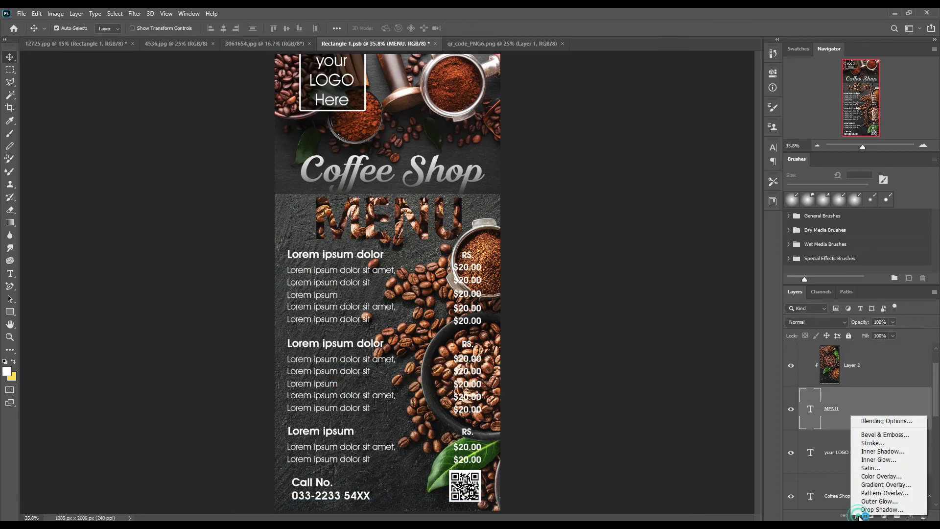
left_click(881, 509)
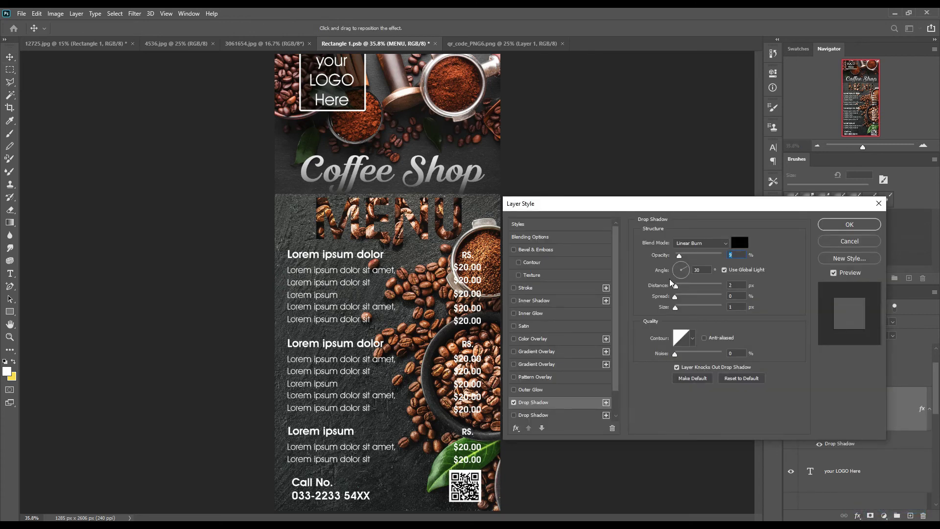
left_click_drag(679, 256, 747, 263)
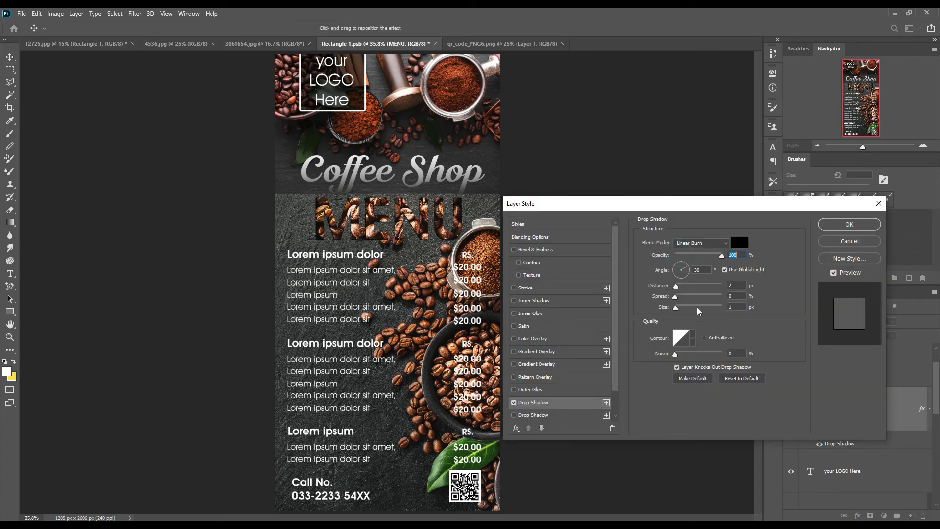
left_click_drag(676, 288, 676, 264)
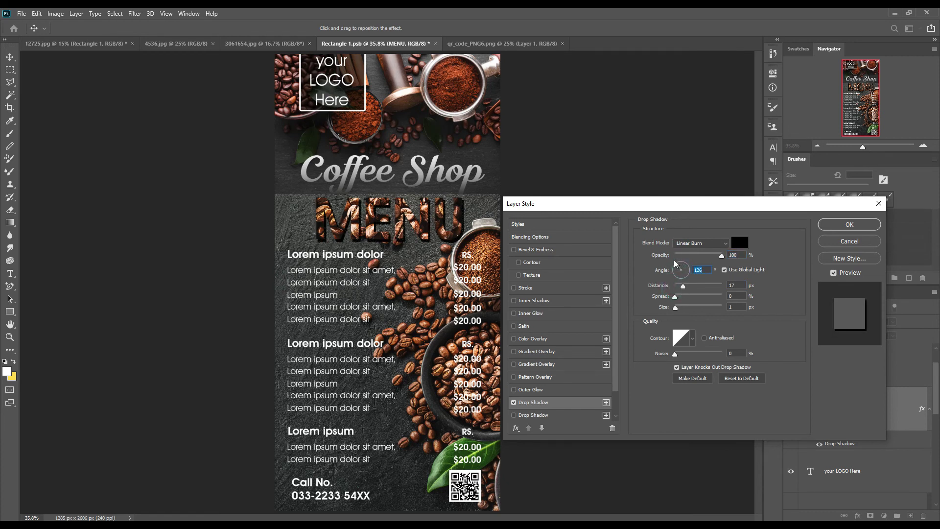
mouse_move(676, 307)
left_mouse_down()
mouse_move(684, 307)
mouse_move(675, 308)
left_mouse_up()
left_click(511, 403)
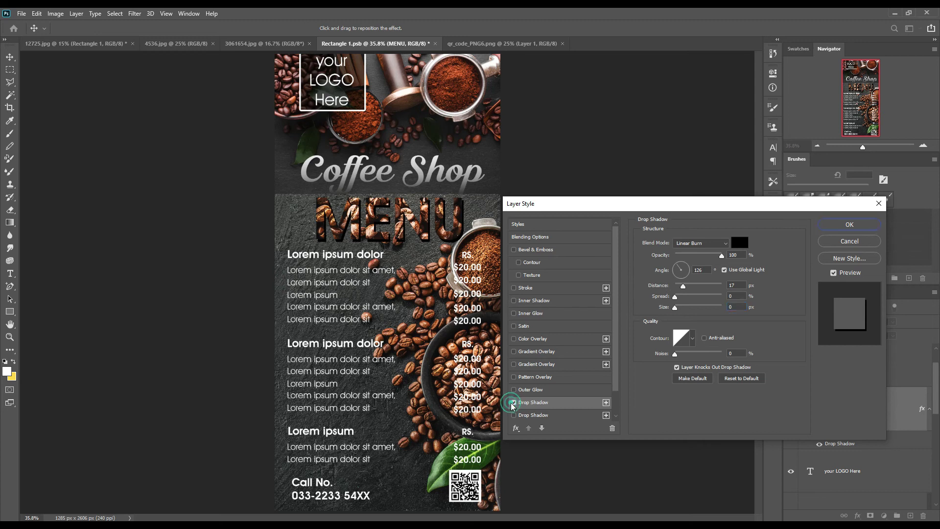
Step: Add a white stroke to the MENU text, set its shadow to 23 px distance and 24 px size, and save the smart object
left_click(513, 288)
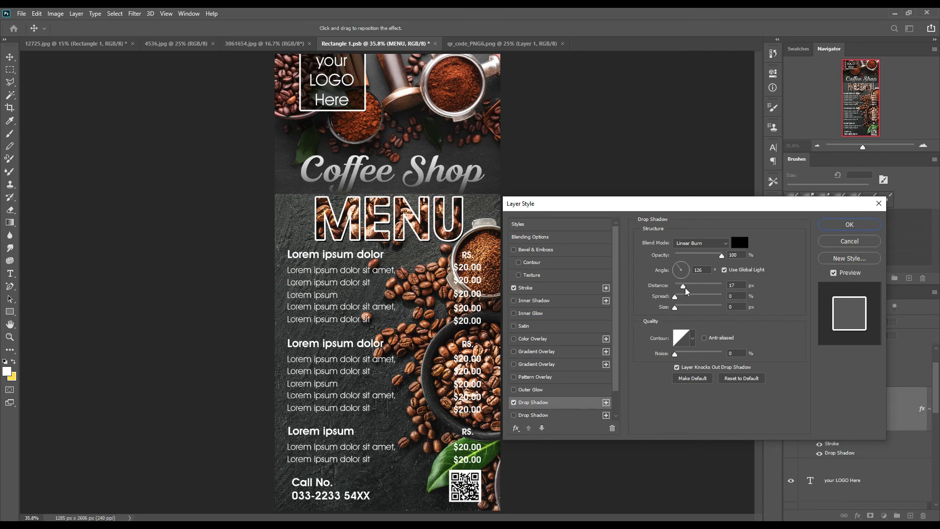
left_click_drag(683, 288, 682, 309)
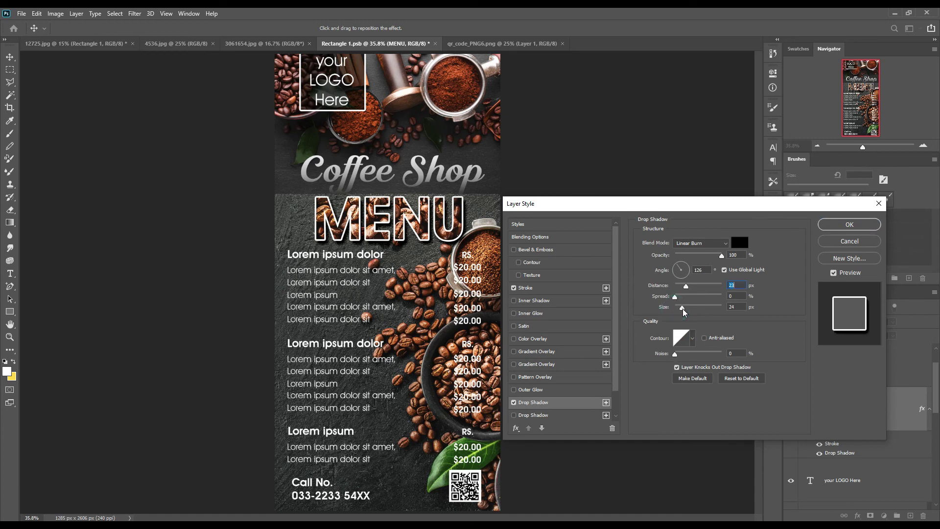
left_click(834, 223)
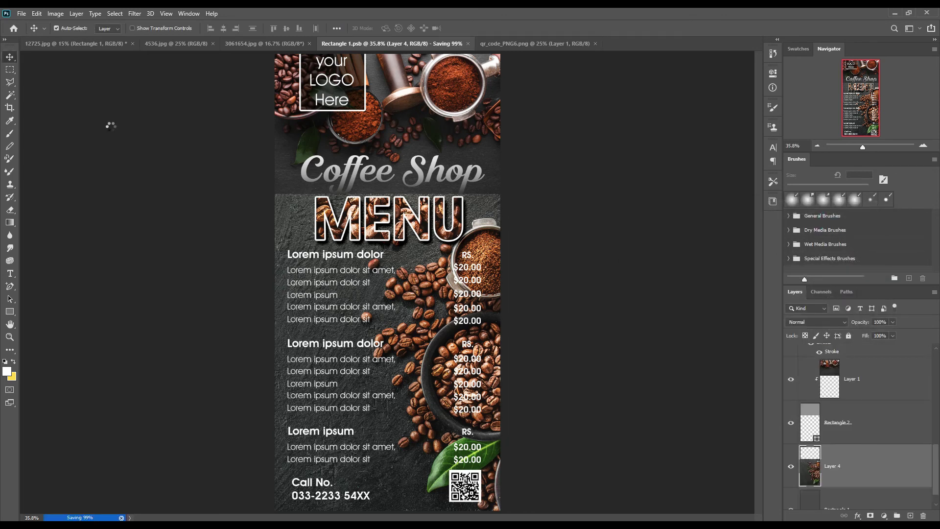
Step: In 12725.jpg, copy the Rectangle 1 mask's area of Background copy onto two new layers and move both above Rectangle 1
left_click(48, 42)
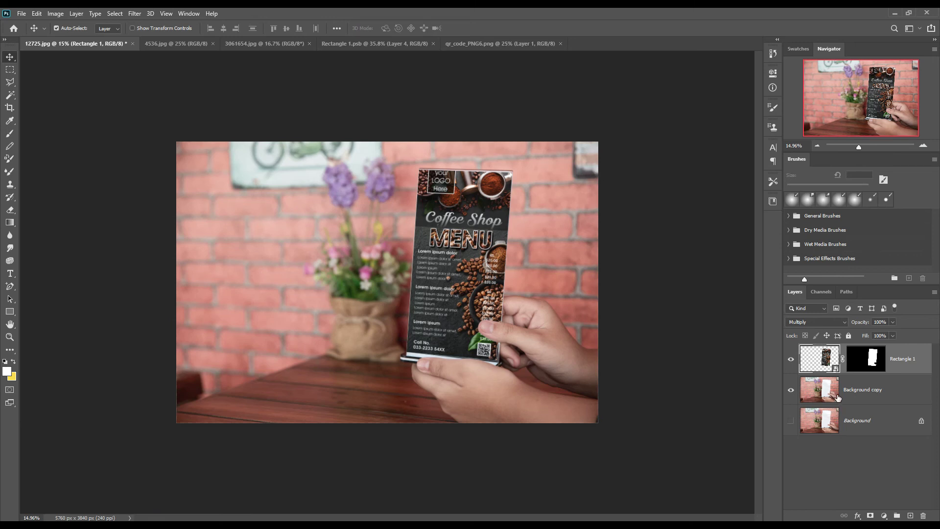
left_click(868, 358, "ctrl")
left_click(862, 403)
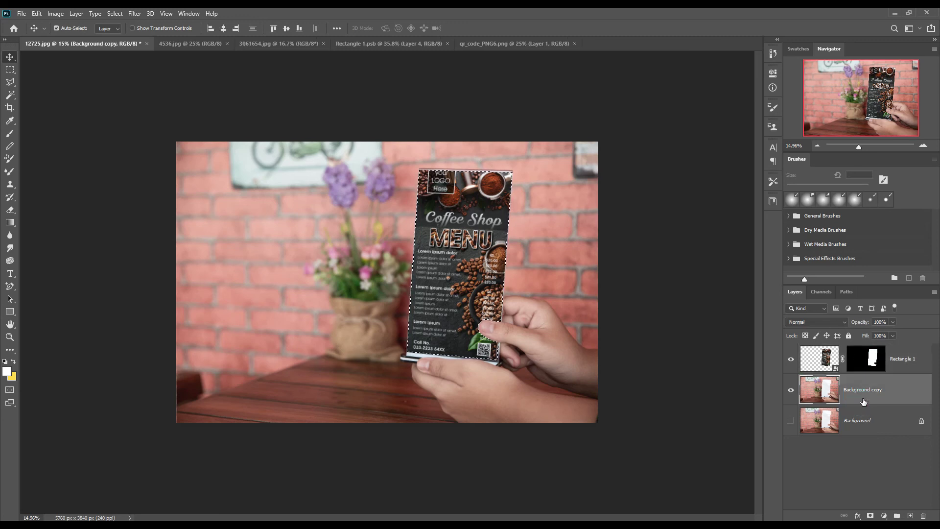
key("ctrl+j")
key("ctrl+j")
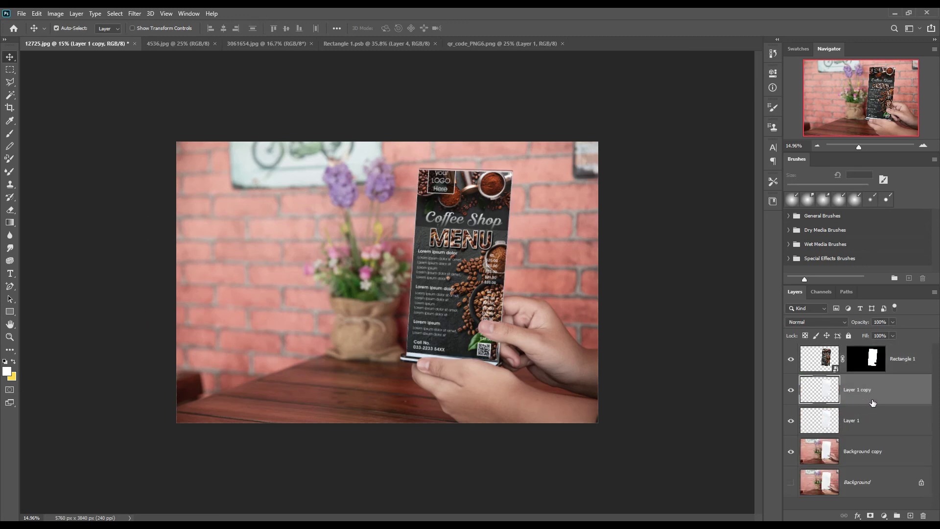
left_click(872, 427, "shift")
left_click_drag(903, 393, 904, 348)
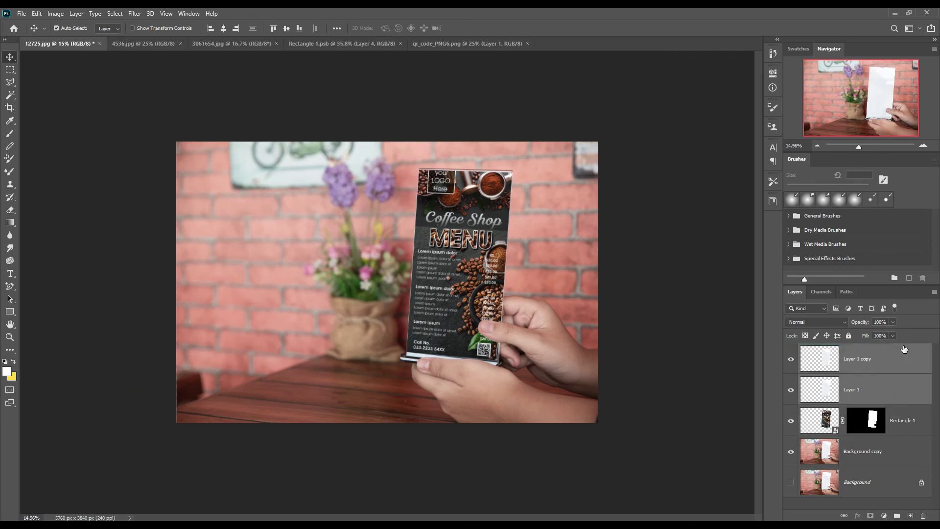
Step: Hide Layer 1 copy and set Layer 1's blend mode to Multiply
left_click(790, 359)
left_click(908, 357)
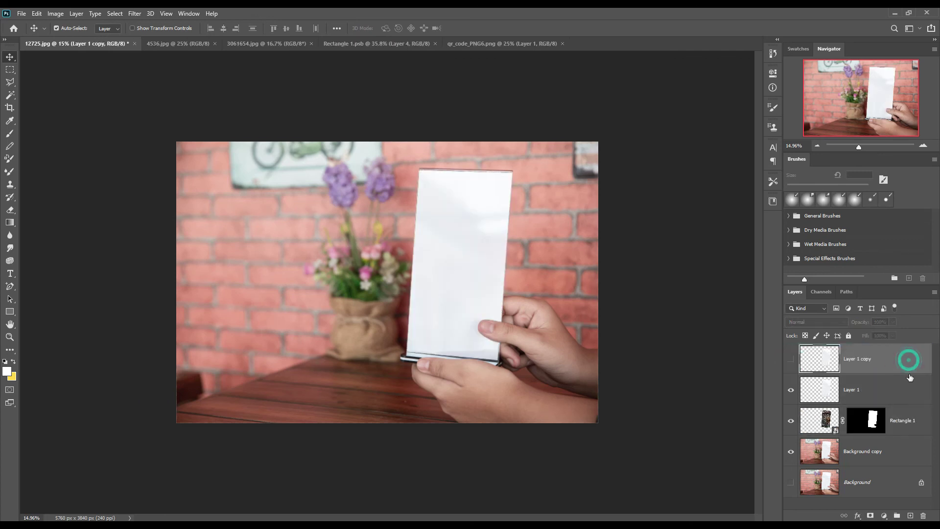
left_click(903, 390)
left_click(816, 322)
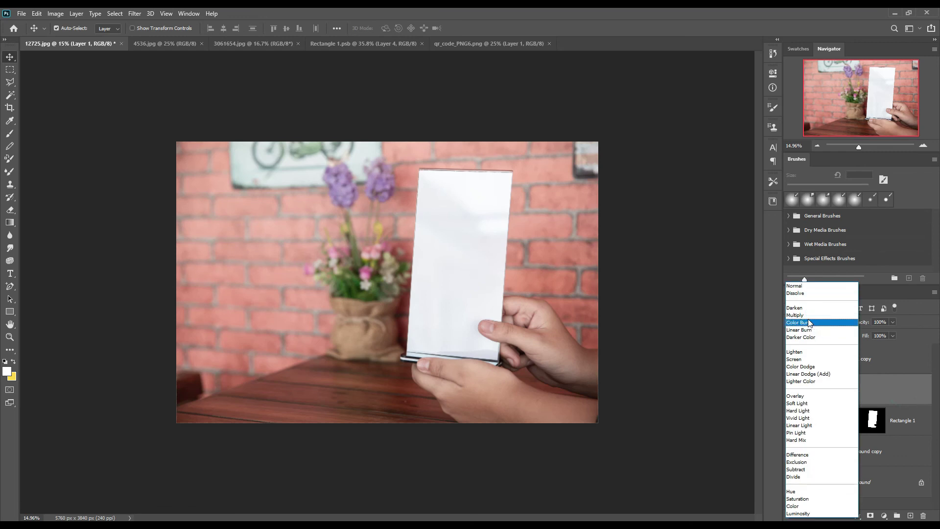
left_click(803, 315)
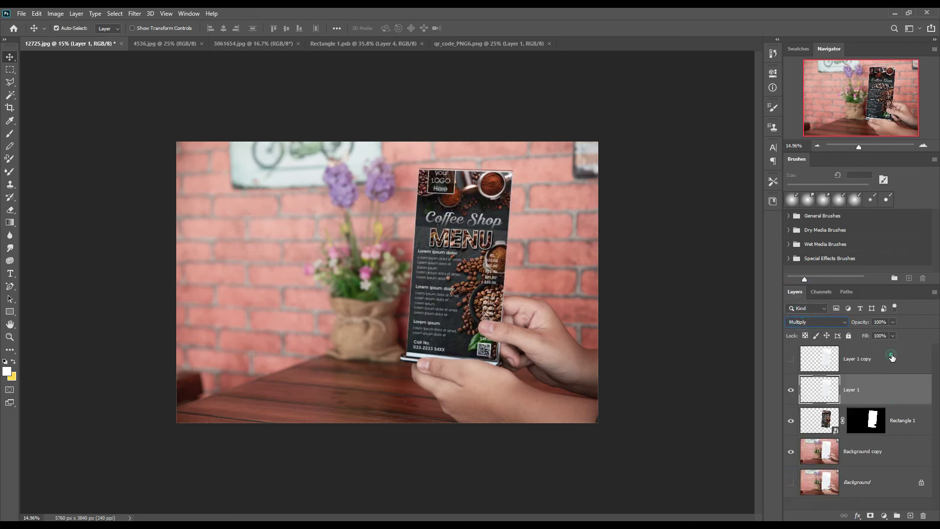
Step: Show Layer 1 copy and set its blend mode to Screen
left_click(890, 357)
left_click(790, 360)
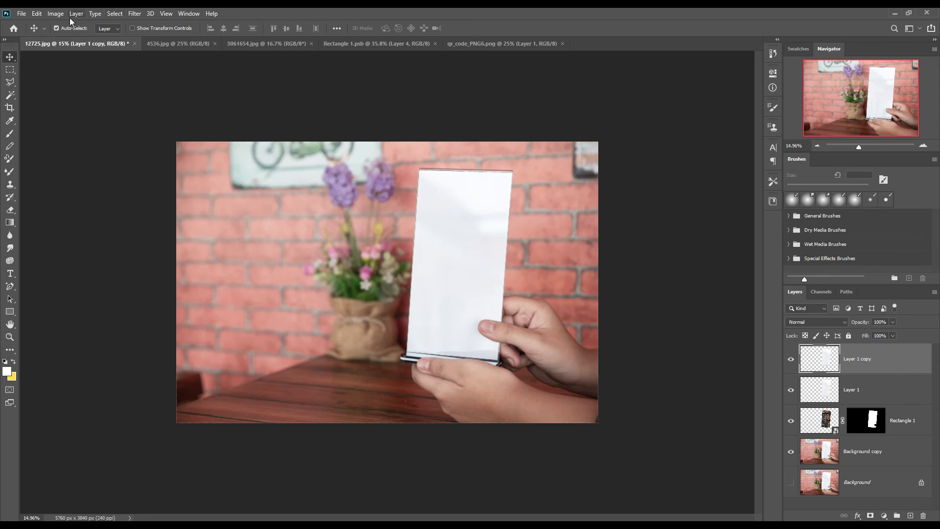
left_click(54, 15)
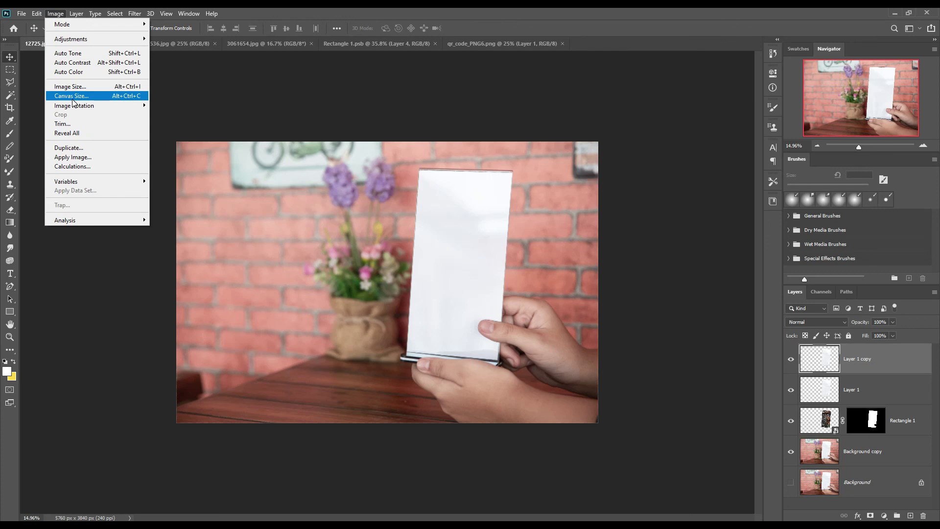
left_click(272, 73)
left_click(817, 323)
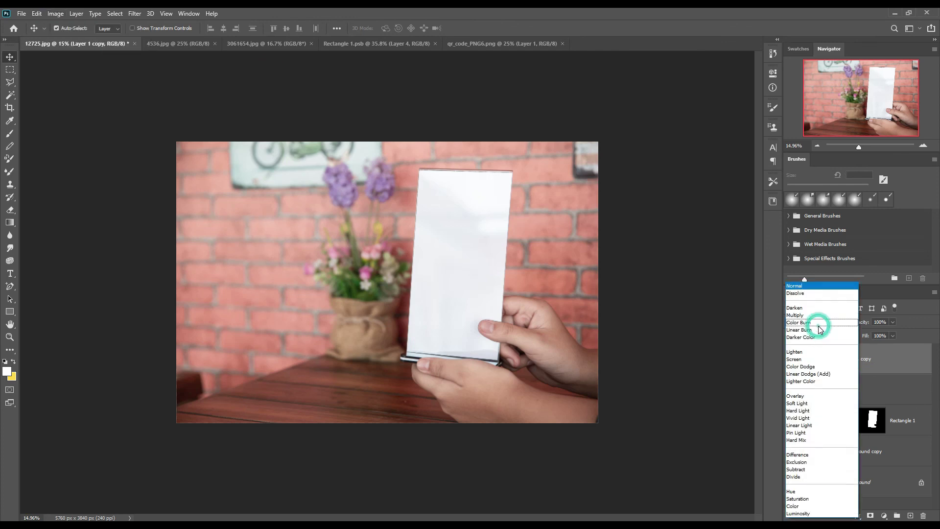
left_click(800, 363)
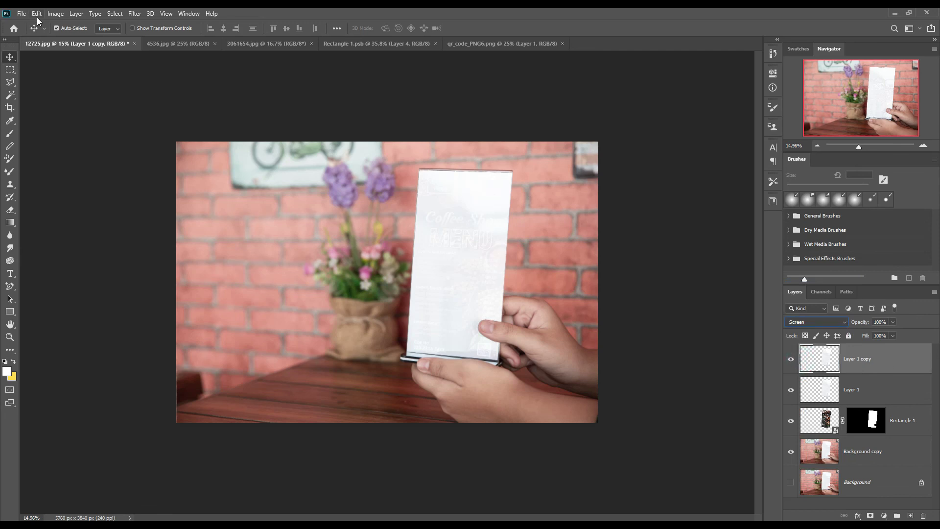
Step: Set Layer 1's blend mode to Linear Burn
left_click(885, 391)
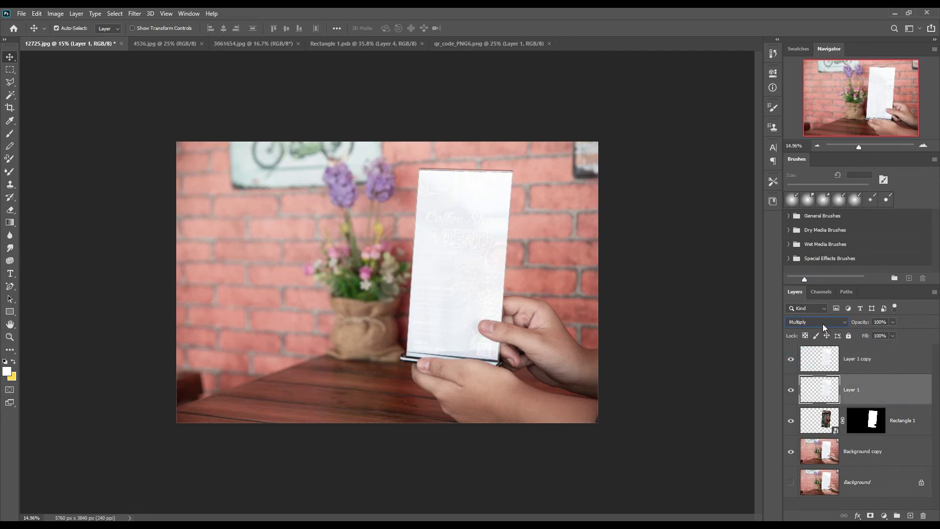
left_click(822, 324)
left_click(809, 328)
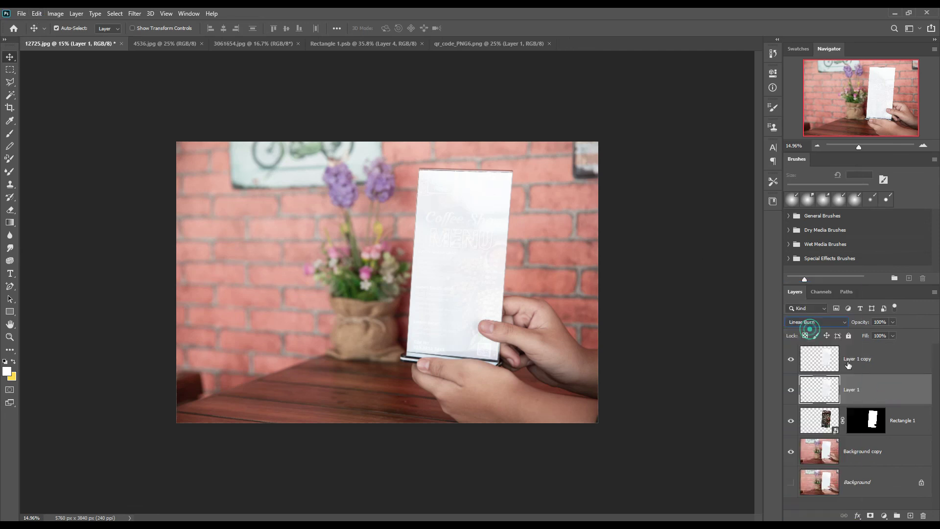
Step: Apply a Levels adjustment to Layer 1 copy with input black 222, midtone 0.20 and white 255
left_click(893, 367)
left_click(36, 15)
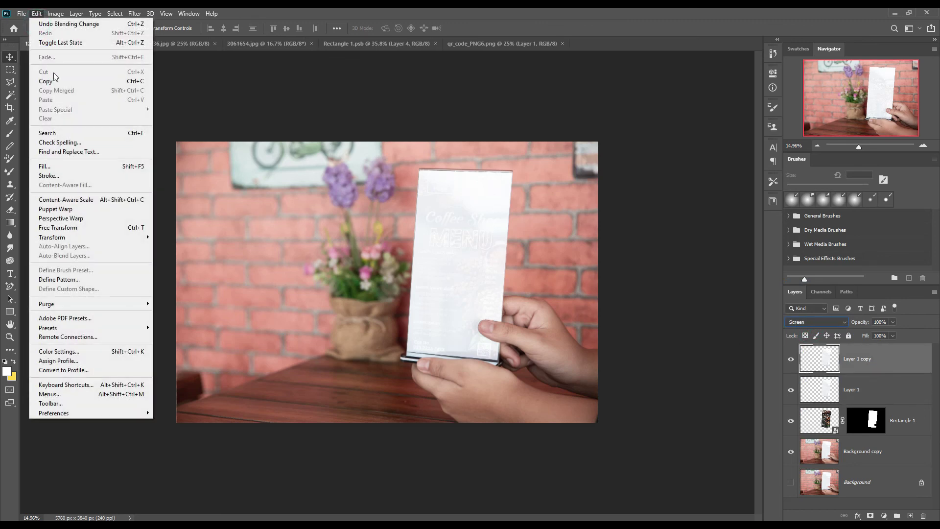
mouse_move(73, 14)
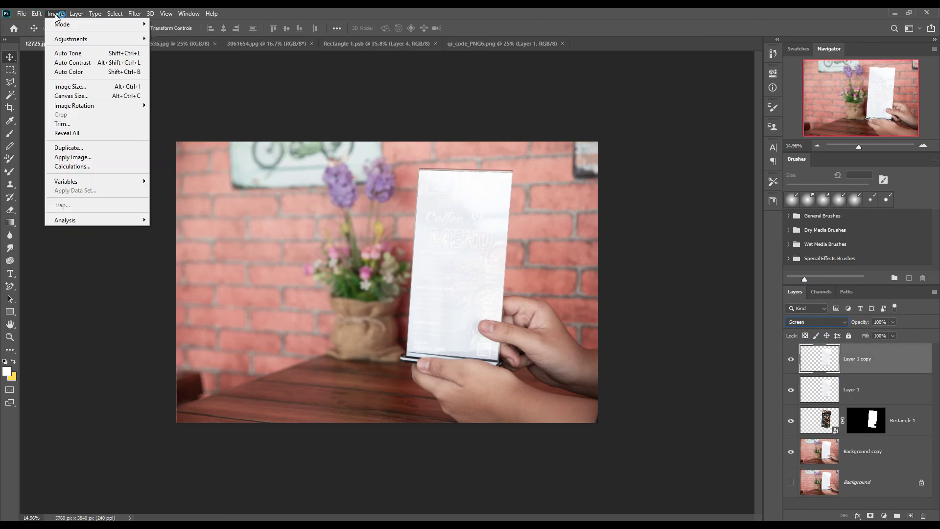
mouse_move(96, 45)
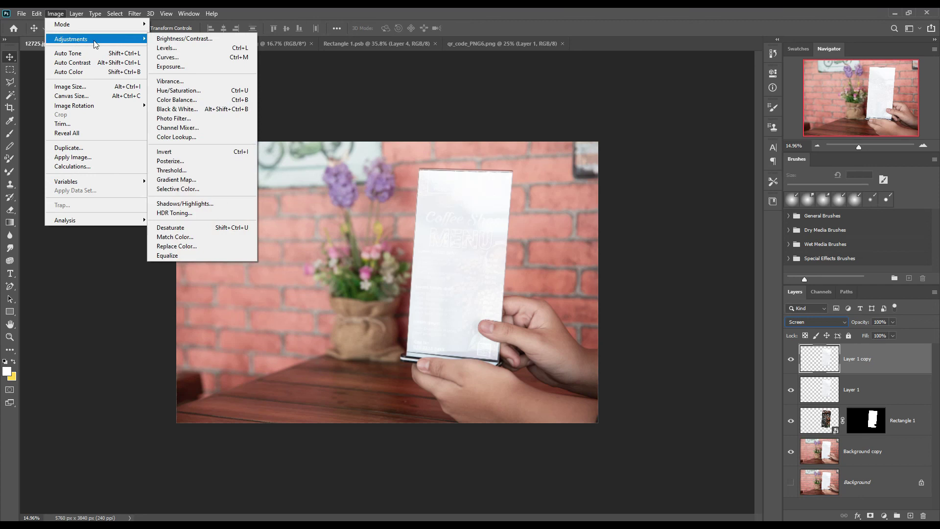
left_click(184, 49)
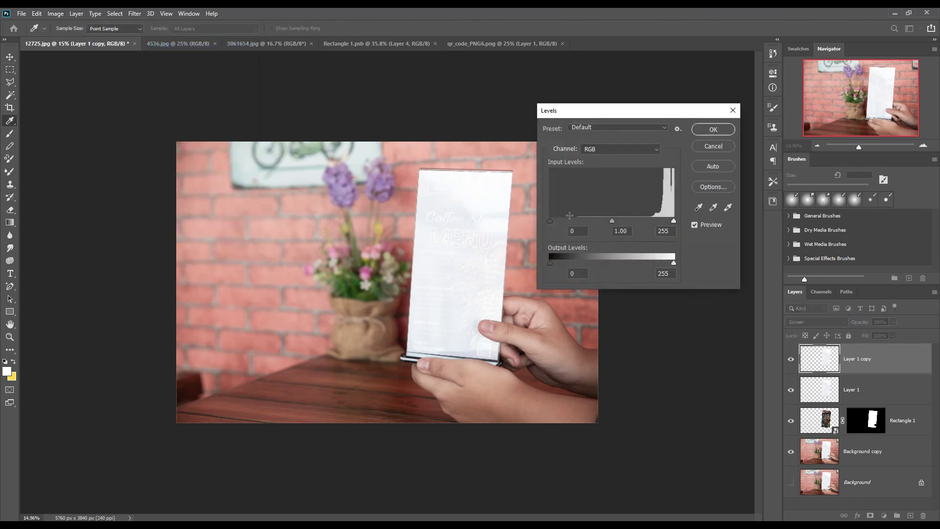
left_click_drag(550, 221, 671, 221)
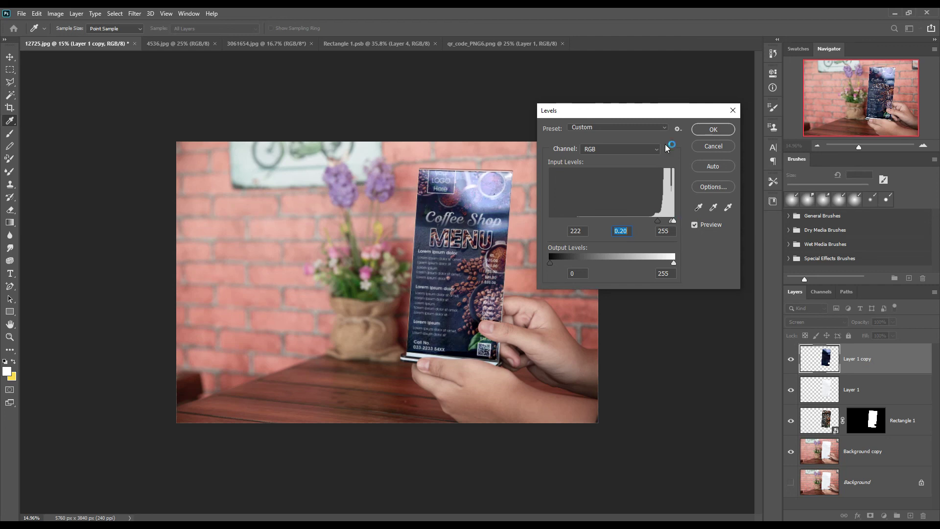
left_click(713, 129)
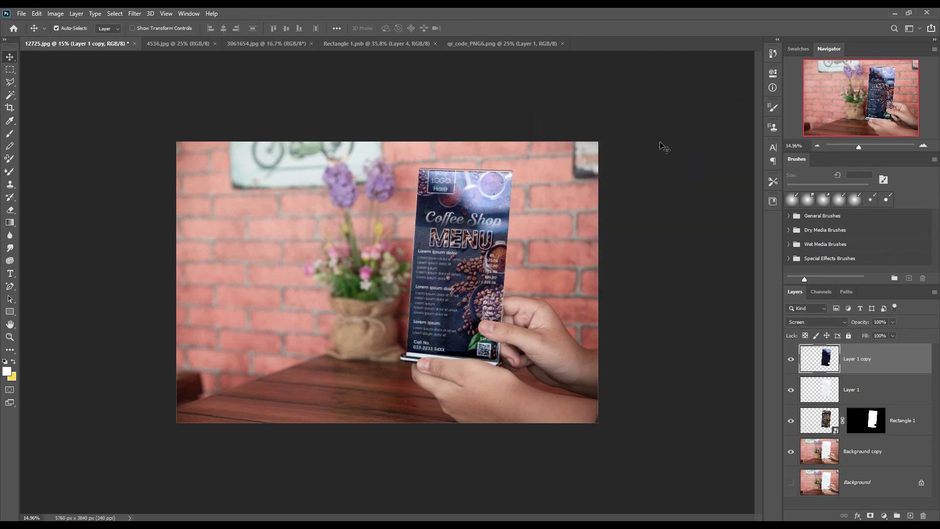
Step: Desaturate Layer 1 copy with a Hue/Saturation adjustment, setting Saturation to -100
left_click(50, 13)
mouse_move(83, 39)
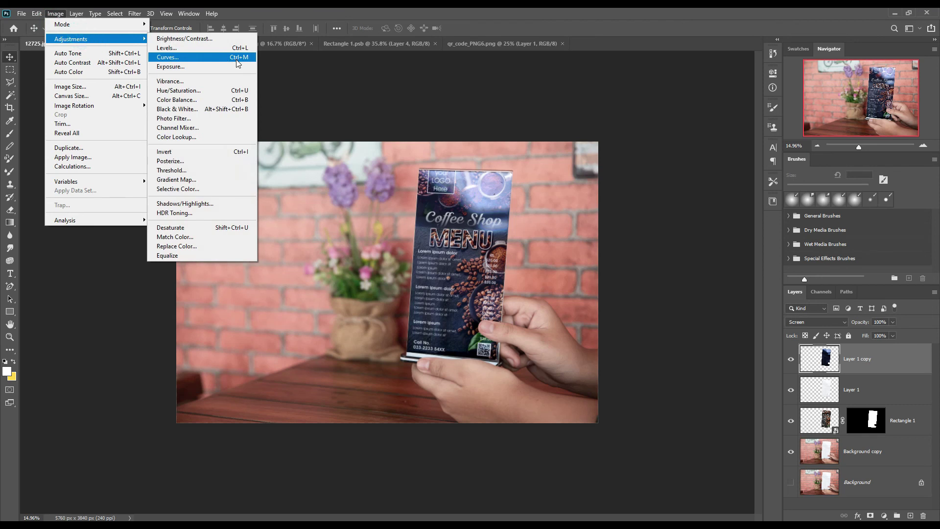
left_click(205, 90)
left_click_drag(442, 204, 365, 182)
left_click_drag(451, 109, 217, 117)
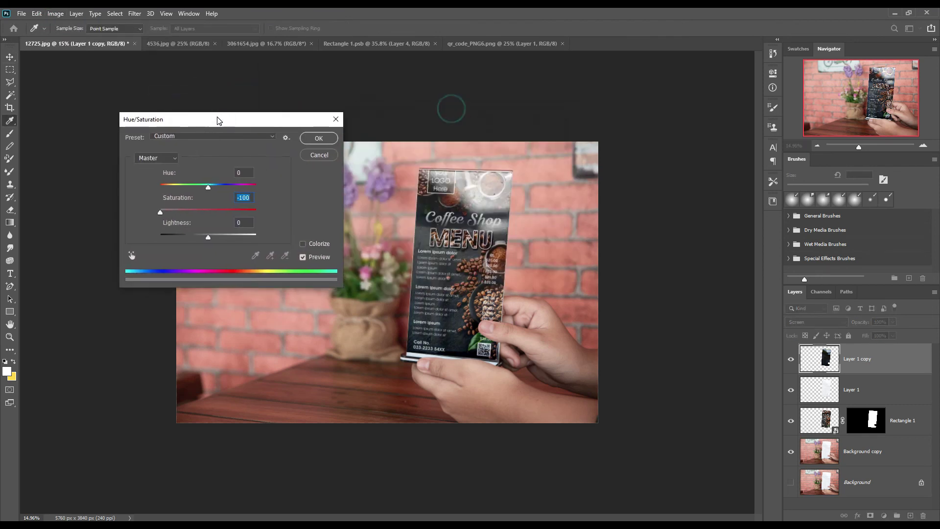
left_click(319, 139)
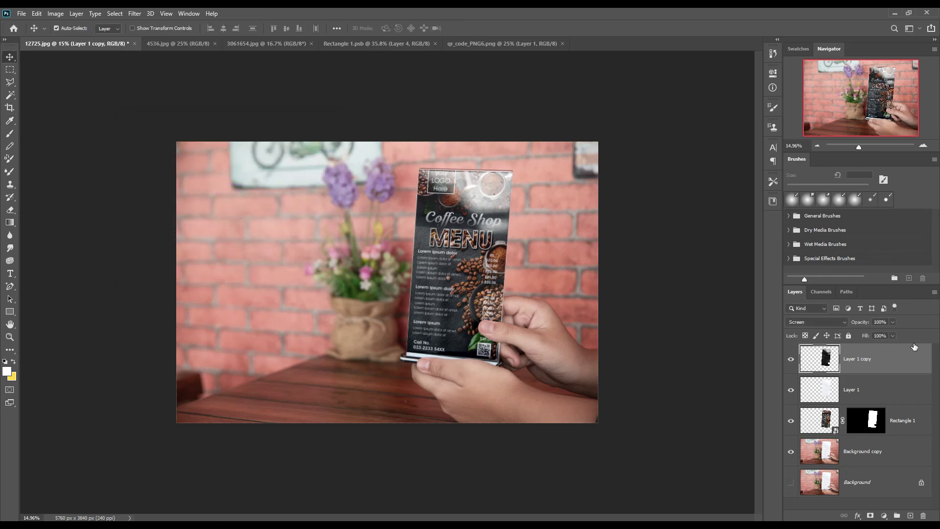
Step: Set Layer 1 copy's opacity to 42% and compare the card with that layer hidden and shown
left_click_drag(861, 325, 847, 323)
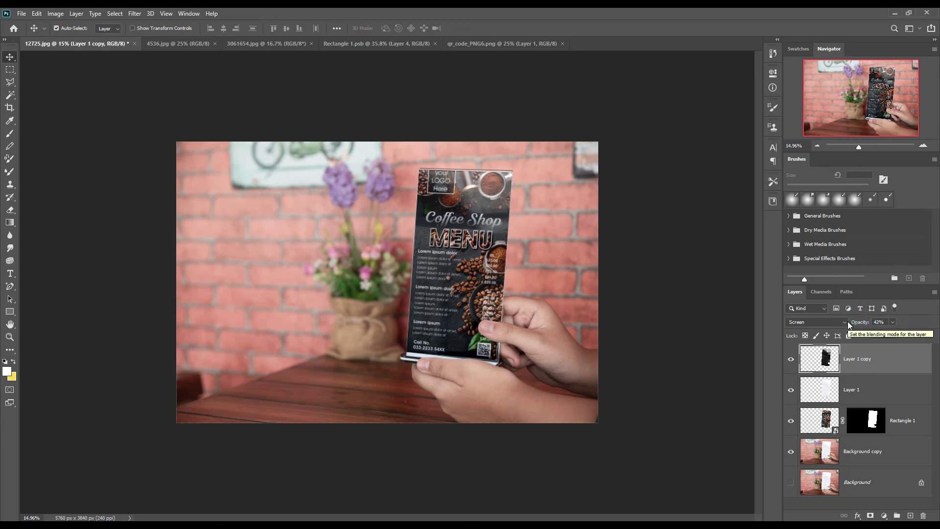
left_click(789, 361)
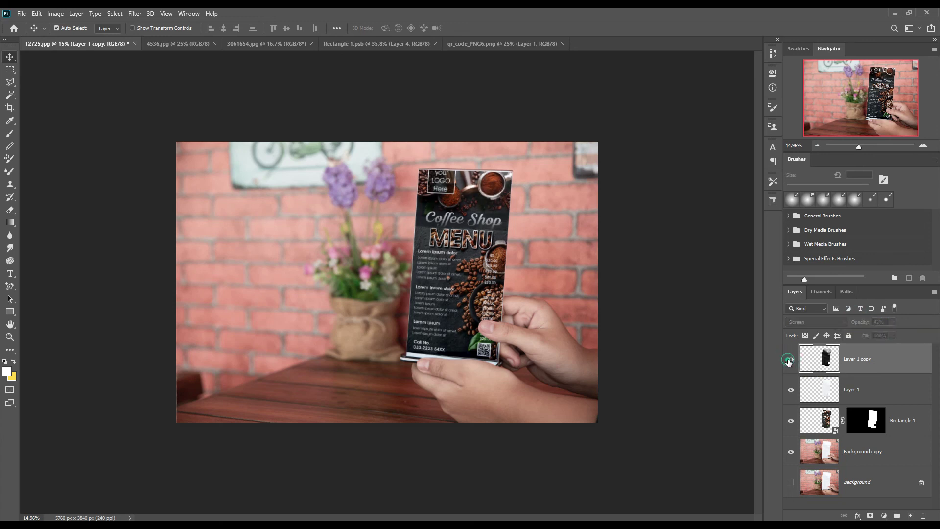
left_click(790, 360)
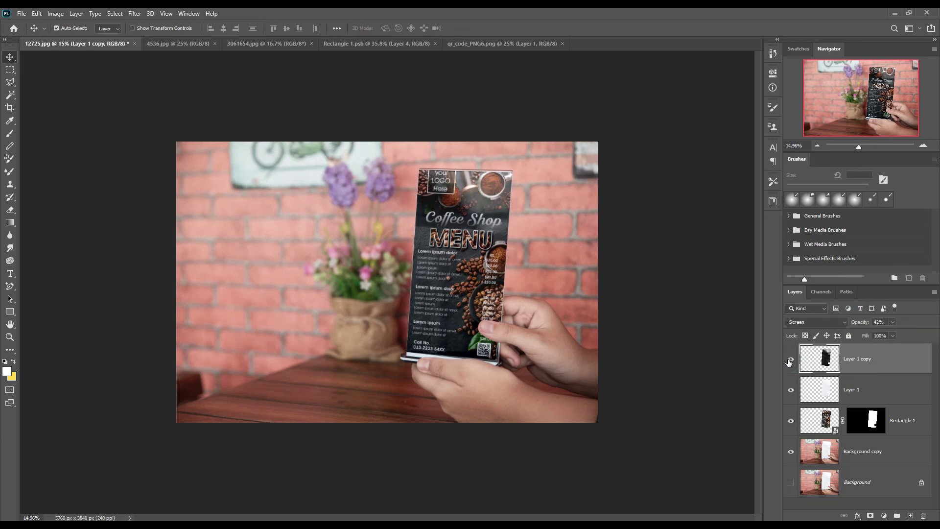
Step: Compare the mockup with Layer 1 and the Rectangle 1 design each hidden and shown, leaving both visible
left_click(790, 390)
left_click(789, 390)
left_click(650, 290)
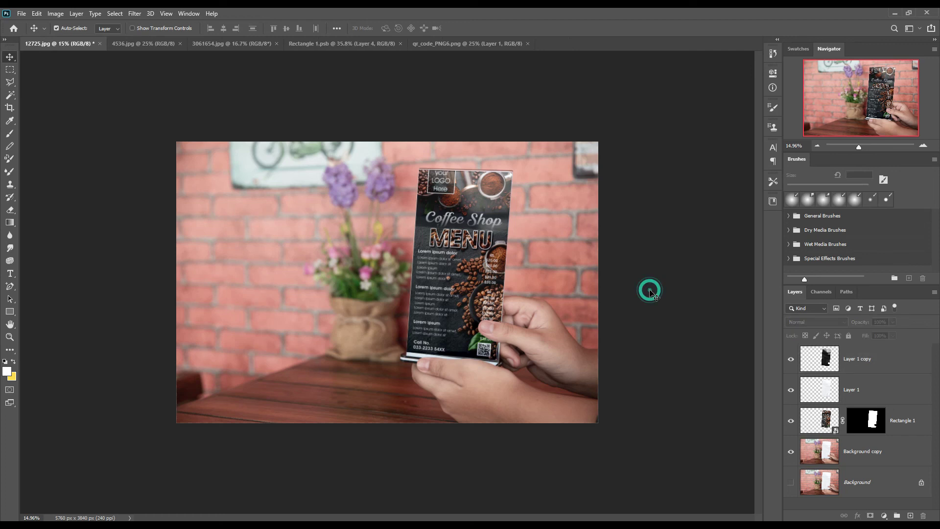
left_click(791, 422)
left_click(791, 422)
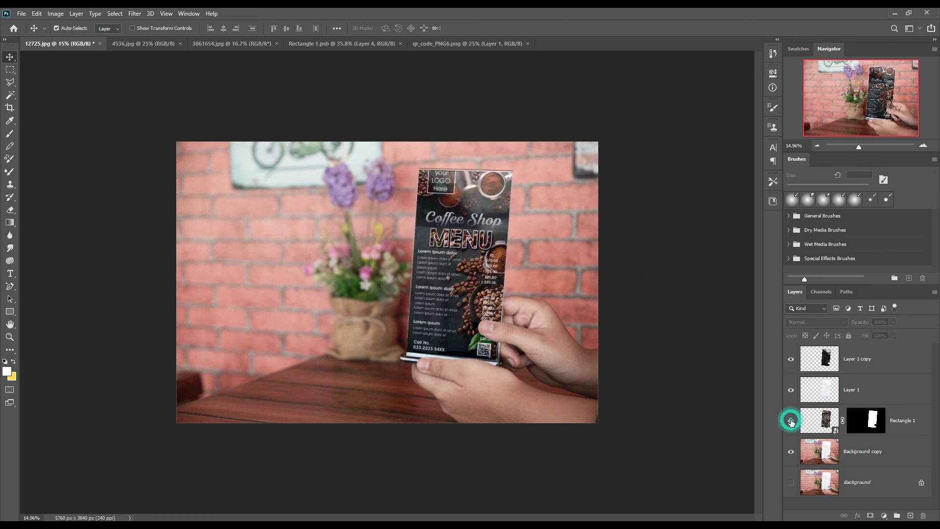
left_click(791, 422)
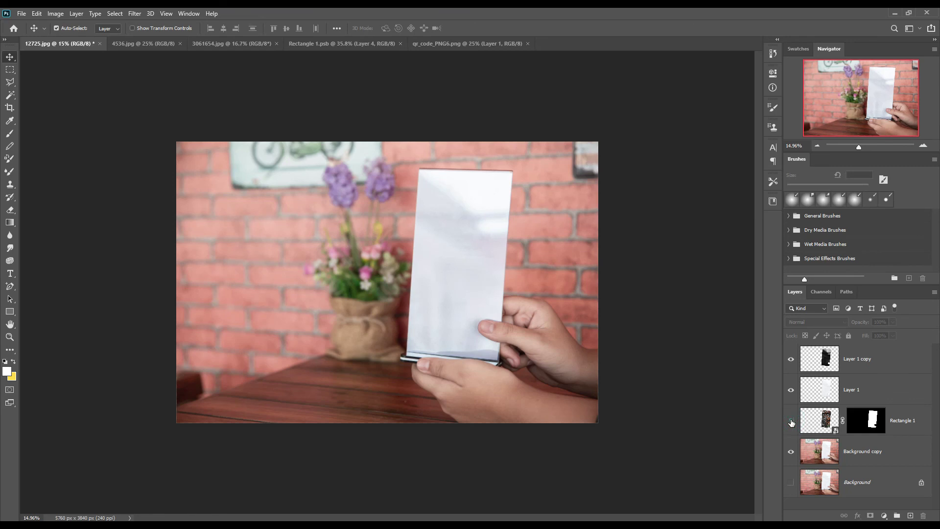
left_click(791, 422)
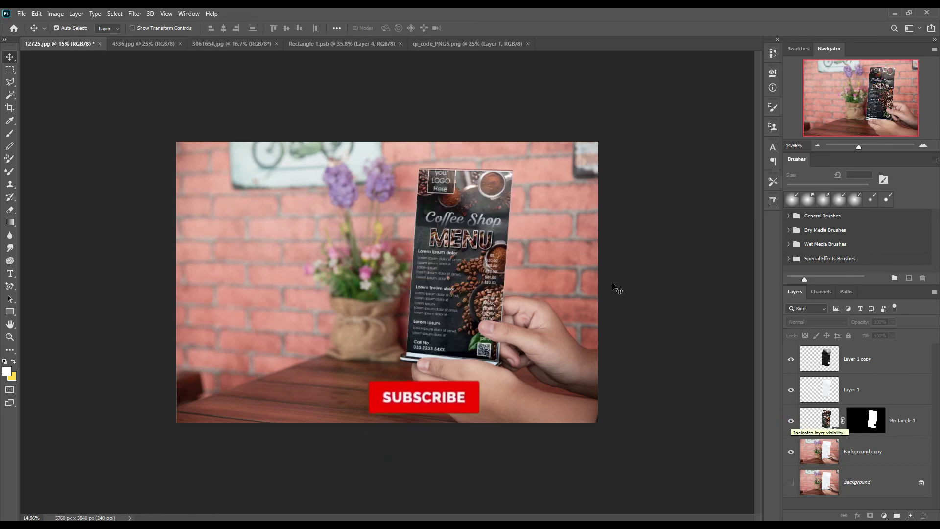